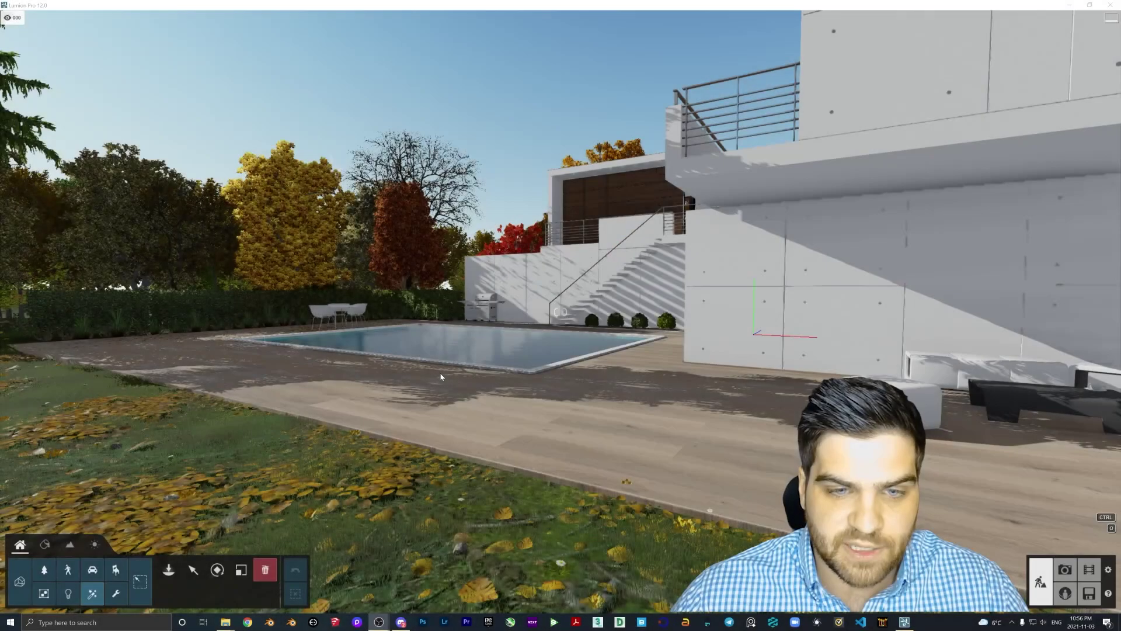
- Open the wood plank floor beside the pool in the material editor and show its additional settings
right_click_drag(560, 312, 578, 312)
key("d")
right_click_drag(818, 380, 542, 445)
key("d")
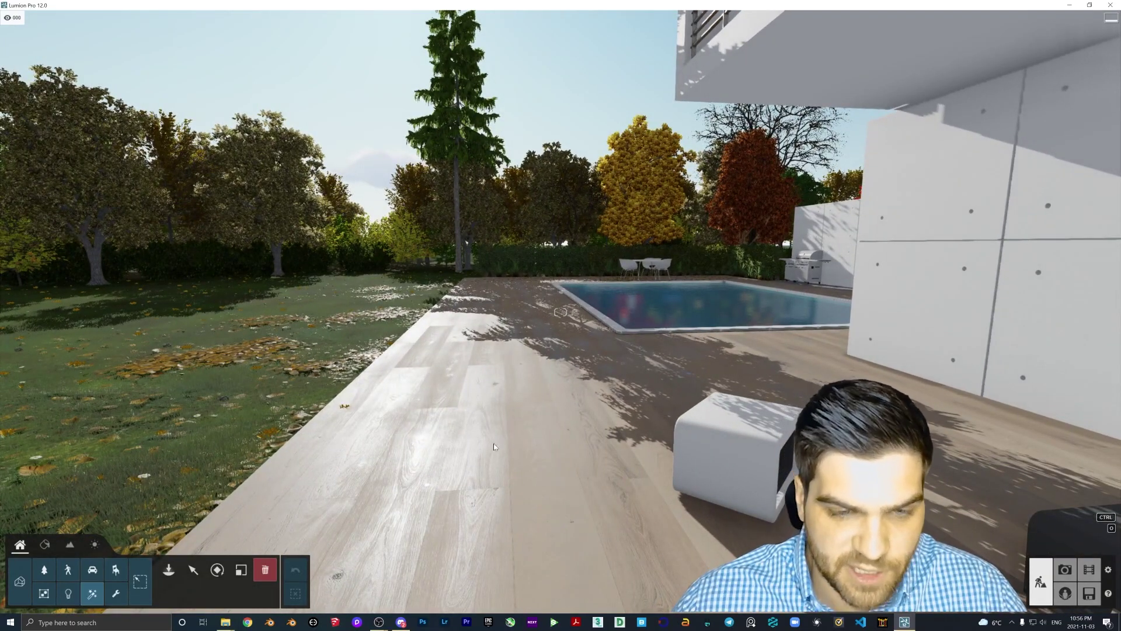
key("a")
right_click_drag(534, 464, 539, 434)
key("w")
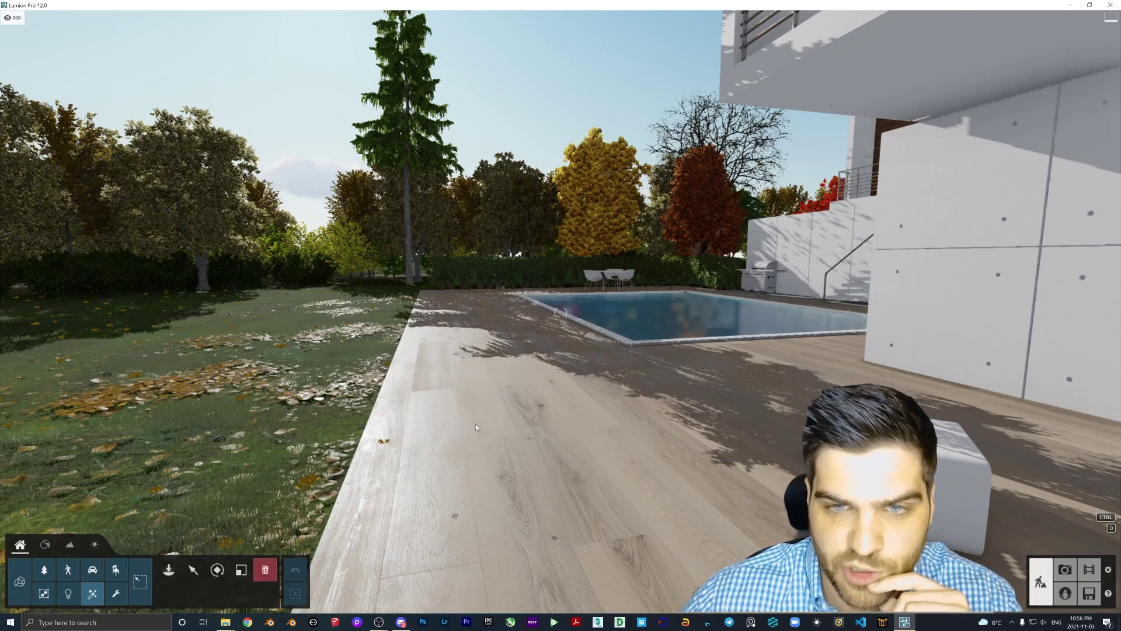
left_click(44, 544)
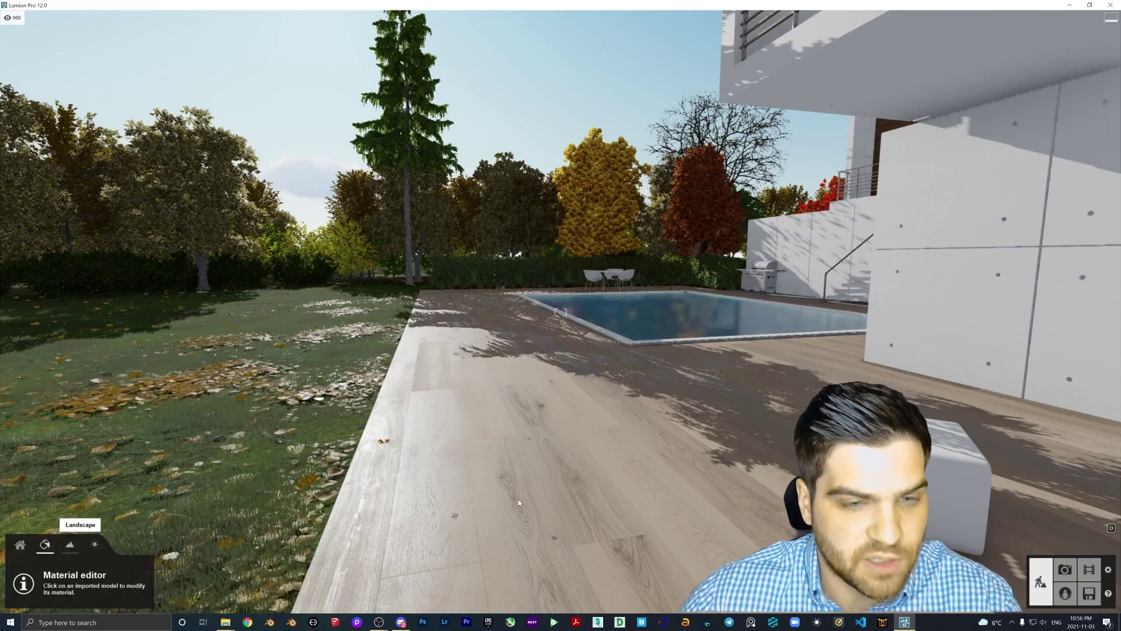
left_click(527, 422)
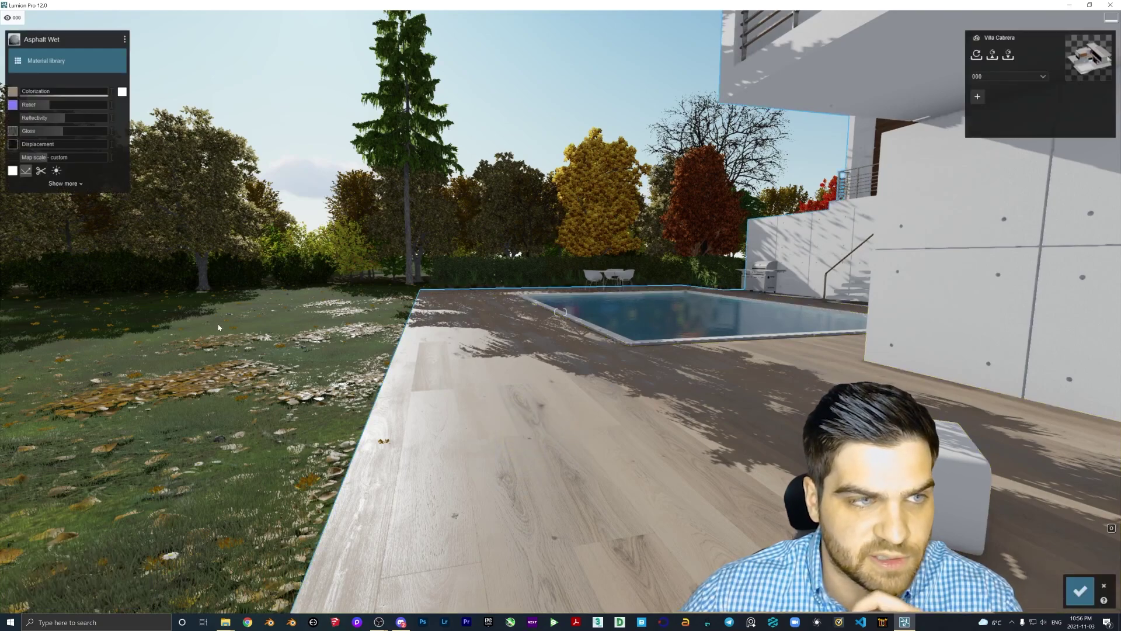
left_click(61, 170)
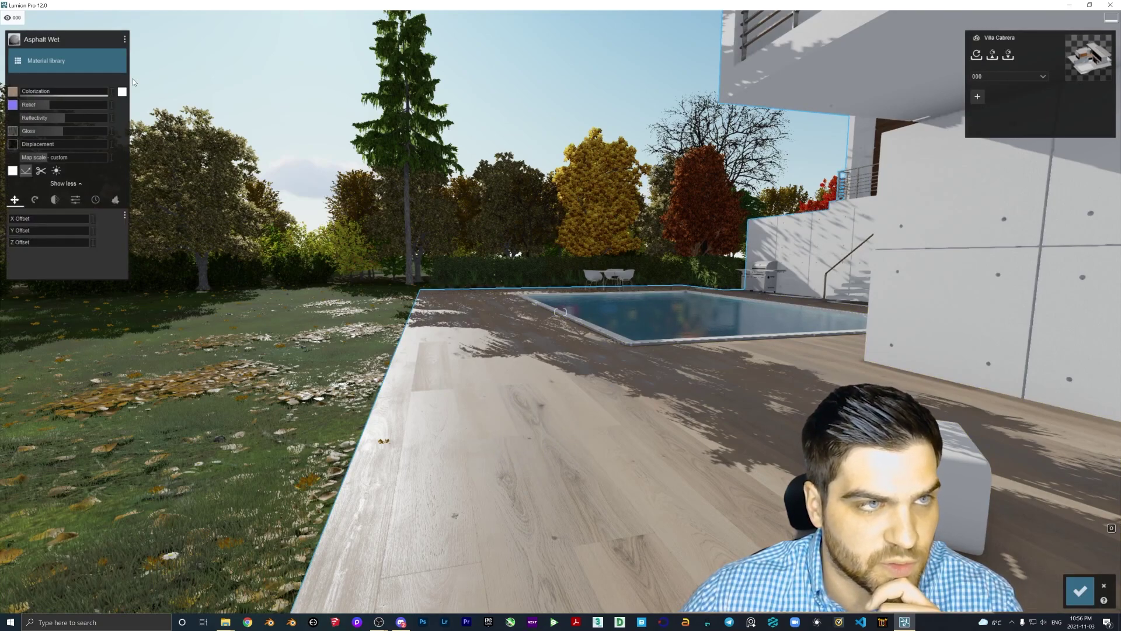
- Save the floor material to the custom materials under the name IMESHH WOOD FLOOR
left_click(125, 39)
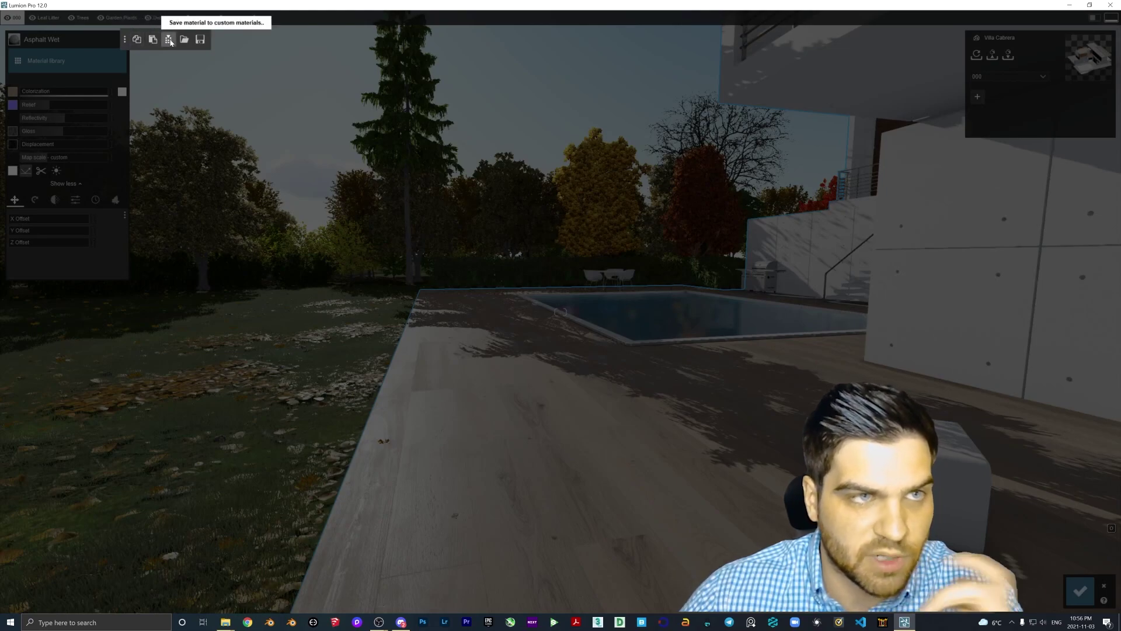
left_click(169, 39)
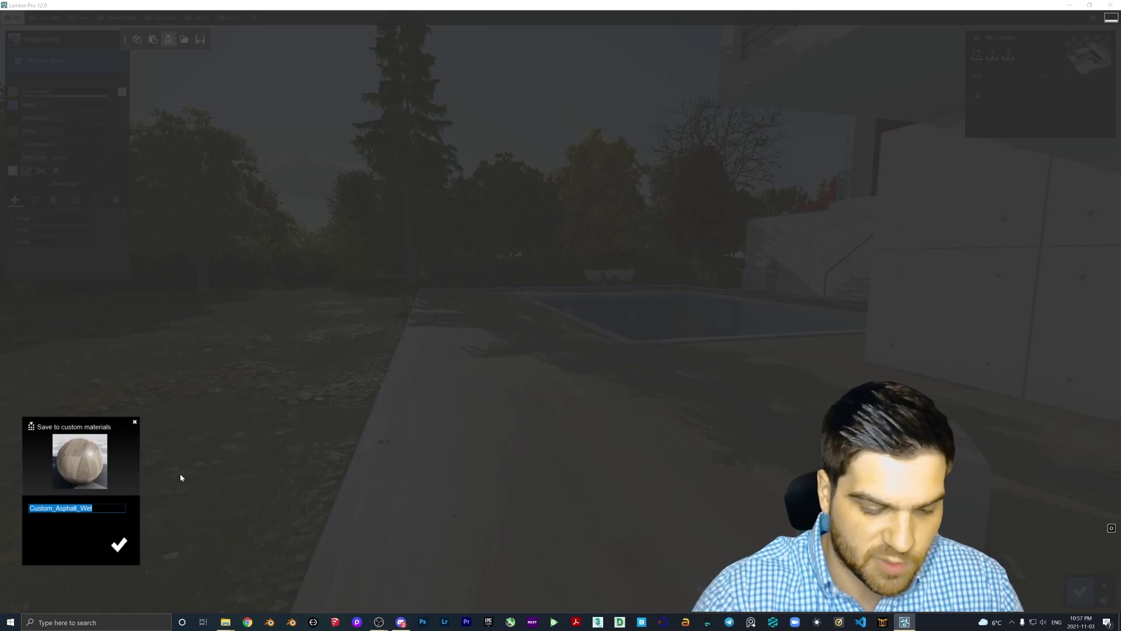
type("IMESHH WOOD FLOOR")
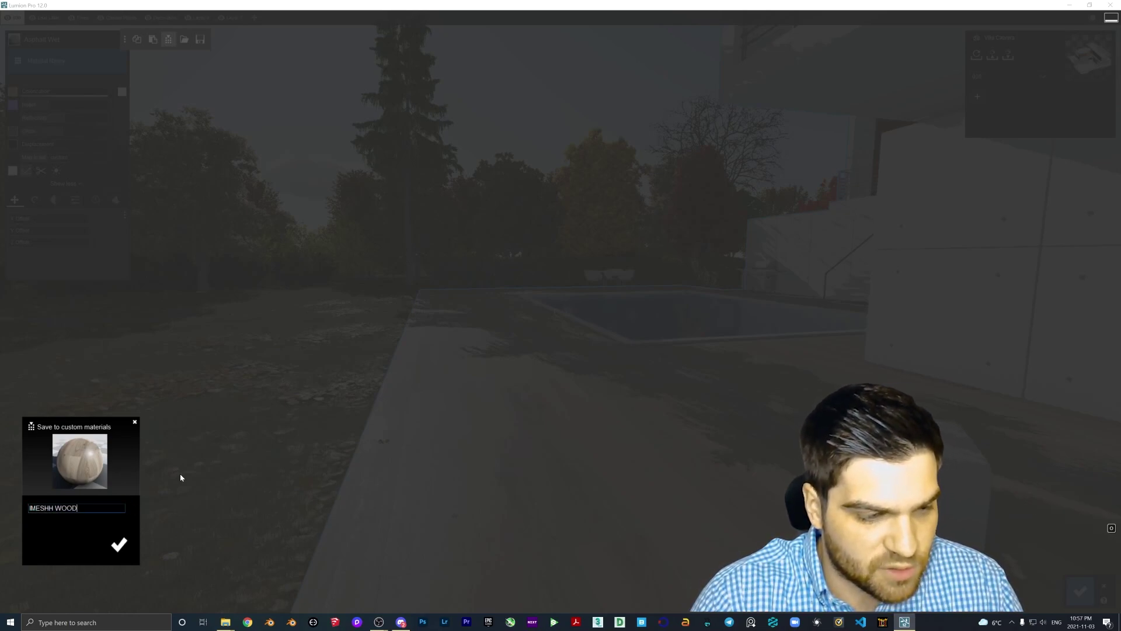
left_click(130, 548)
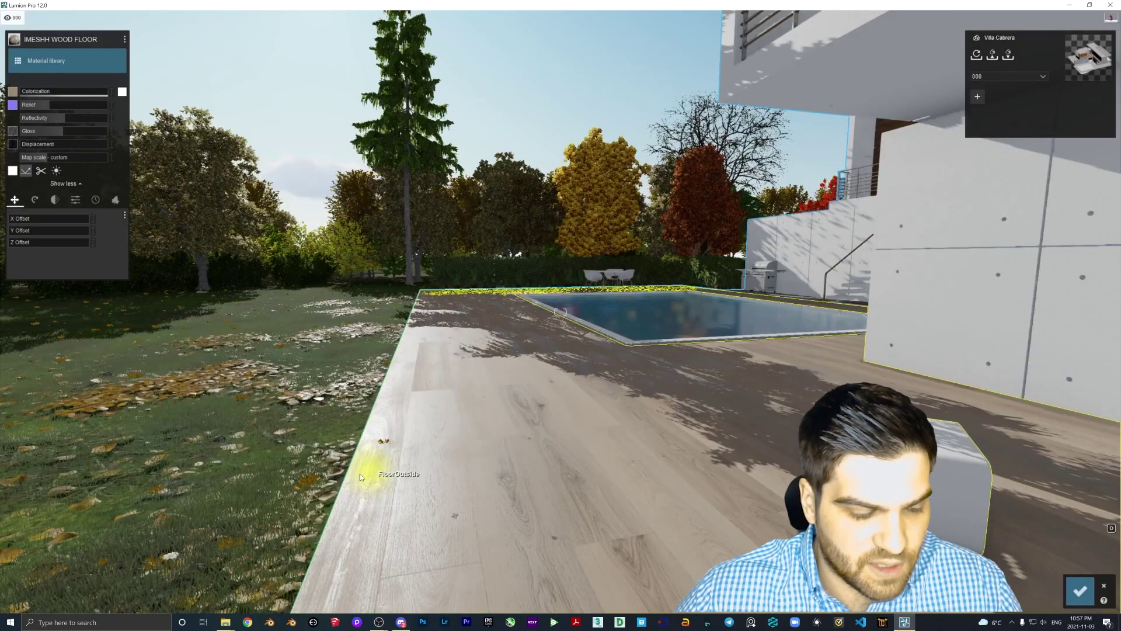
- Switch to File Explorer and open the Materials folder inside Documents\Lumion 12.0
mouse_move(231, 625)
left_click(182, 581)
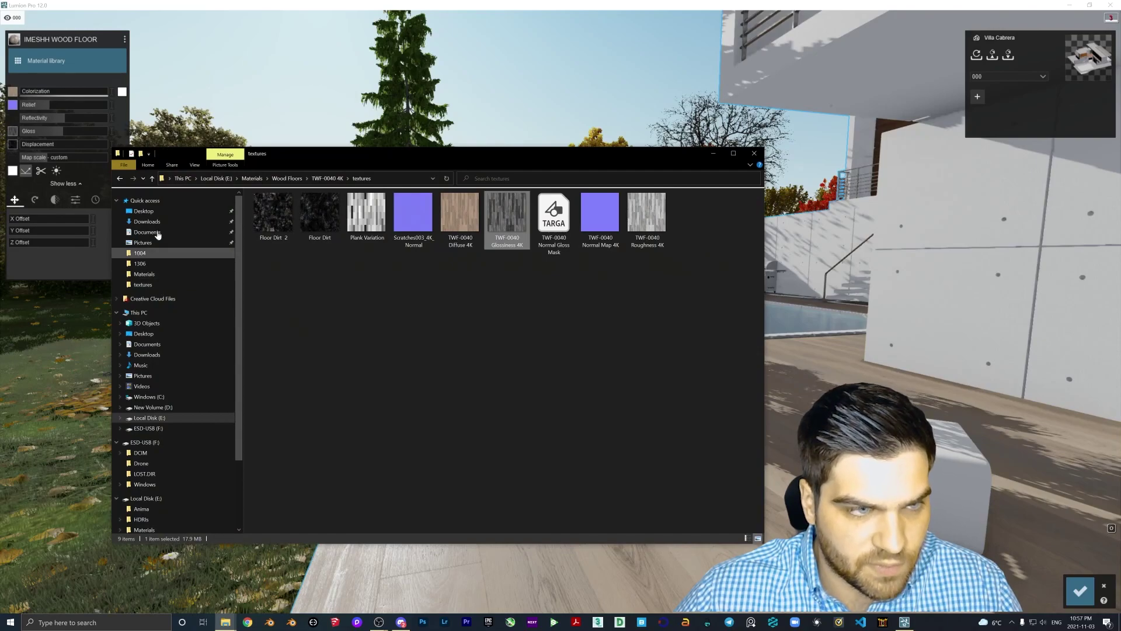
left_click(148, 344)
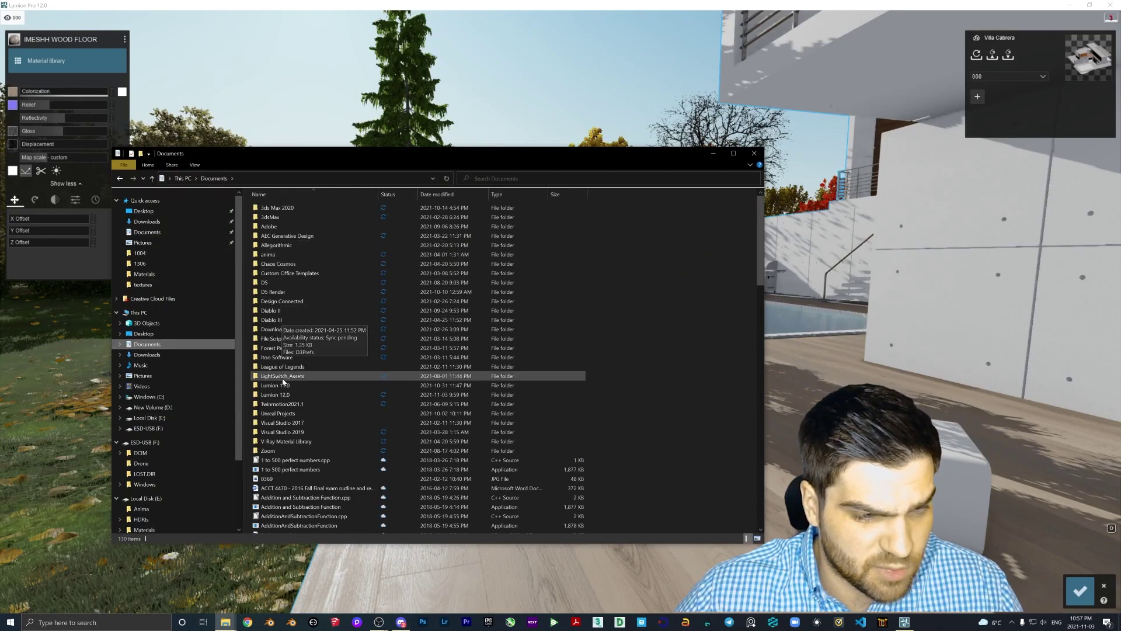
double_click(280, 395)
double_click(296, 226)
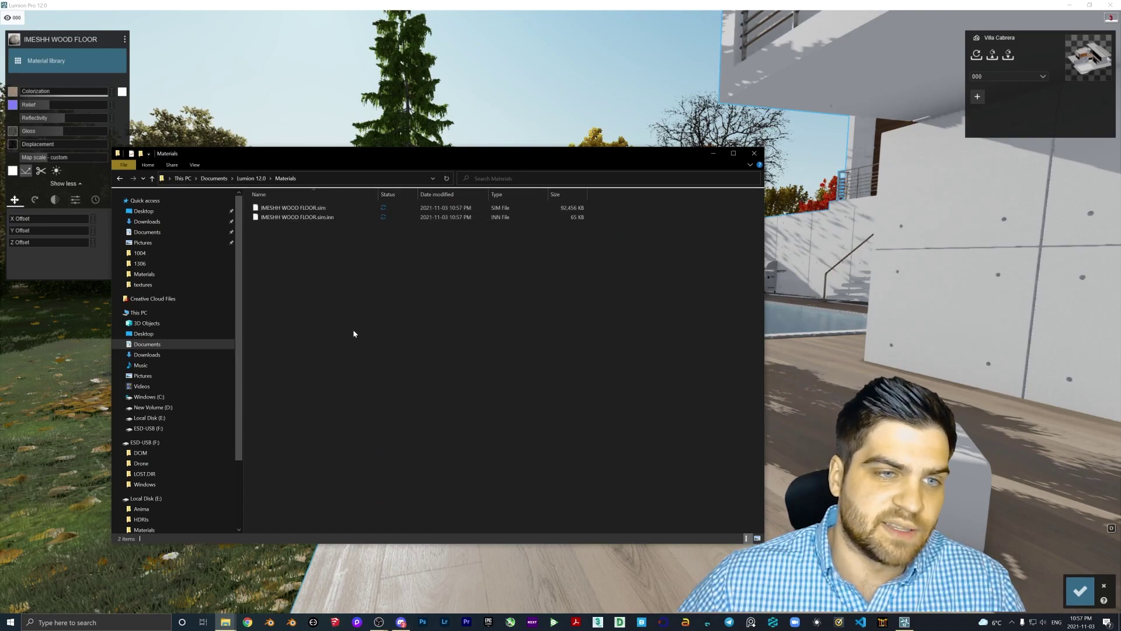
left_click_drag(320, 244, 301, 203)
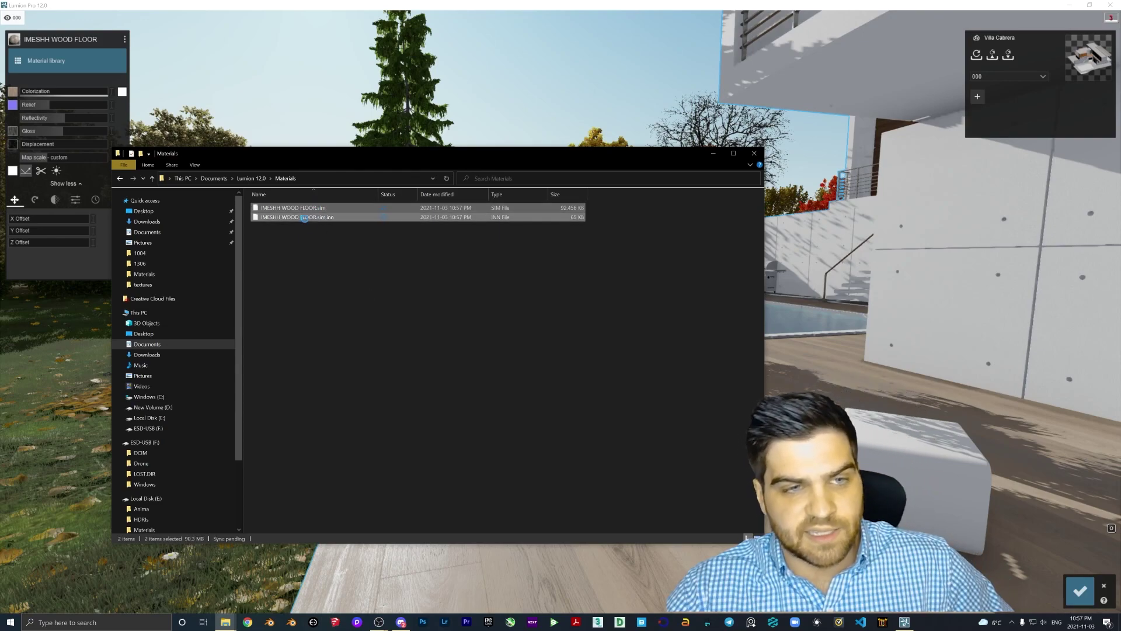
right_click(305, 218)
left_click(326, 291)
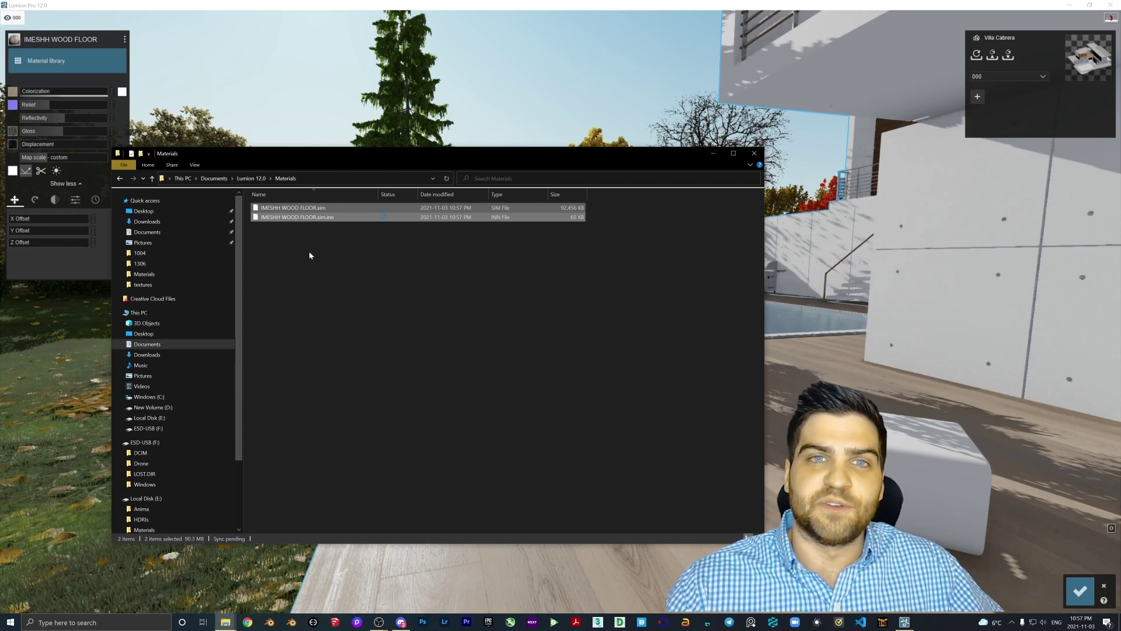
right_click_drag(316, 235, 307, 206)
left_click(526, 312)
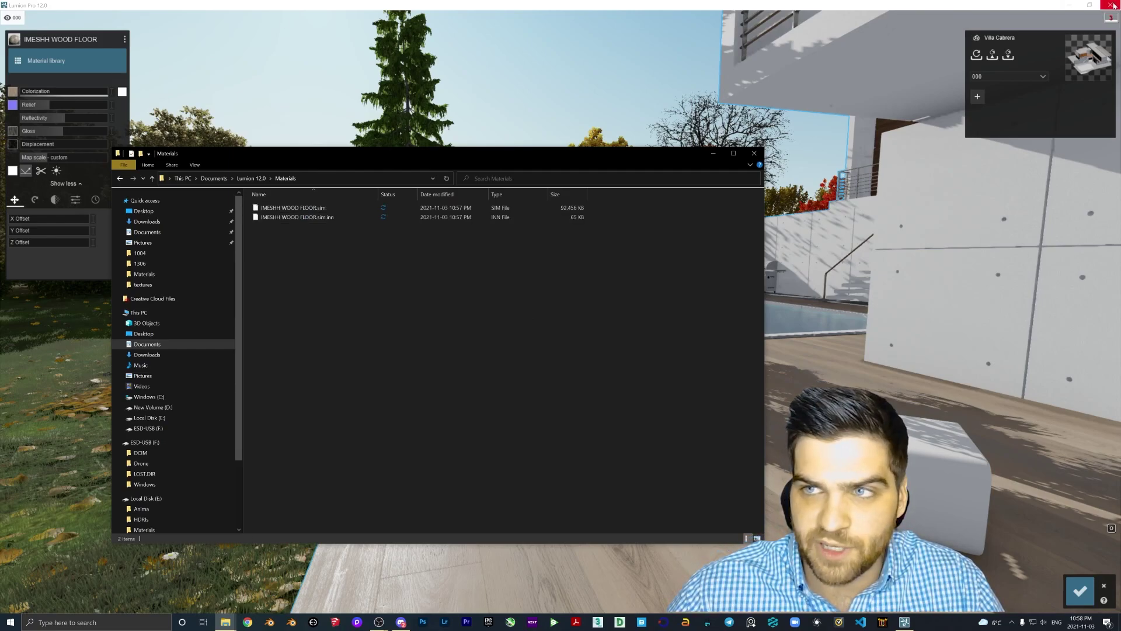
- Quit Lumion without saving the project
left_click(1113, 6)
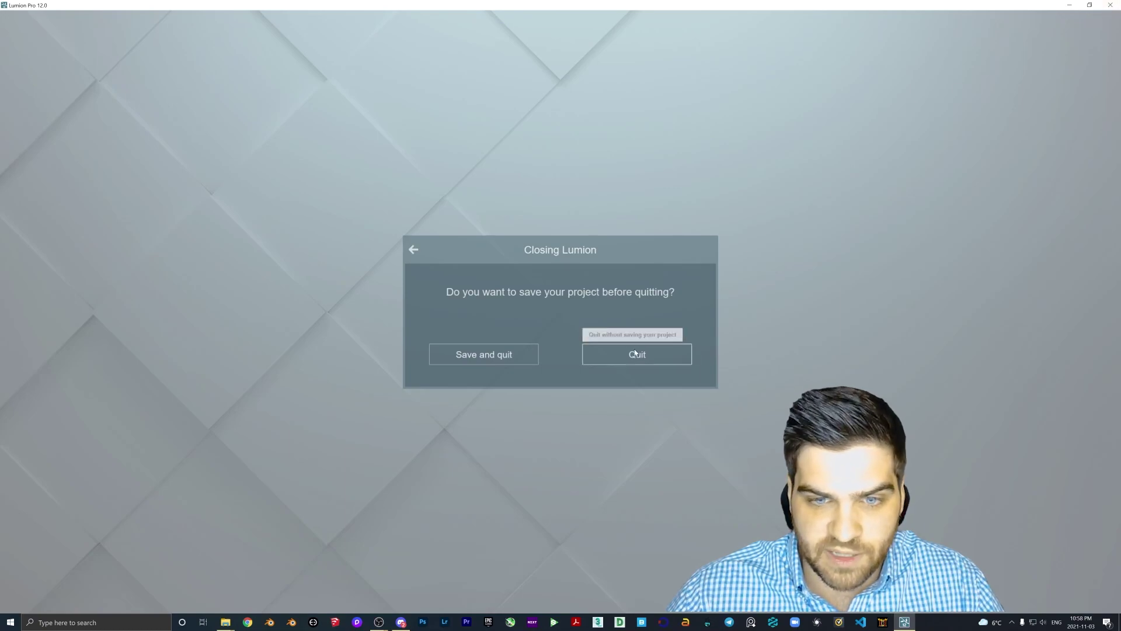
left_click(636, 353)
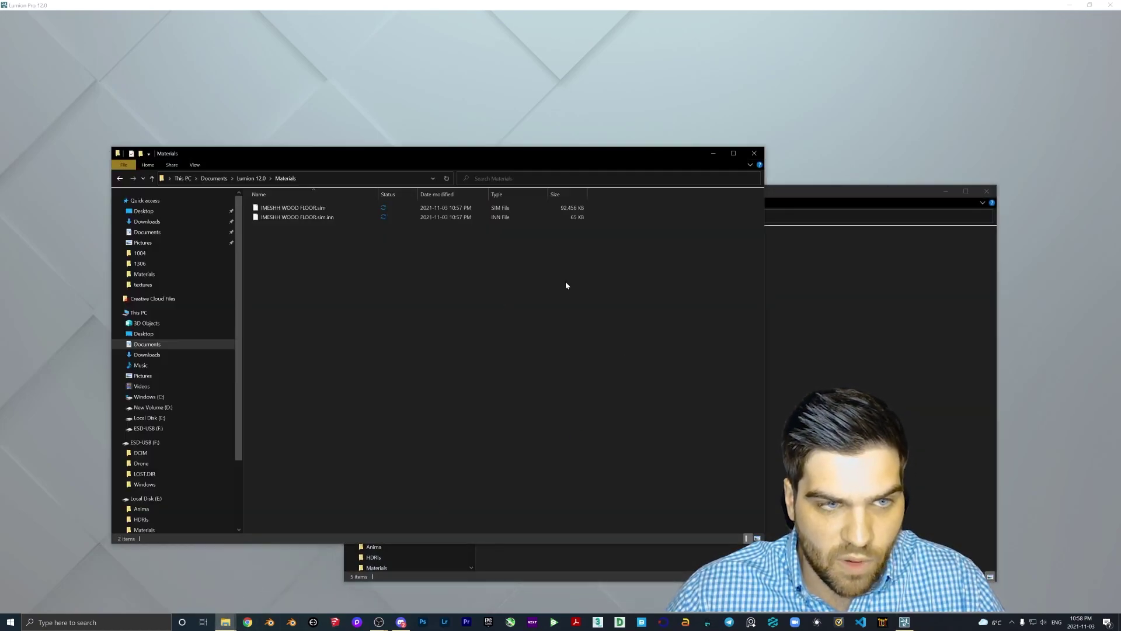
- Arrange the Materials folder window and the UnrealENgine folder window side by side
left_click_drag(453, 155, 1, 240)
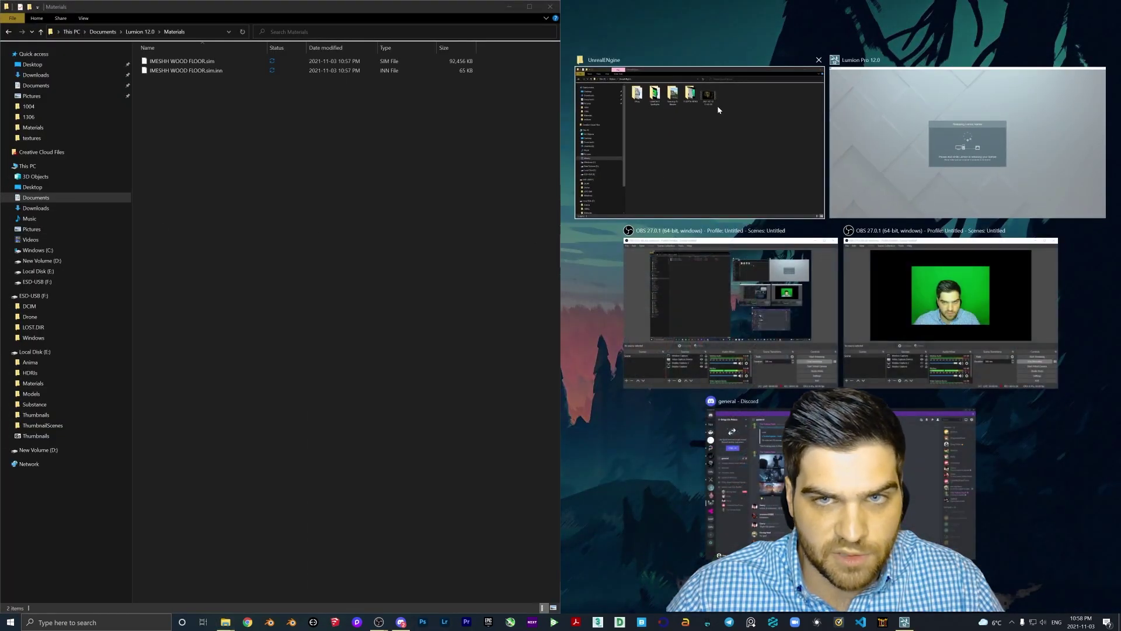
left_click(758, 173)
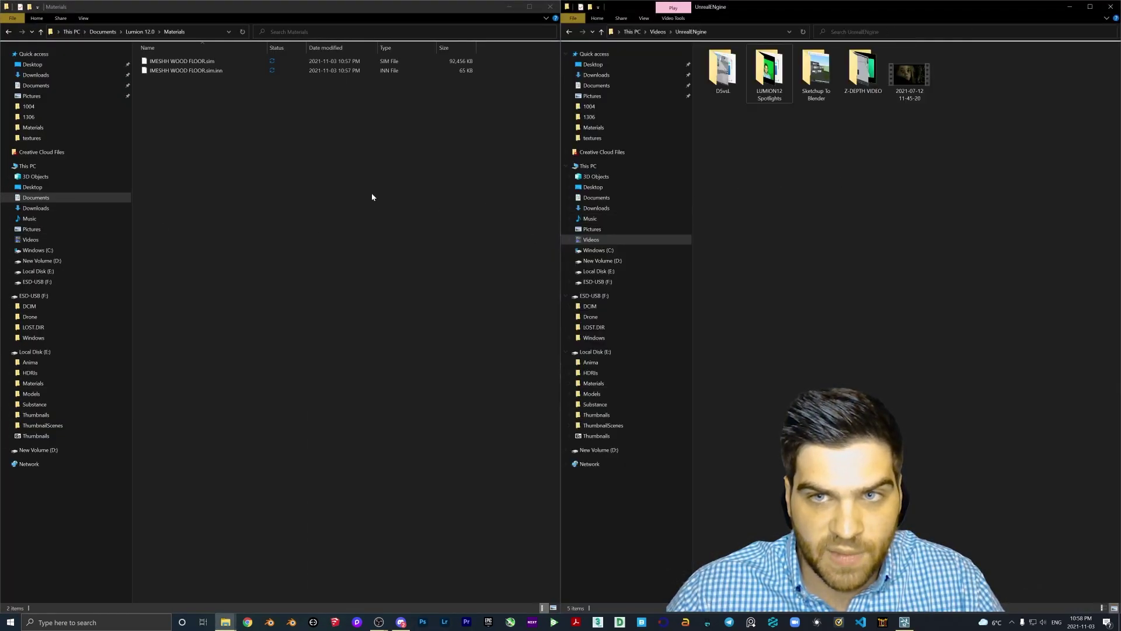
left_click(268, 196)
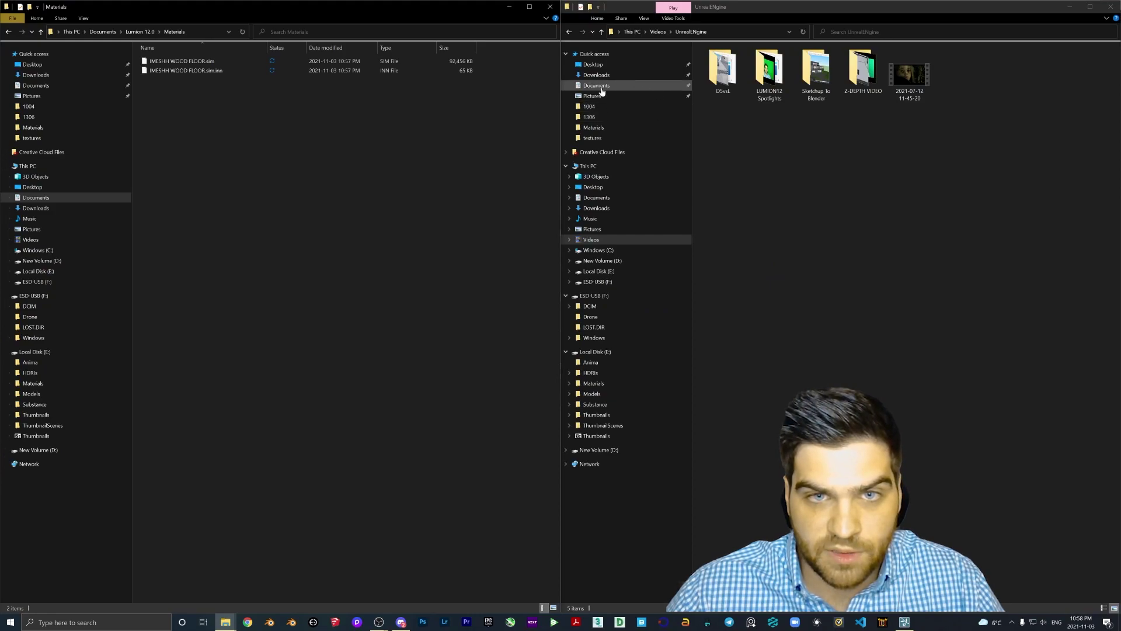
- In the second File Explorer window, open Program Files\Lumion 12.0\ArchitectEdition\Project\Materials on the Windows (C:) drive
left_click(602, 250)
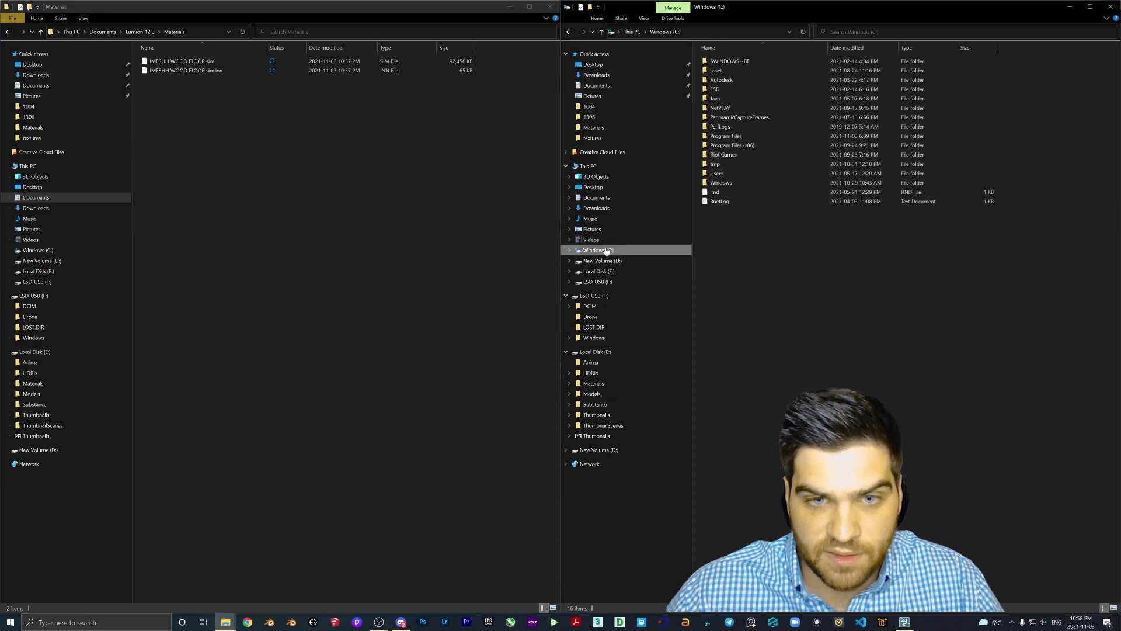
double_click(740, 136)
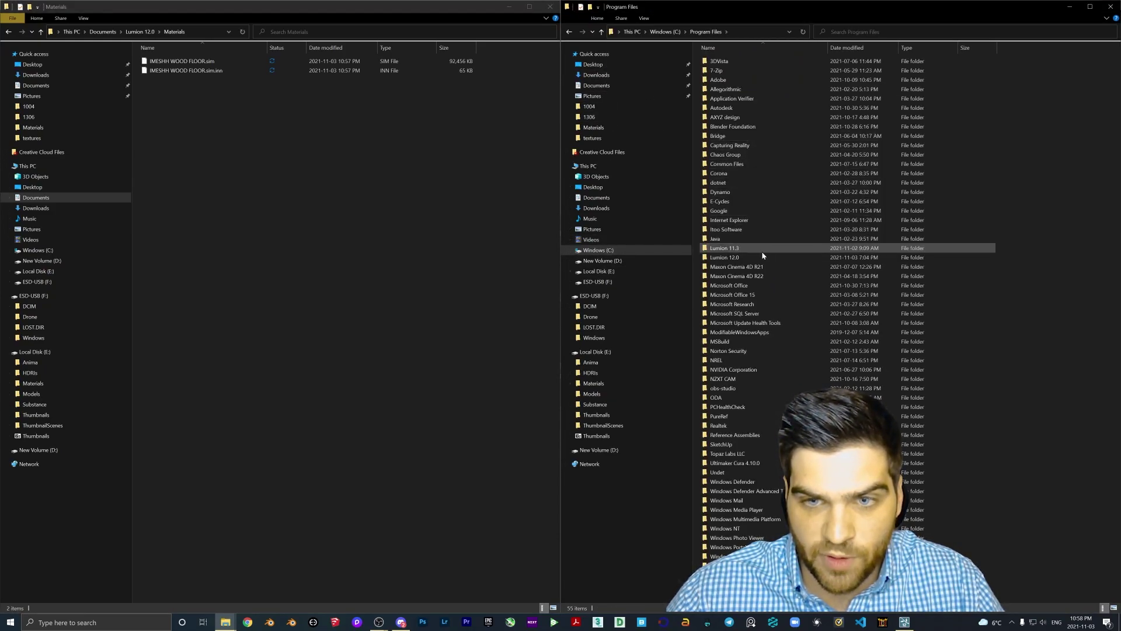
double_click(736, 257)
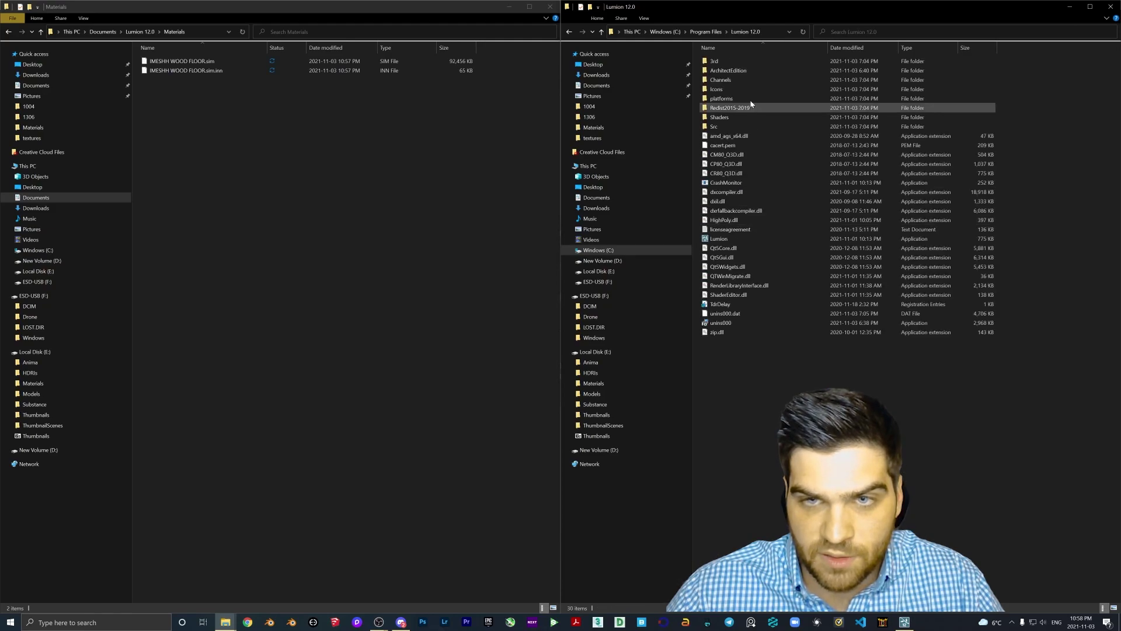
double_click(737, 70)
left_click(724, 80)
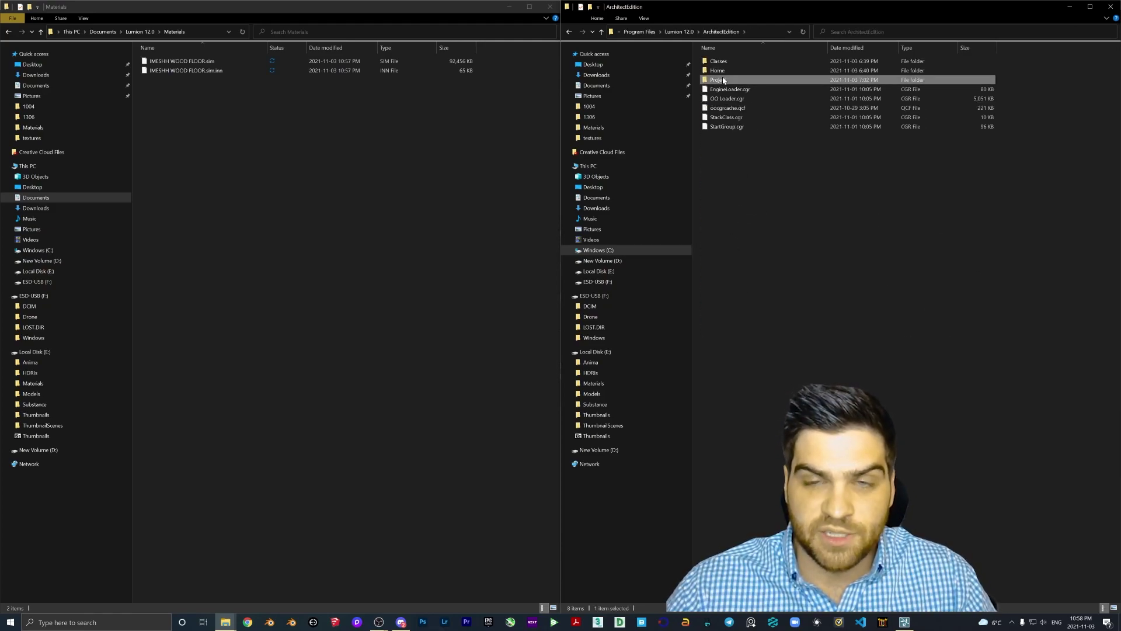
double_click(724, 80)
double_click(720, 127)
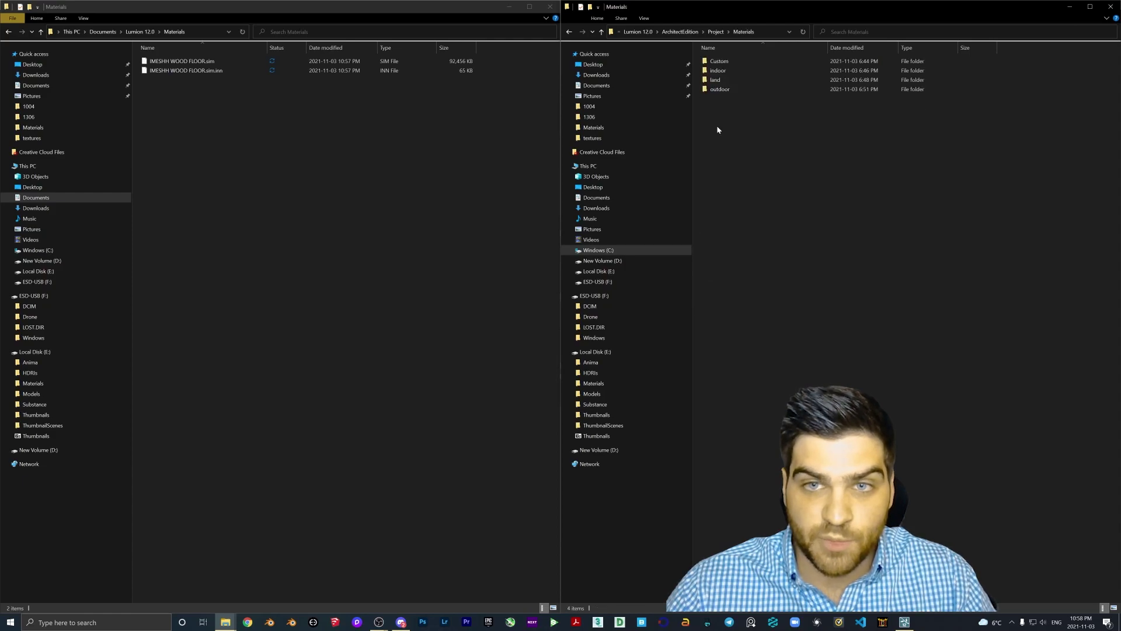
- Move both IMESHH WOOD FLOOR files into the indoor\WoodIndoor materials folder, granting administrator permission for the move
left_click(721, 71)
double_click(722, 71)
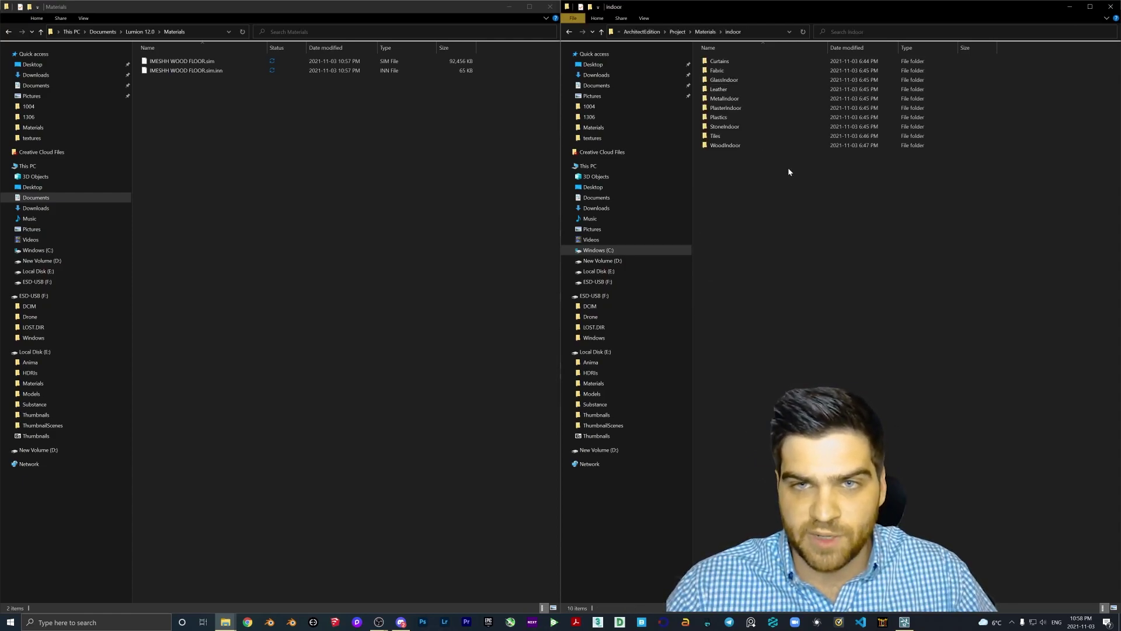
double_click(724, 146)
scroll(857, 222, "down", 5)
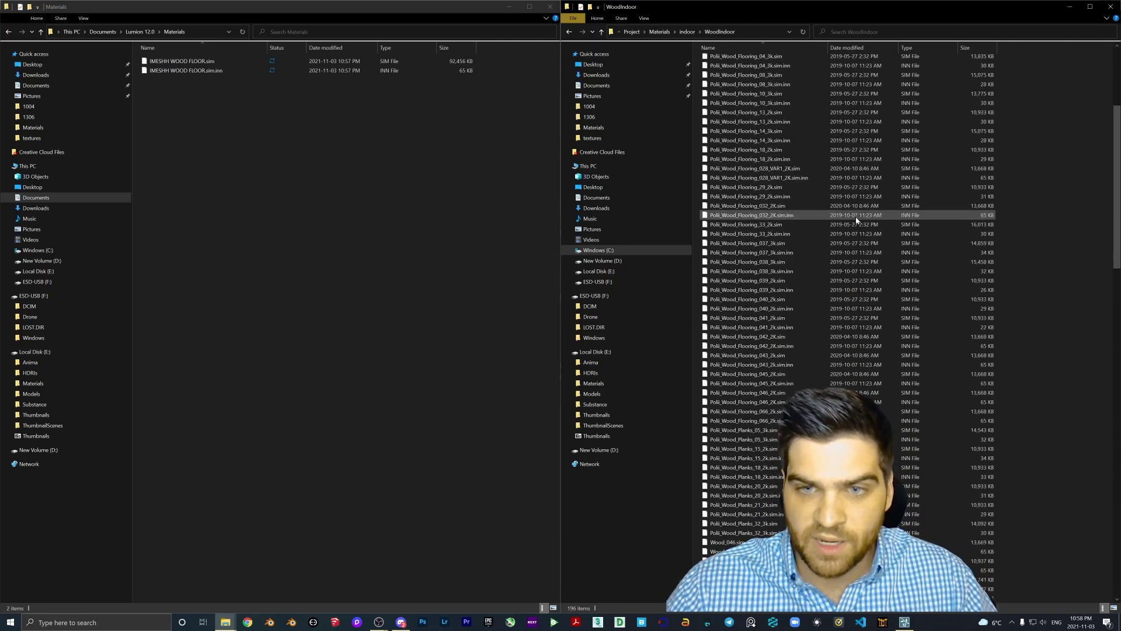
scroll(835, 251, "down", 4)
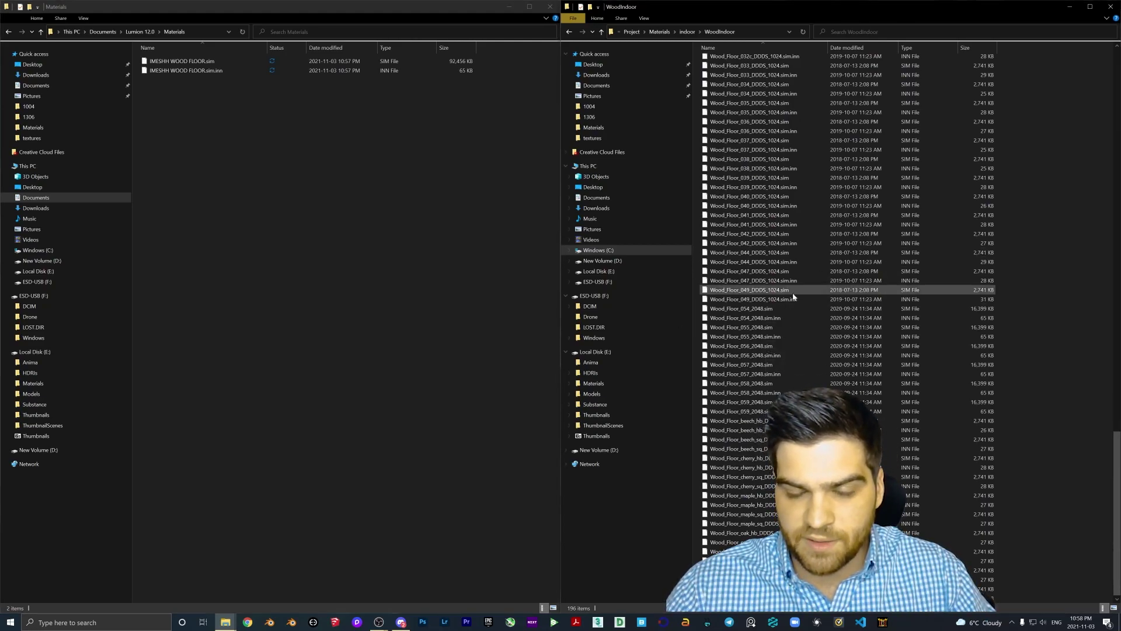
left_click_drag(272, 150, 1062, 203)
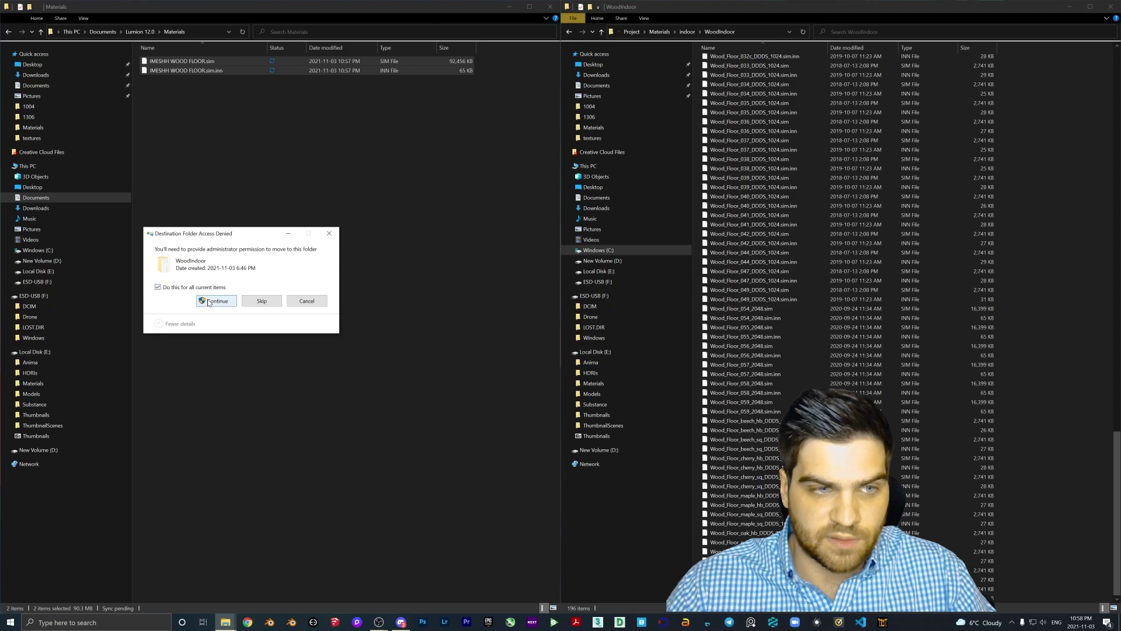
left_click(216, 300)
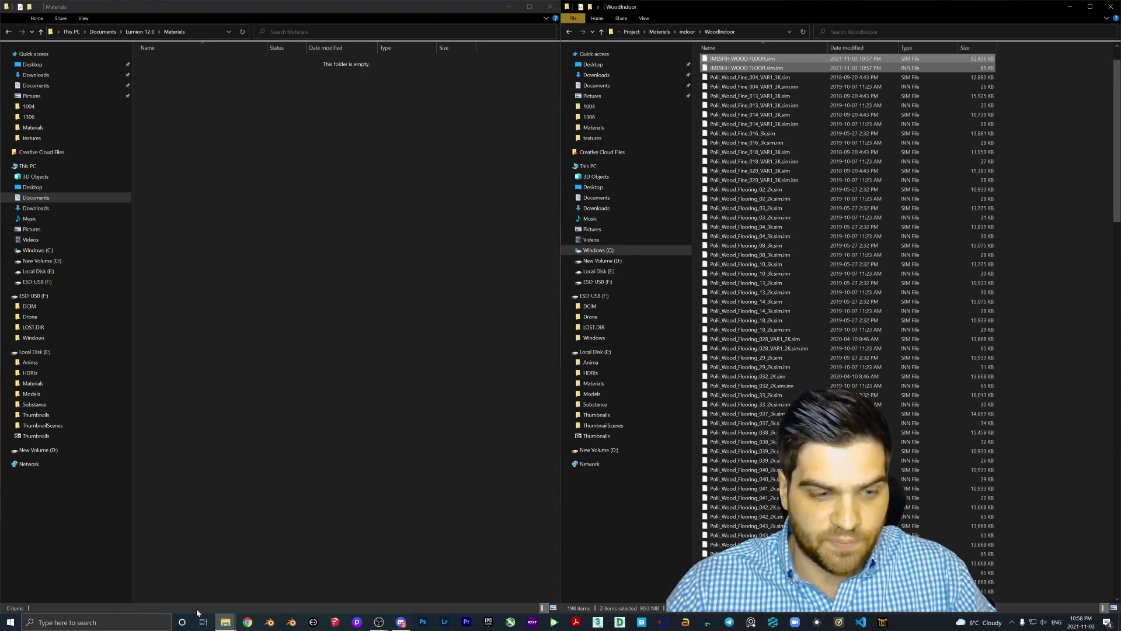
- Launch Lumion 12.0 and load the Villa Cabrera example scene
key("super")
type("lumio")
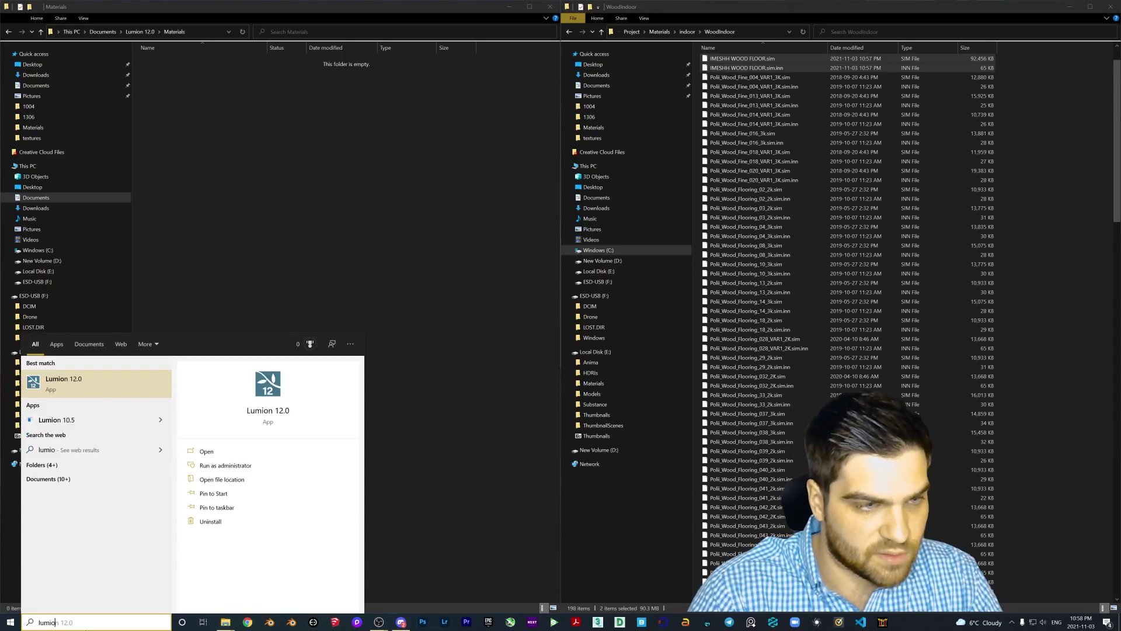
key("Return")
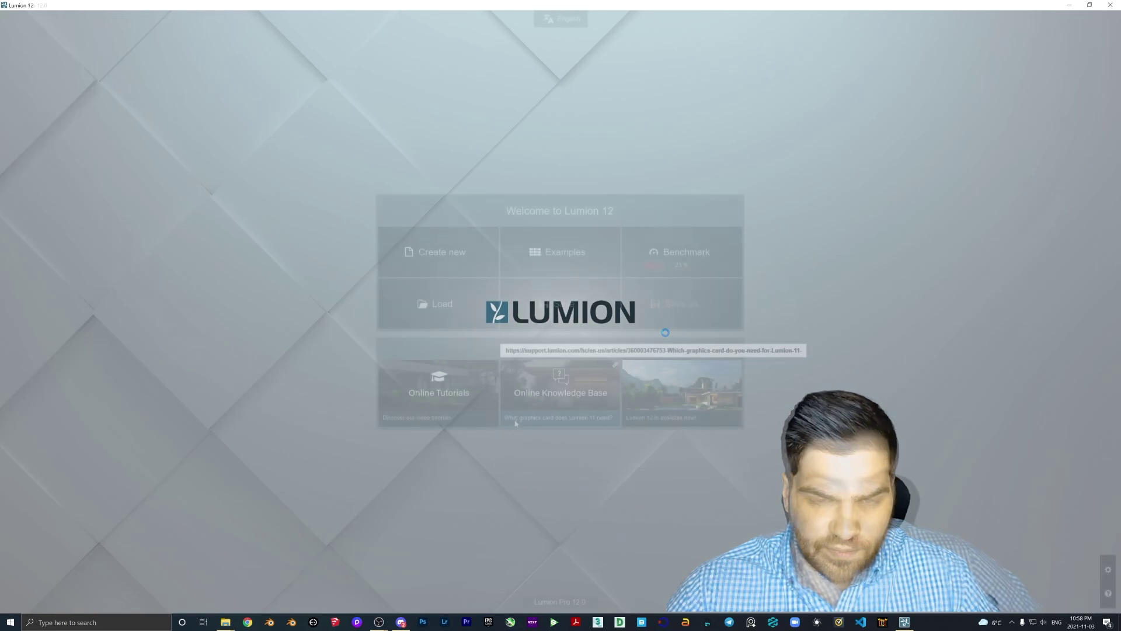
left_click(553, 260)
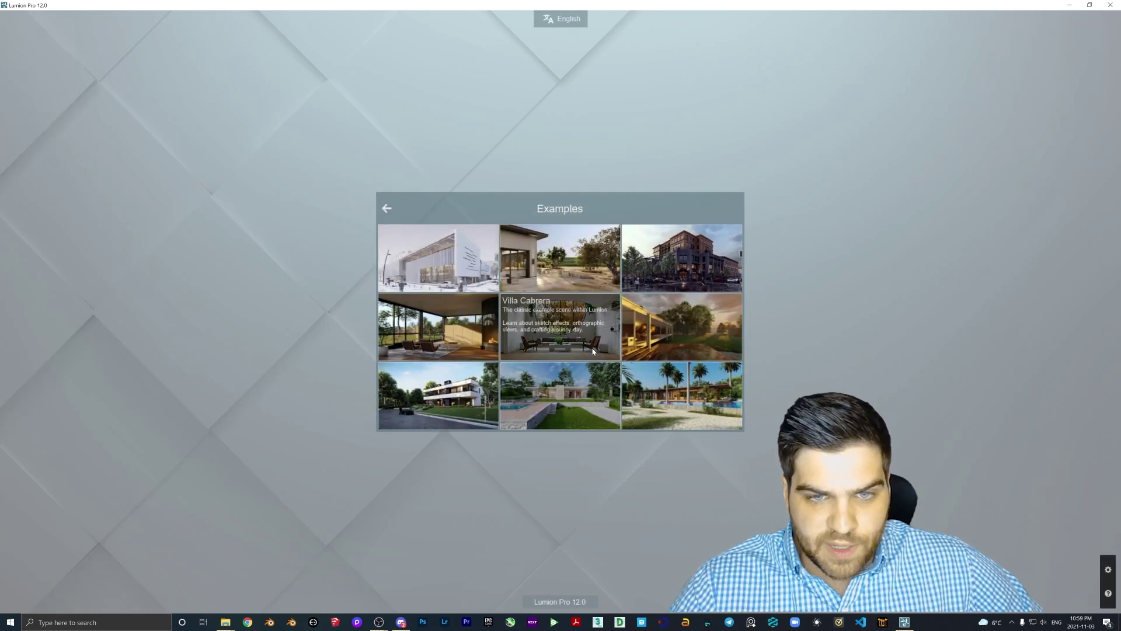
left_click(554, 363)
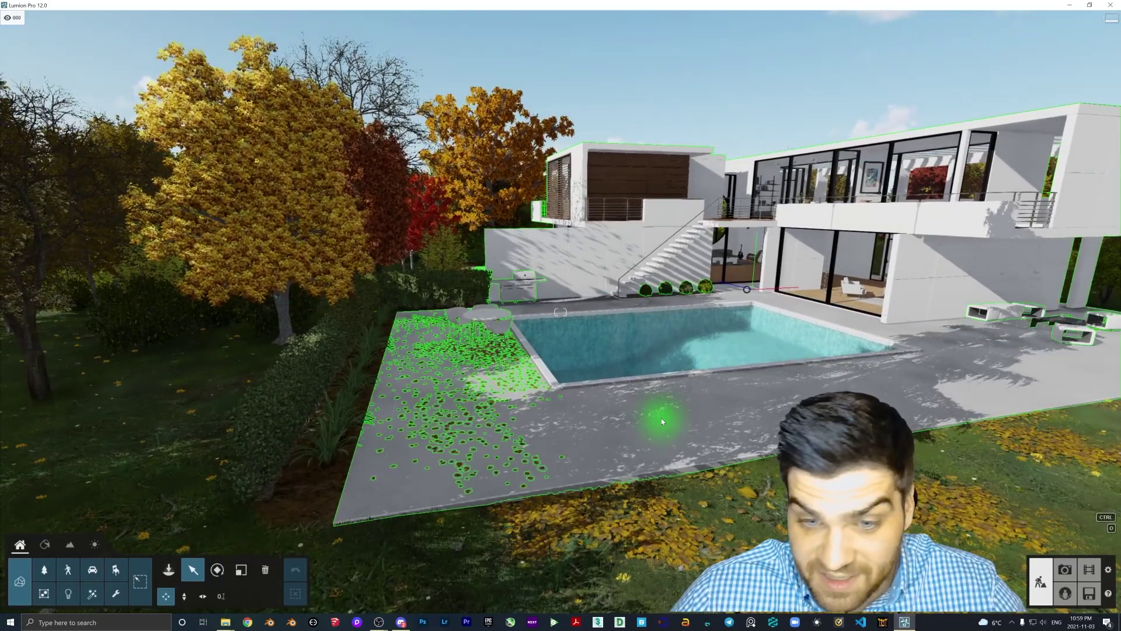
- Select the outdoor floor around the pool in the Material editor and check the library's custom materials
left_click(661, 418)
left_click(44, 545)
left_click(545, 444)
left_click(42, 63)
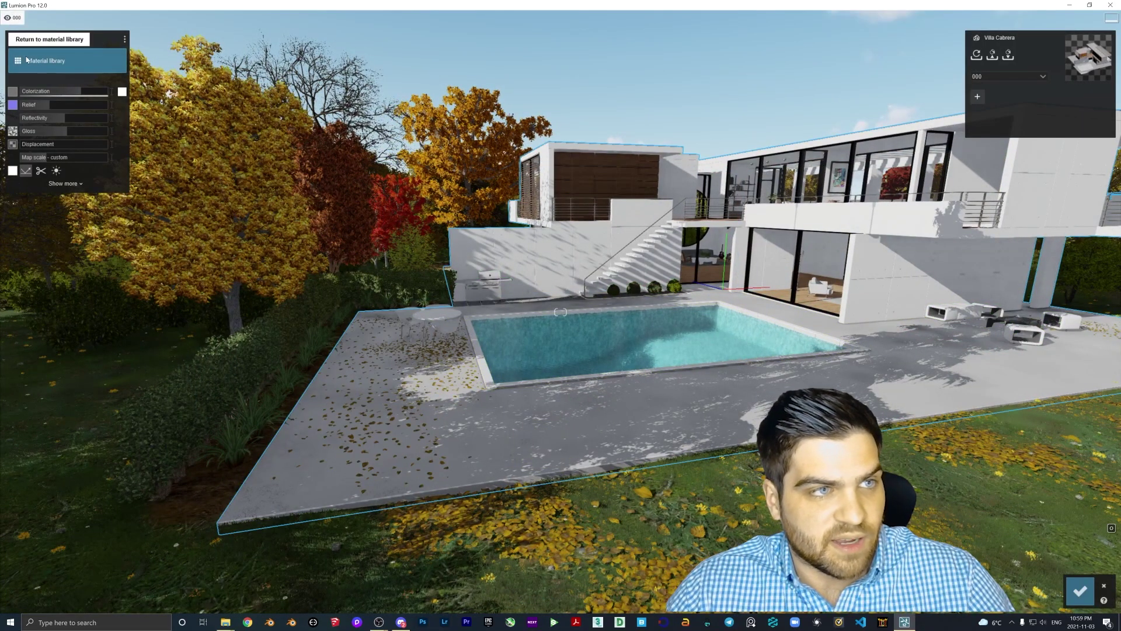
left_click(122, 102)
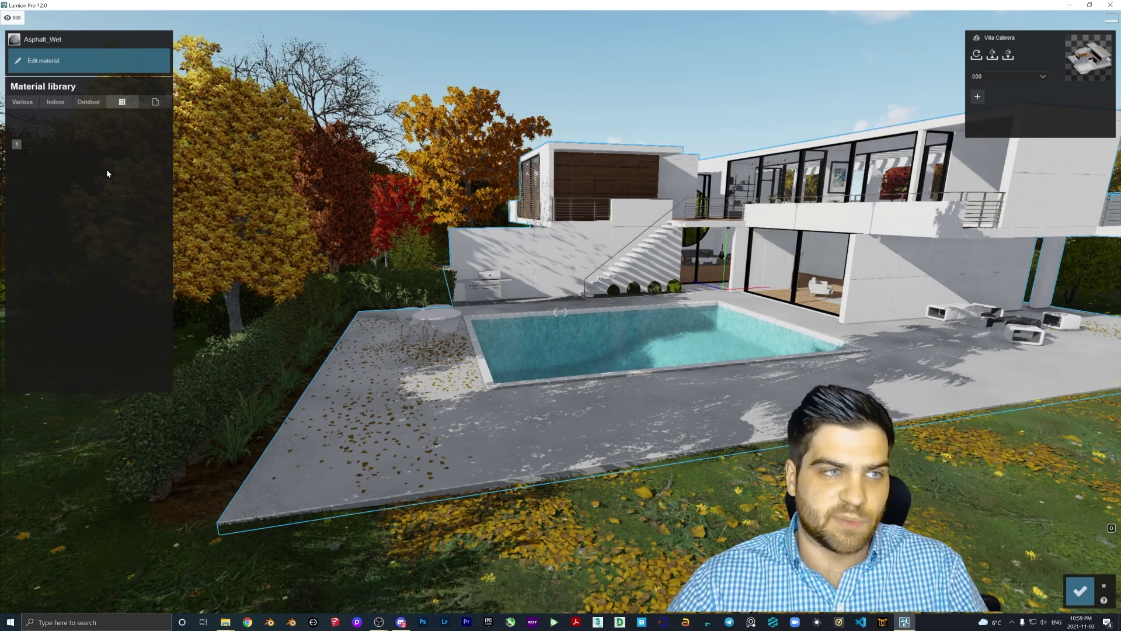
- Apply IMESHH WOOD FLOOR from the indoor wood materials to the outdoor floor
left_click(61, 103)
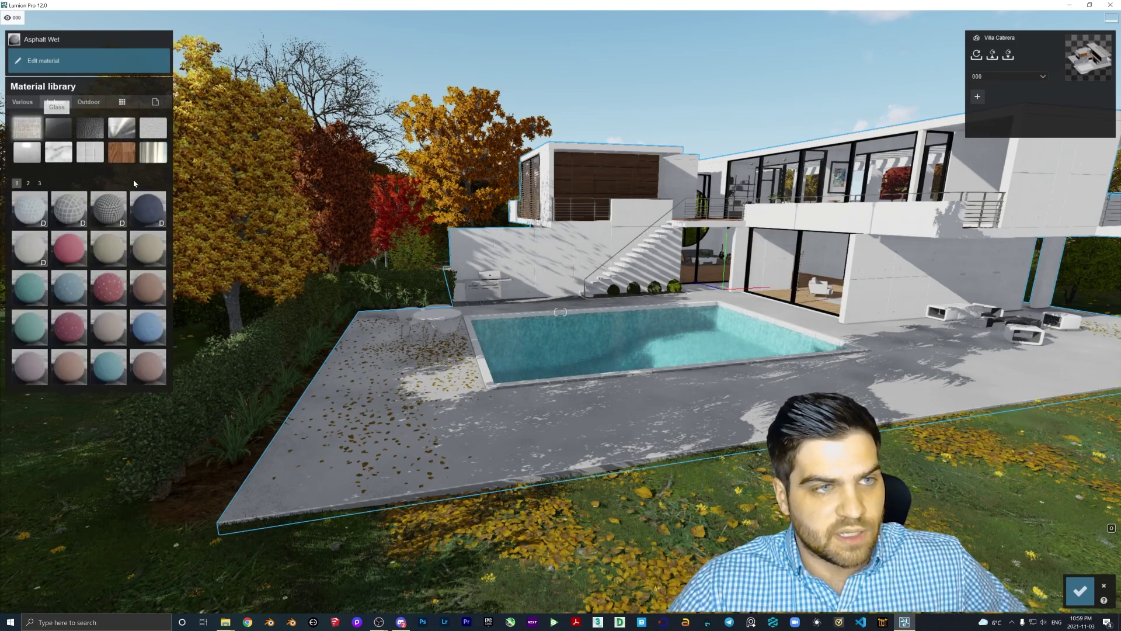
left_click(28, 183)
left_click(39, 183)
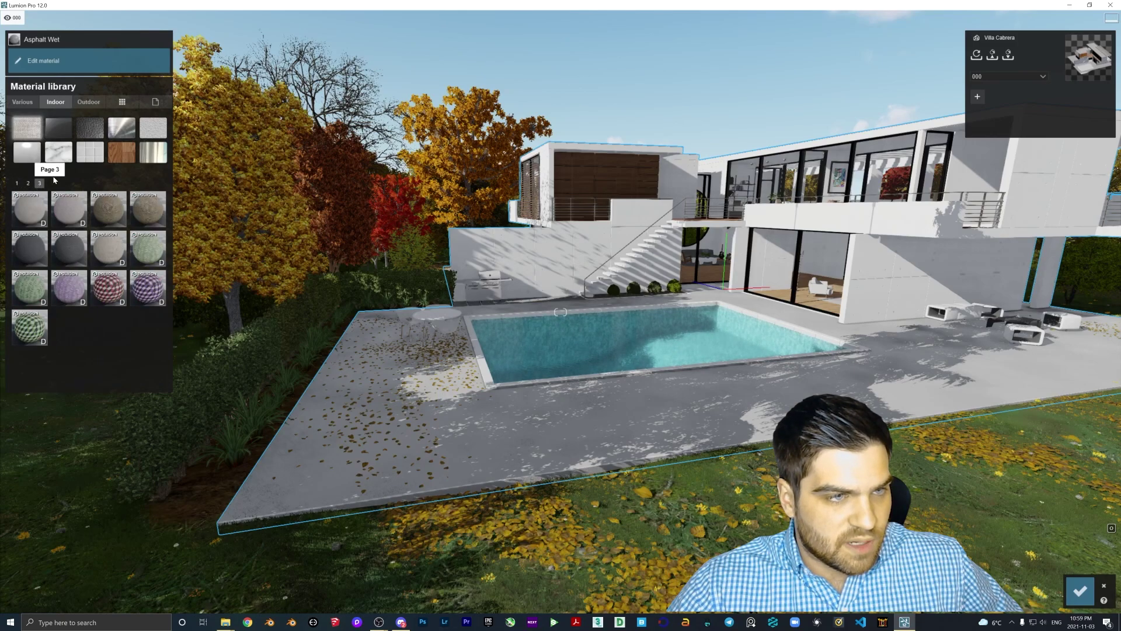
left_click(112, 152)
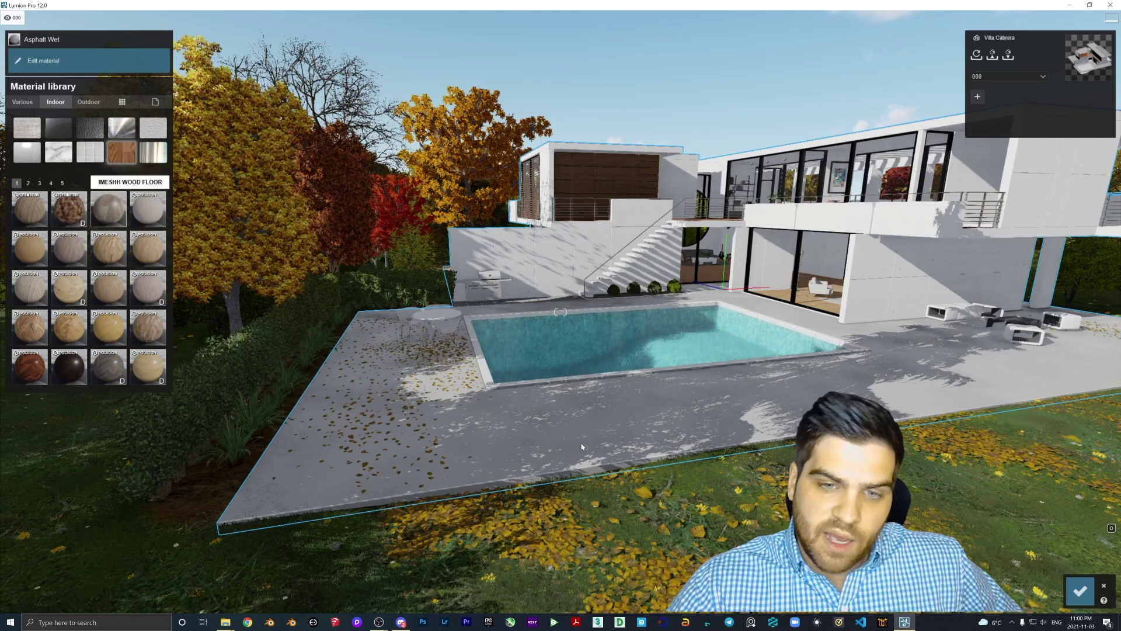
- Examine the wood floor material on the terrace around the pool from several viewpoints
right_click_drag(613, 433, 561, 438)
key("w")
key("s")
right_click_drag(561, 312, 497, 306)
key("s")
key("w")
key("w")
key("s")
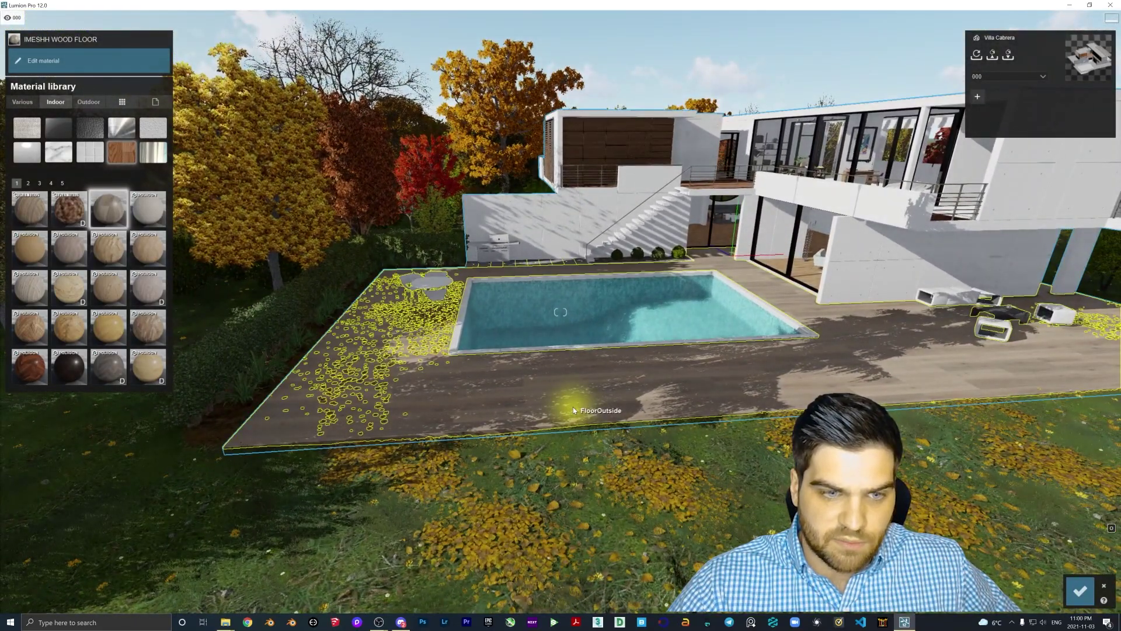
right_click_drag(574, 411, 566, 362)
key("w")
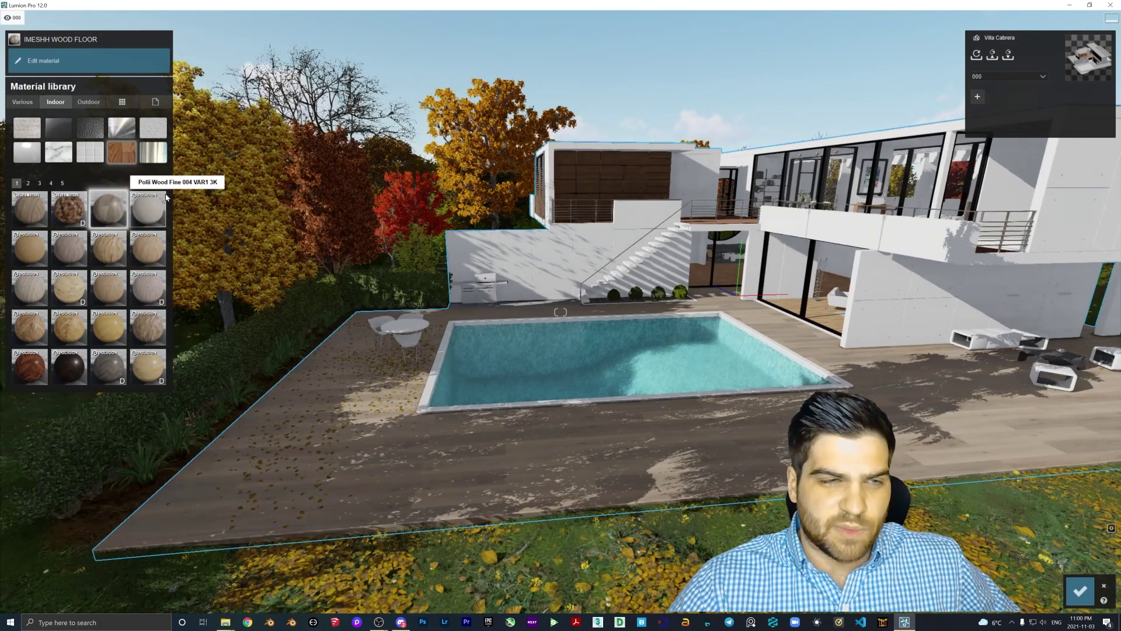
- Check the library's custom materials again and return to the indoor wood category
left_click(120, 106)
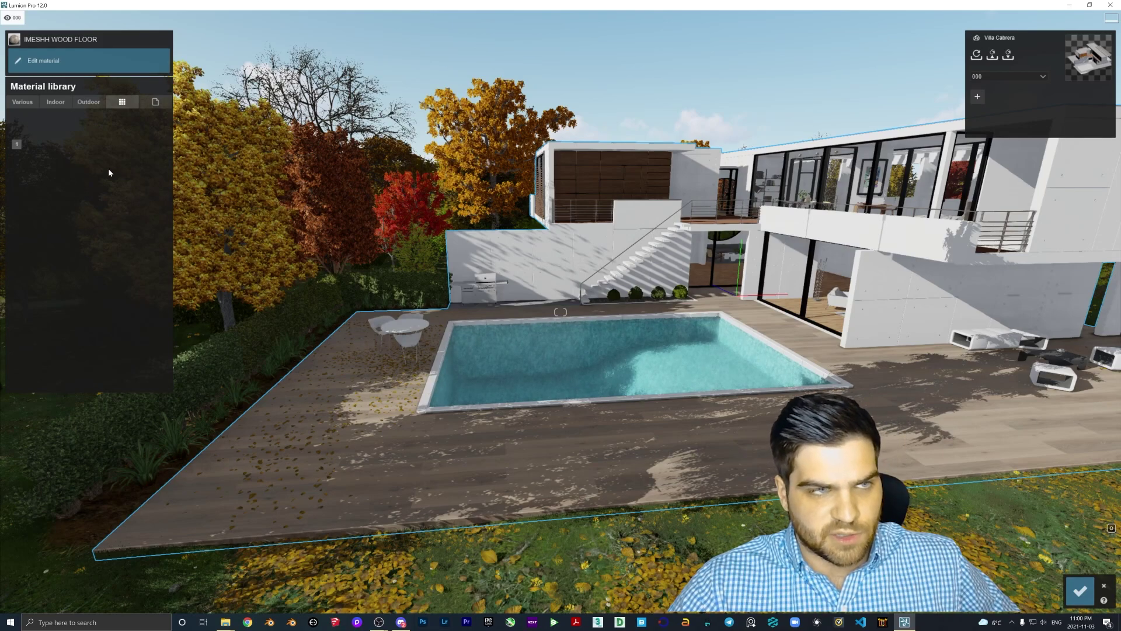
left_click(61, 107)
left_click(124, 150)
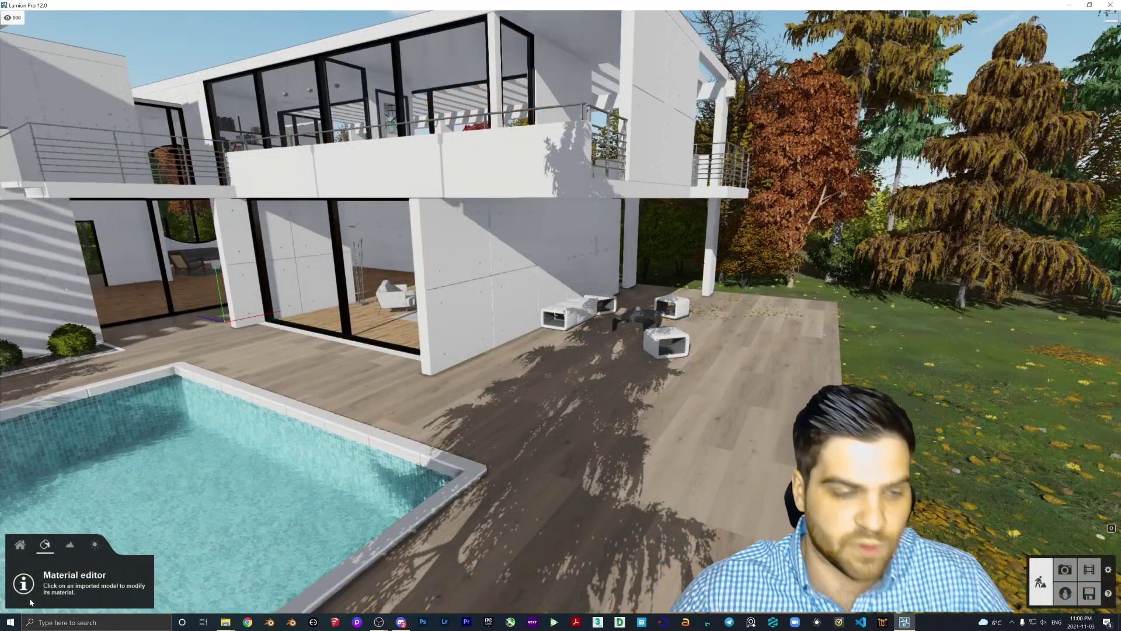
- Start importing a new model and browse to Models\Furniture\Chairs on Local Disk (E:)
left_click(21, 545)
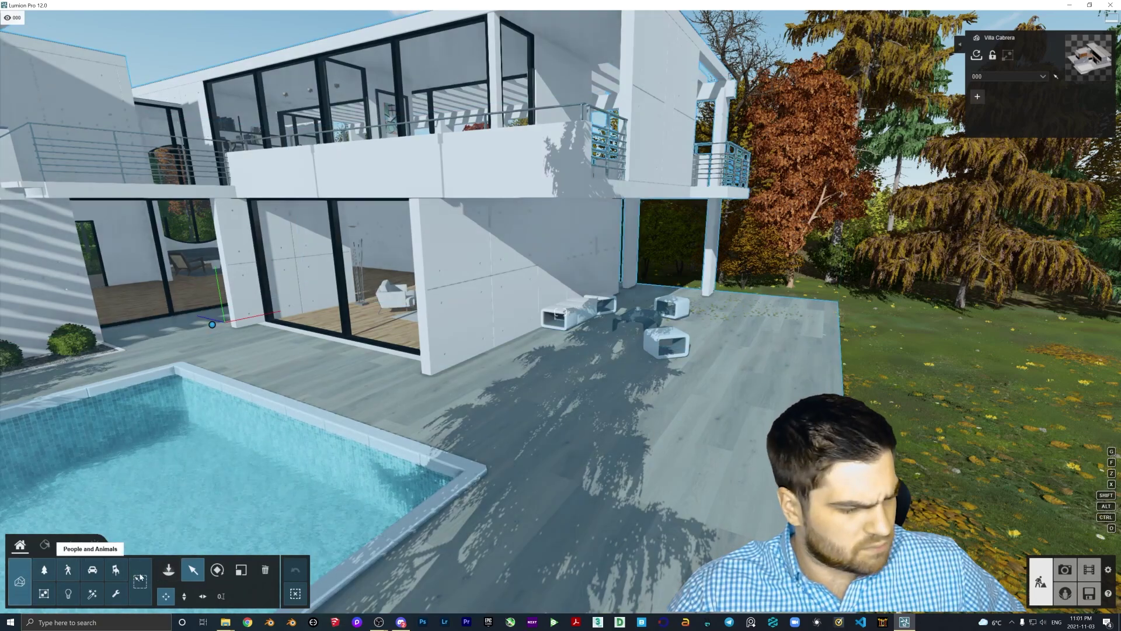
left_click(168, 571)
left_click(48, 54)
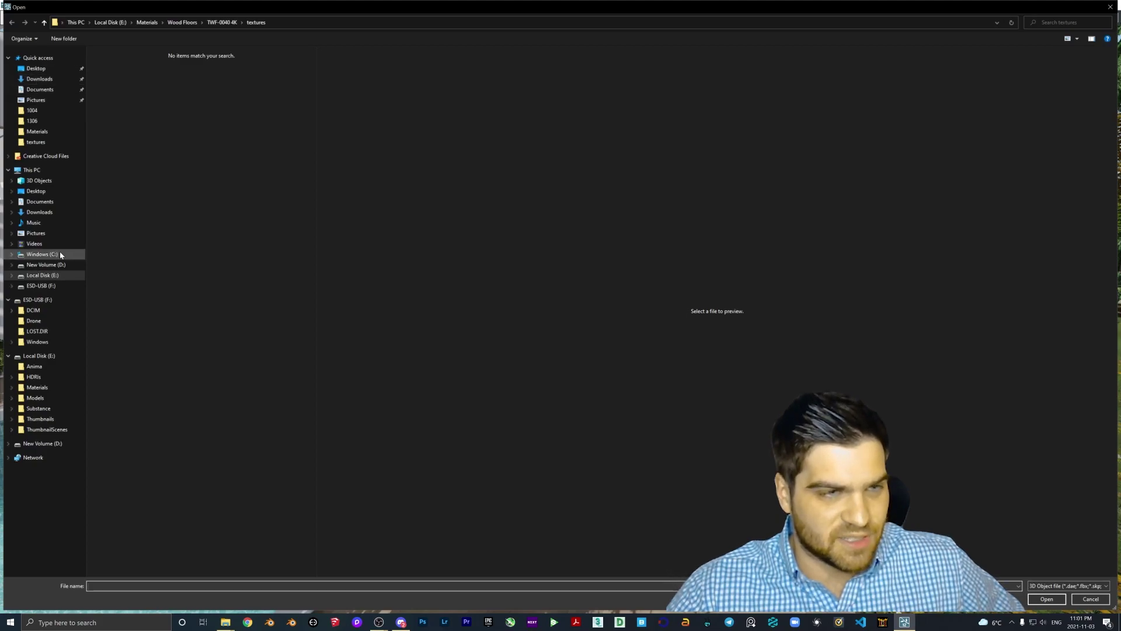
left_click(42, 275)
double_click(114, 90)
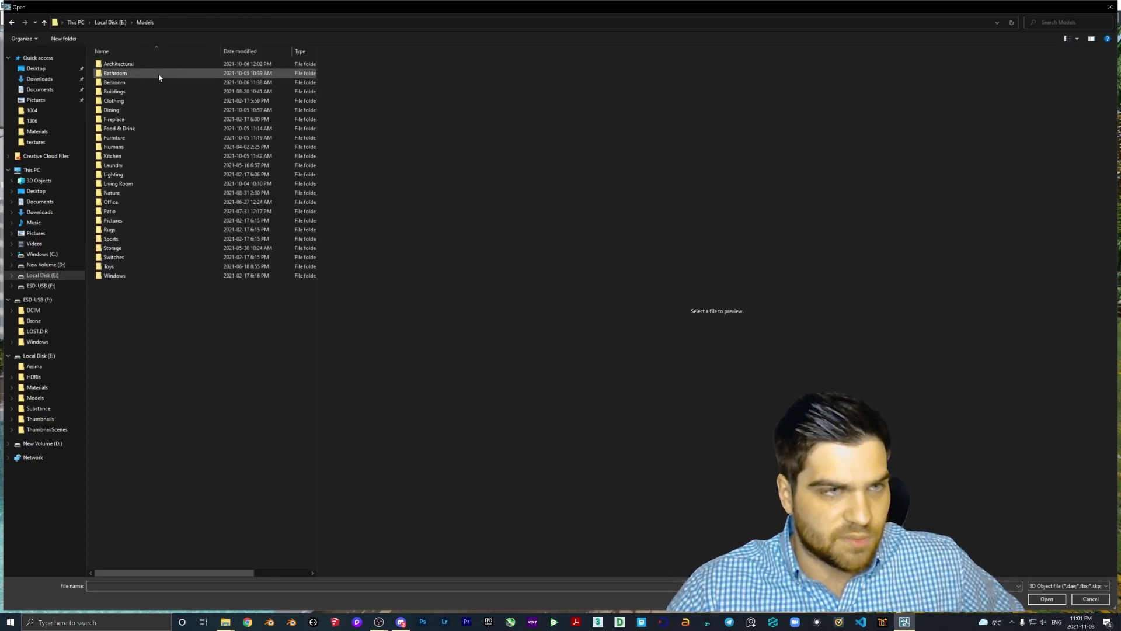
double_click(114, 137)
double_click(115, 82)
scroll(159, 168, "down", 15)
scroll(163, 165, "down", 20)
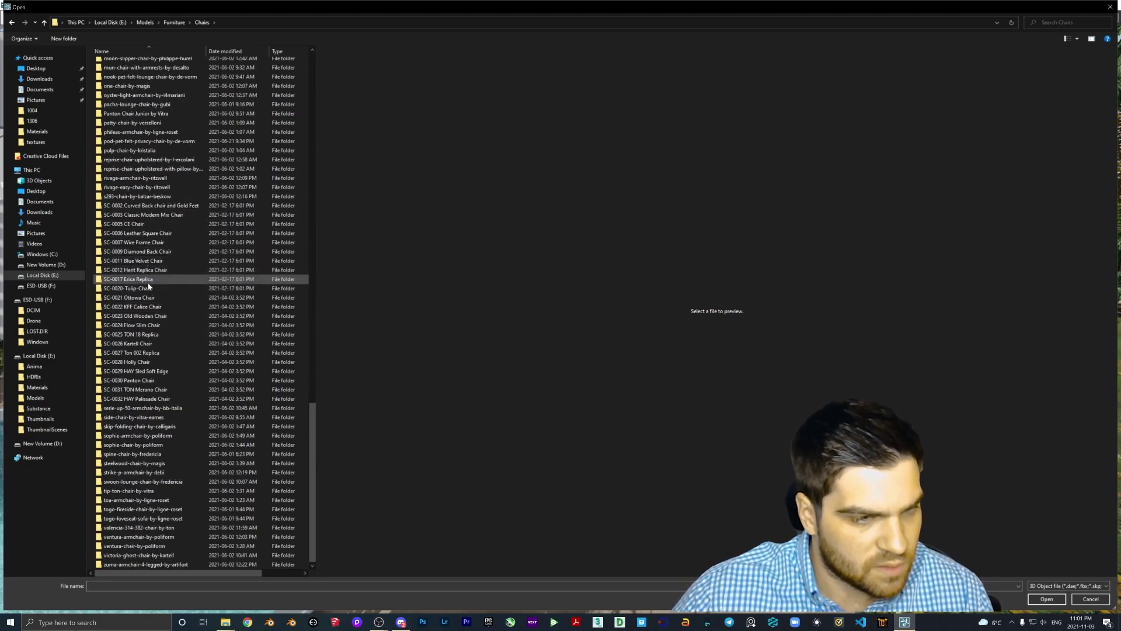
- Search the Chairs folder for wicker and open the LC-0012 Wicker Chair.fbx model
left_click(1071, 28)
type("wicker")
key("Return")
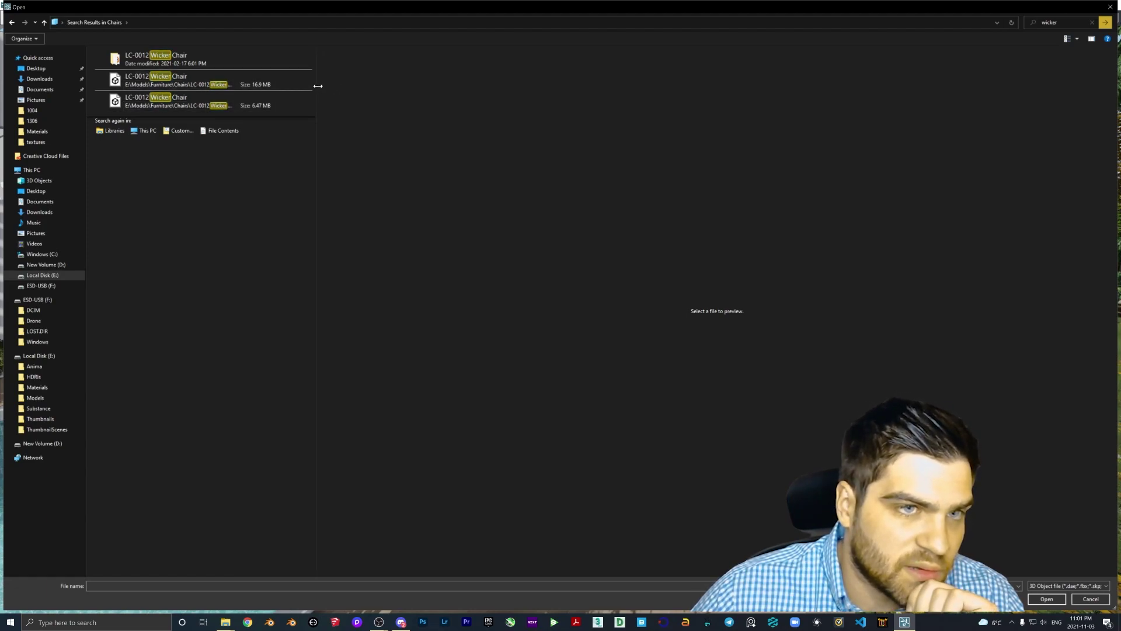
double_click(173, 84)
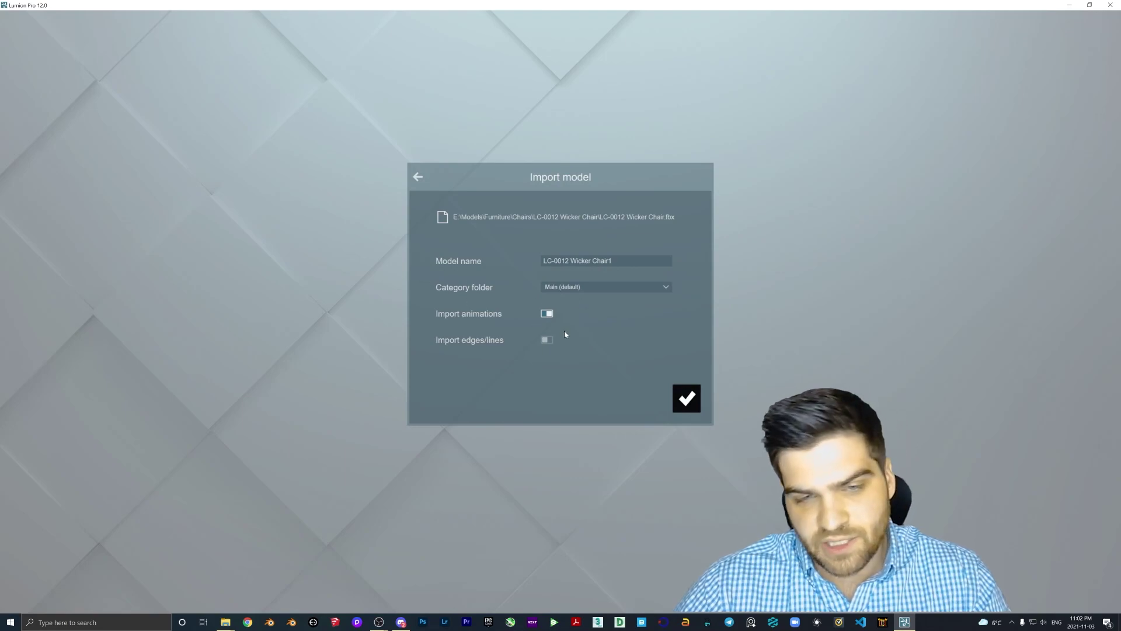
- Confirm the wicker chair's import settings and place the chair on the wood terrace near the pool
left_click(586, 286)
left_click(569, 296)
left_click(687, 400)
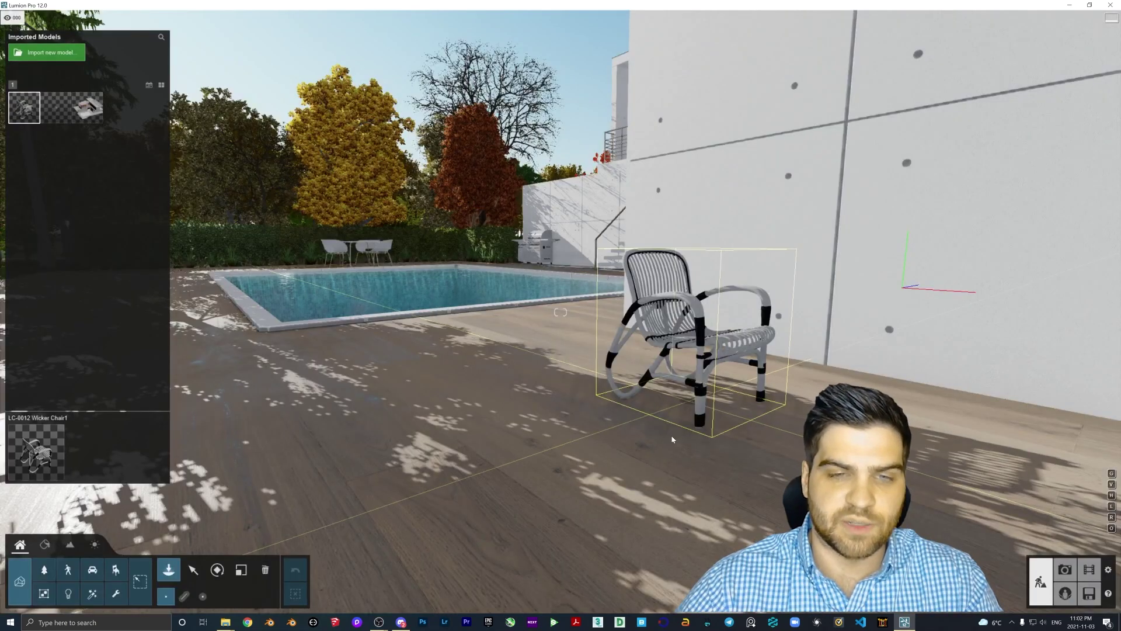
left_click(470, 387)
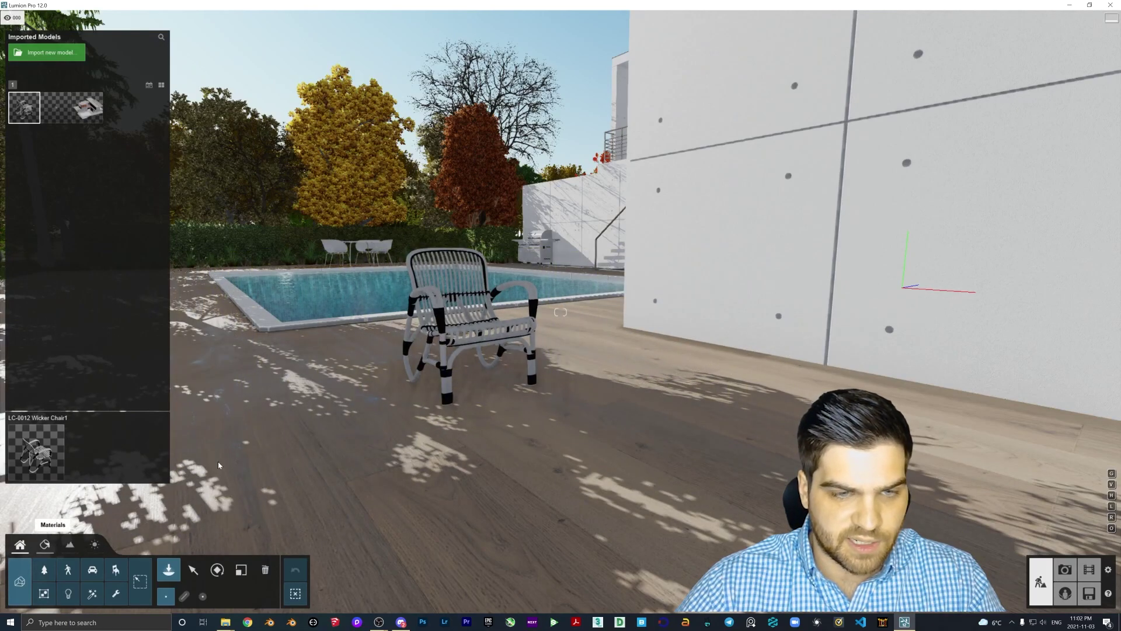
- Apply IMESHH WOOD FLOOR from the indoor wood materials to the chair's woven wood frame
left_click(44, 544)
right_click_drag(560, 312, 540, 263)
key("a")
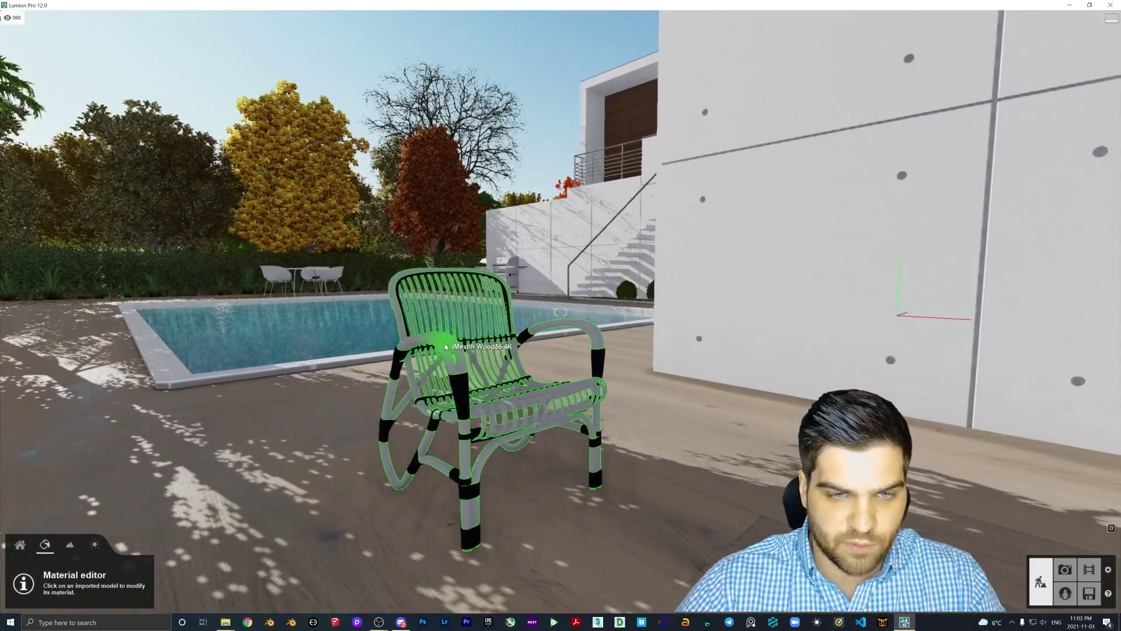
left_click(430, 345)
left_click(61, 60)
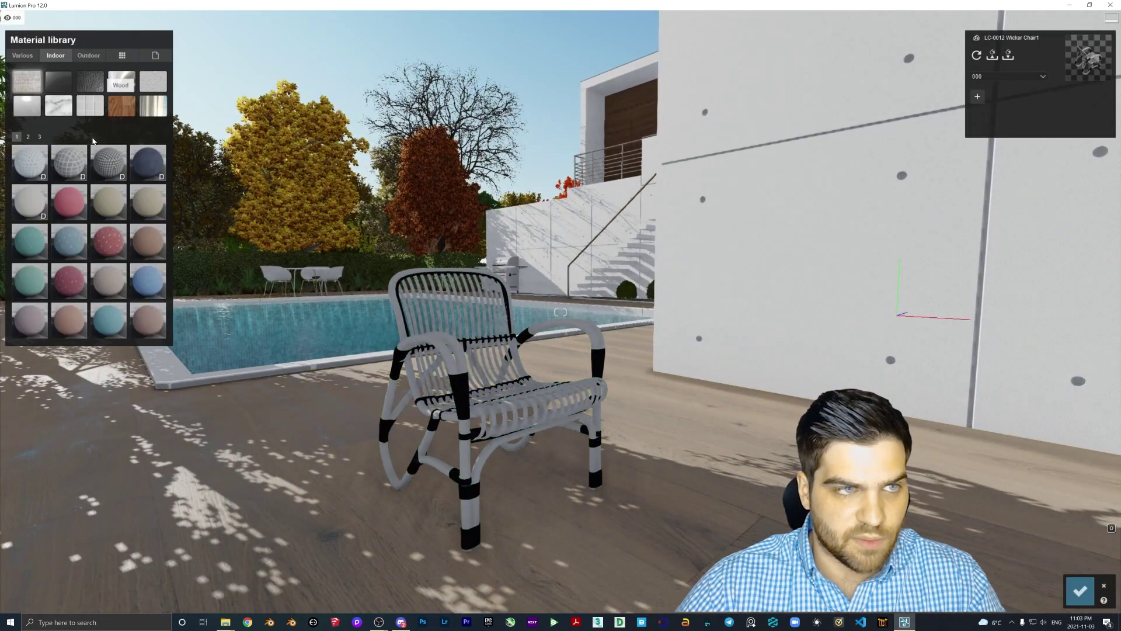
left_click(39, 136)
left_click(122, 106)
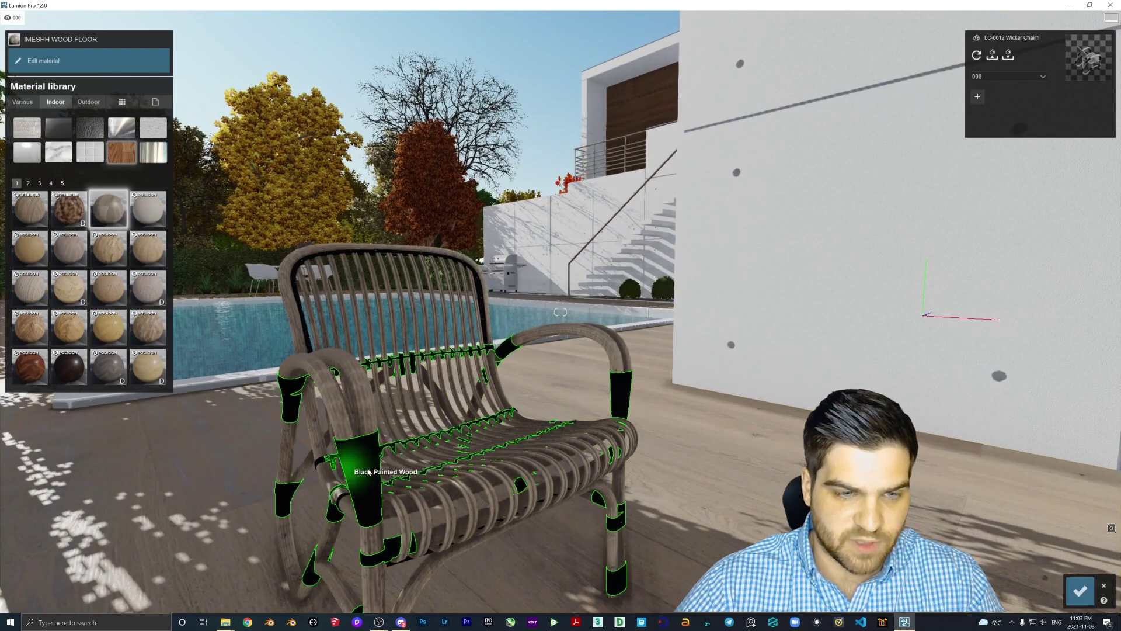
- Assign the Standard material to the chair's Black Painted Wood parts
left_click(353, 439)
key("s")
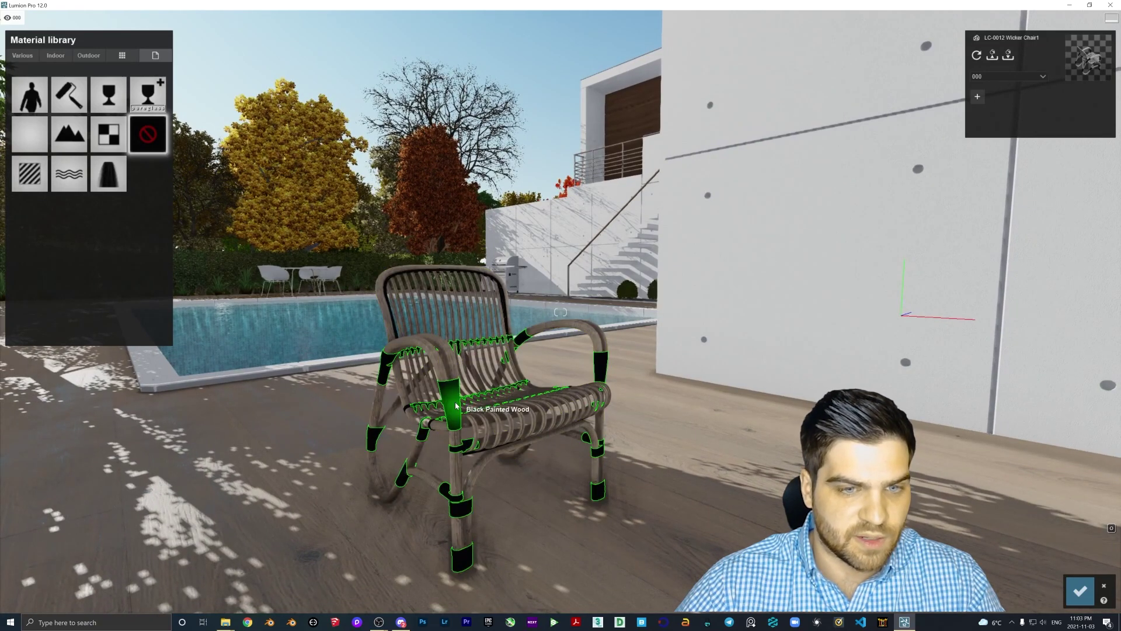
left_click(29, 134)
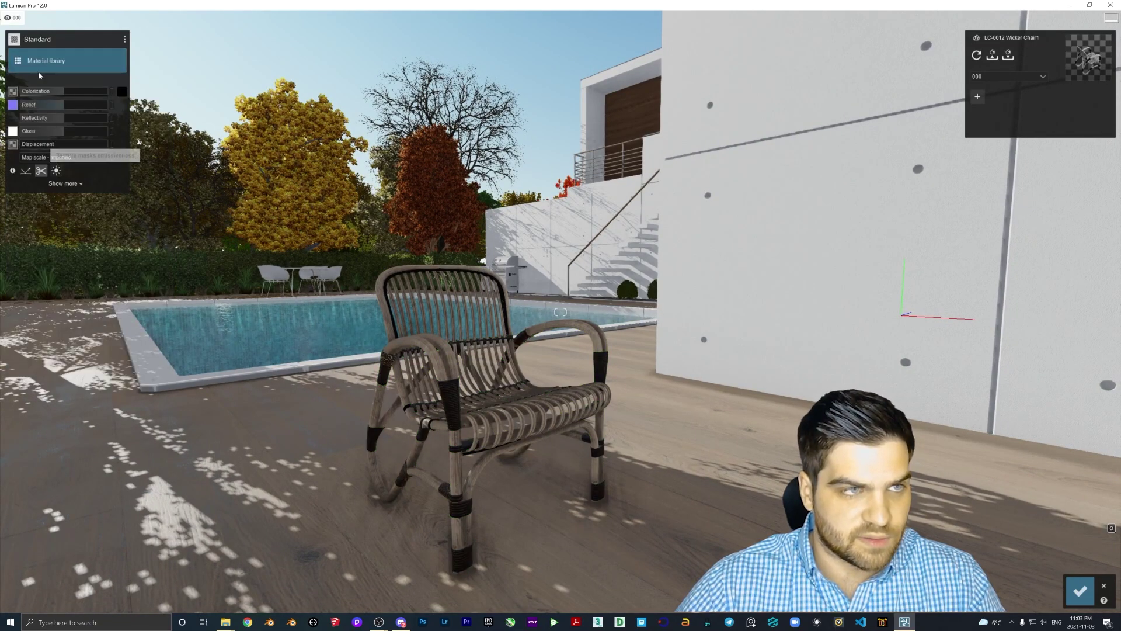
- Adjust the reflectivity, gloss and colorization of the chair's black parts and save the material changes
left_click(49, 119)
left_click(51, 132)
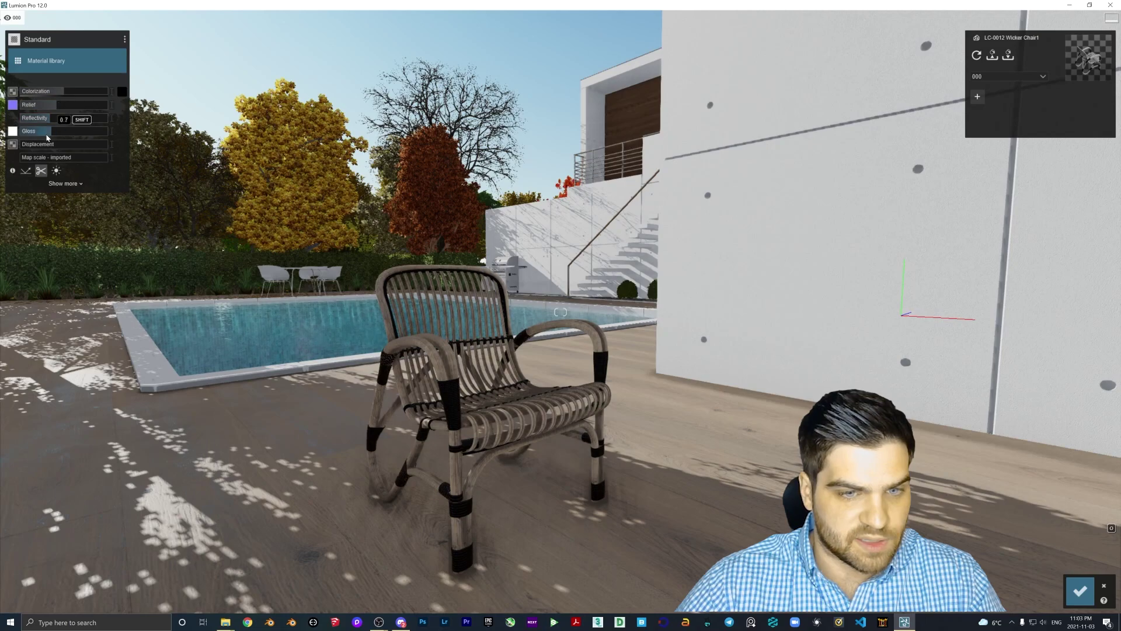
left_click_drag(68, 91, 62, 91)
key("d")
right_click_drag(759, 274, 549, 298)
key("a")
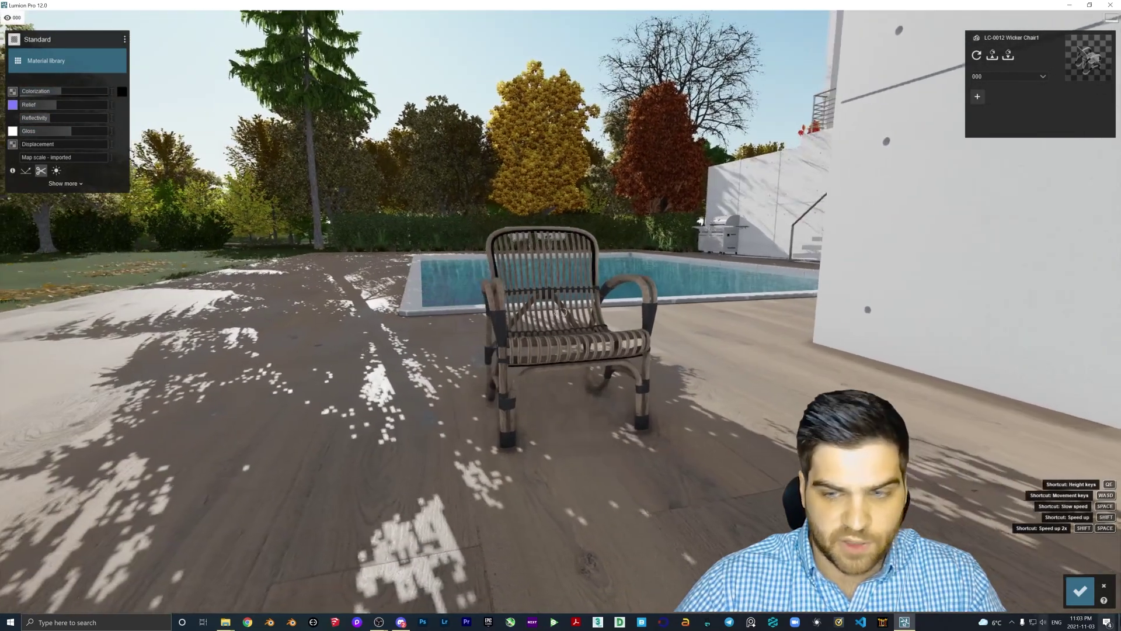
left_click(1079, 591)
key("w")
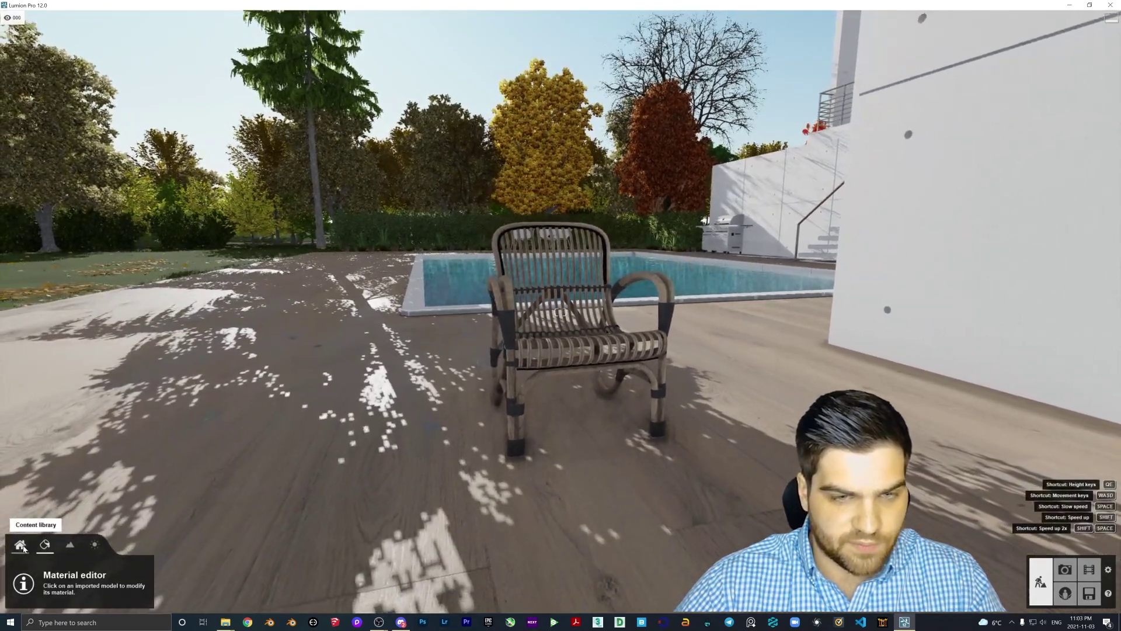
- Return to the content library, then close Lumion and confirm the exit
left_click(20, 544)
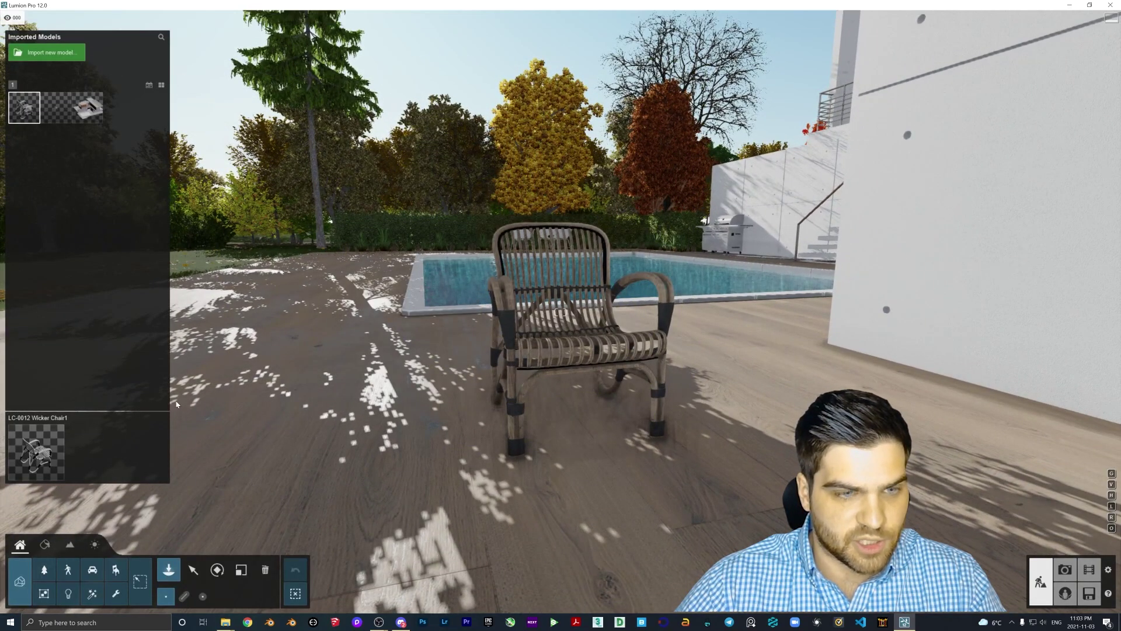
left_click(296, 594)
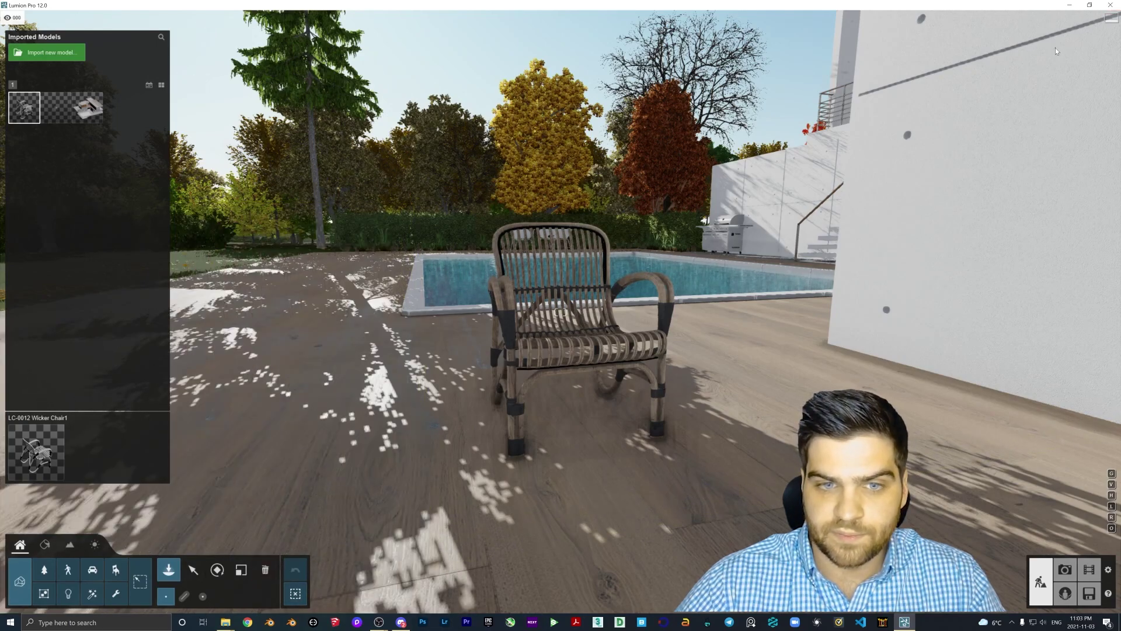
left_click(1110, 5)
left_click(615, 353)
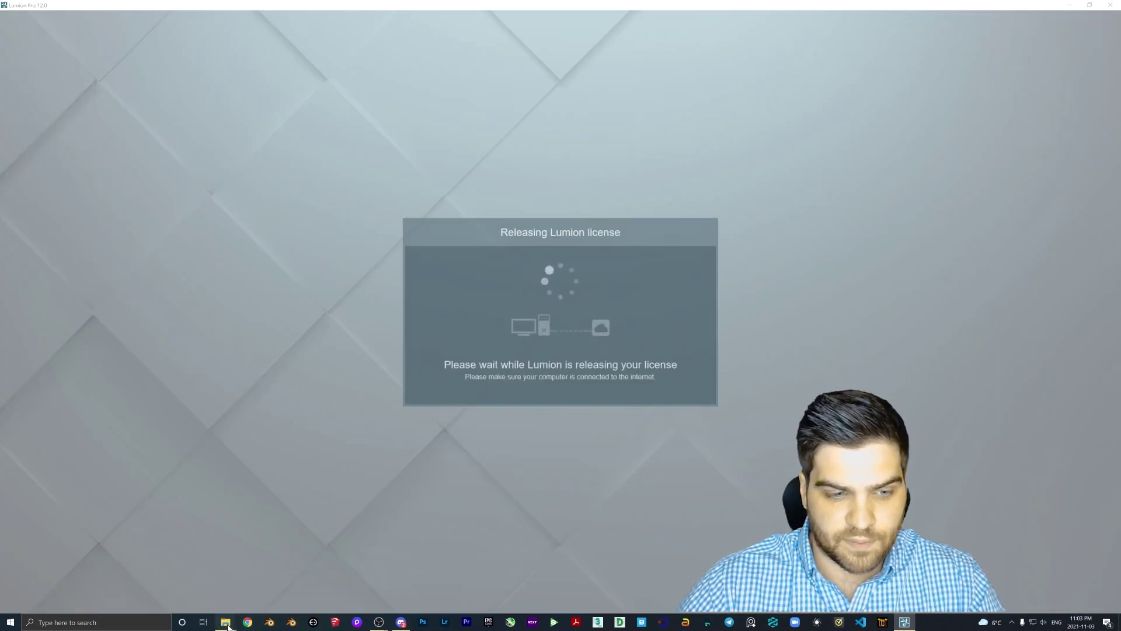
- In File Explorer, go up to Documents\Lumion 12.0 in one window and ArchitectEdition\Project in the other
left_click(228, 626)
left_click(227, 624)
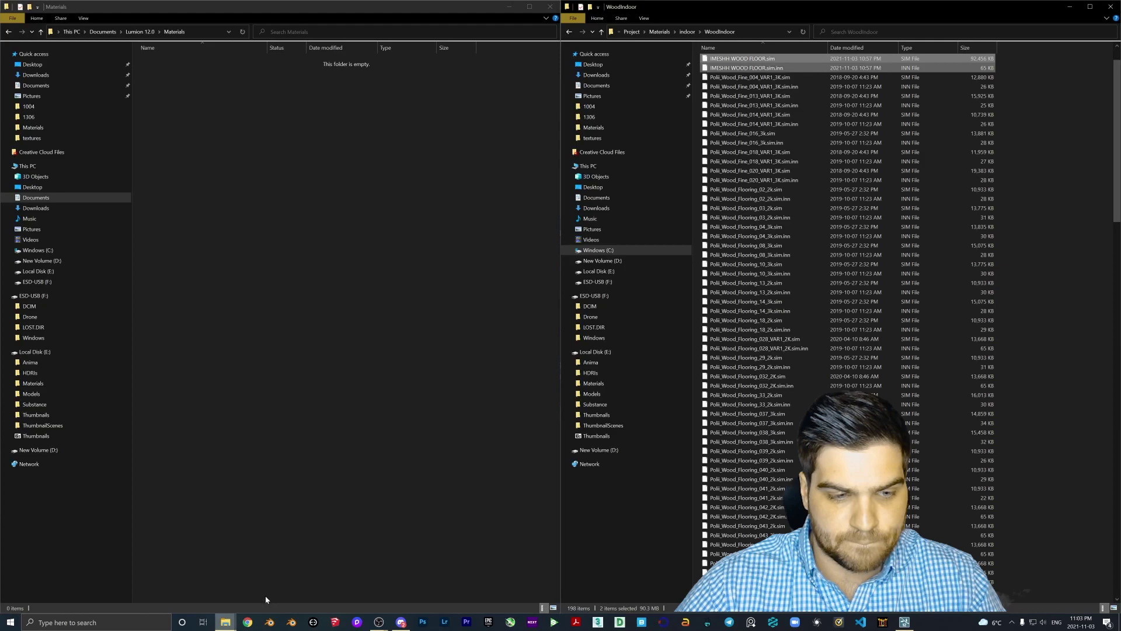
left_click(148, 35)
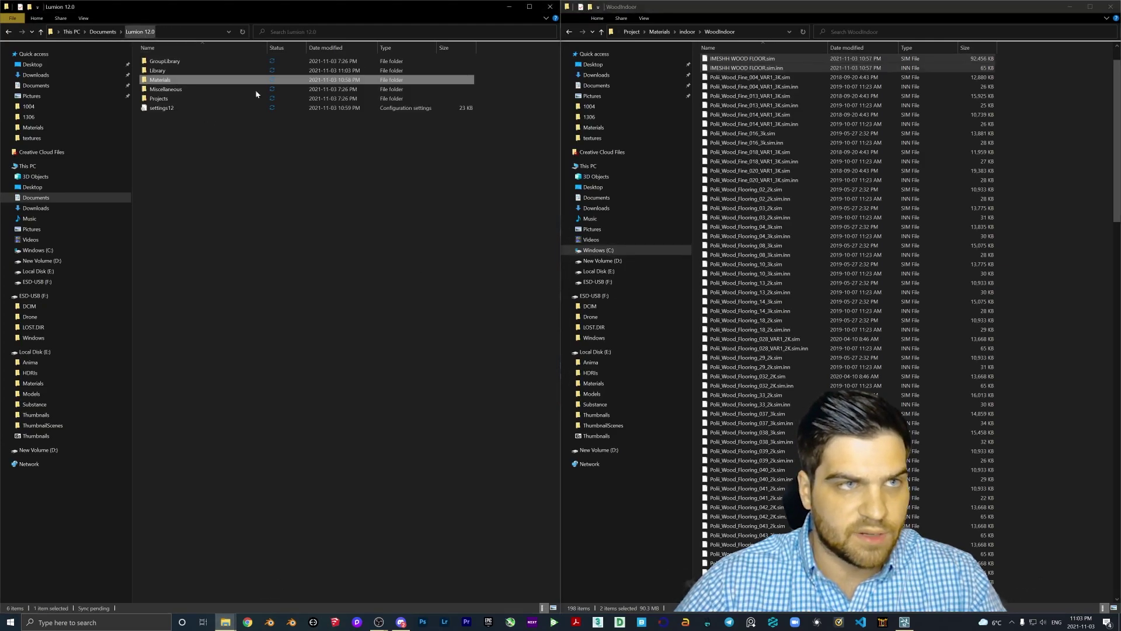
left_click(687, 32)
left_click(691, 33)
left_click(680, 33)
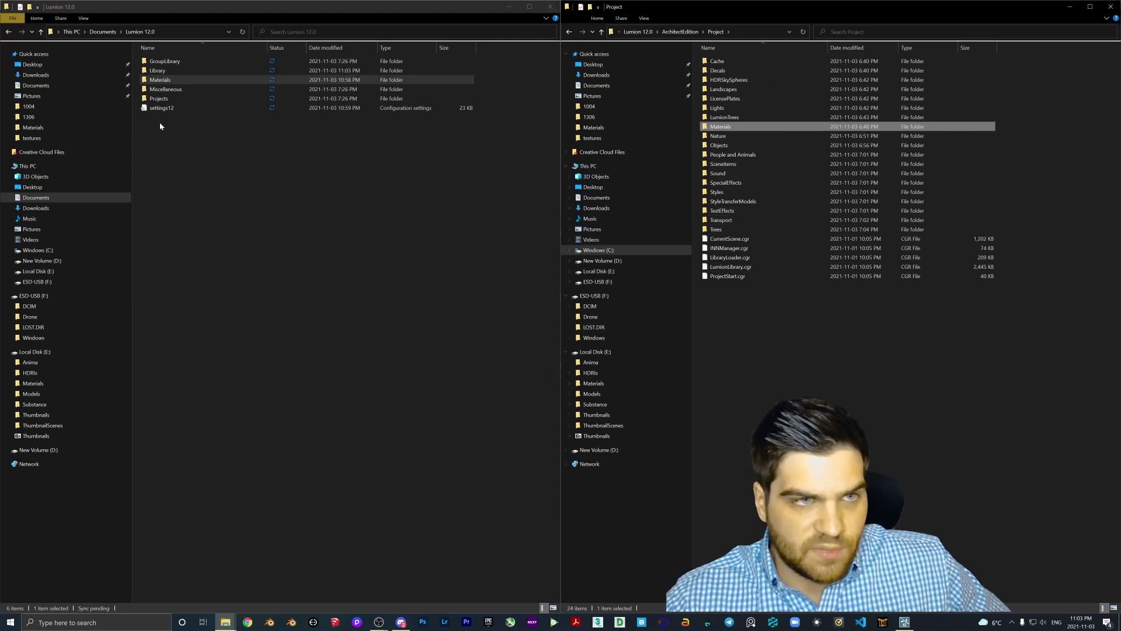
- Look through the Projects folder in Documents\Lumion 12.0 and open its Library folder containing the wicker chair files
double_click(158, 98)
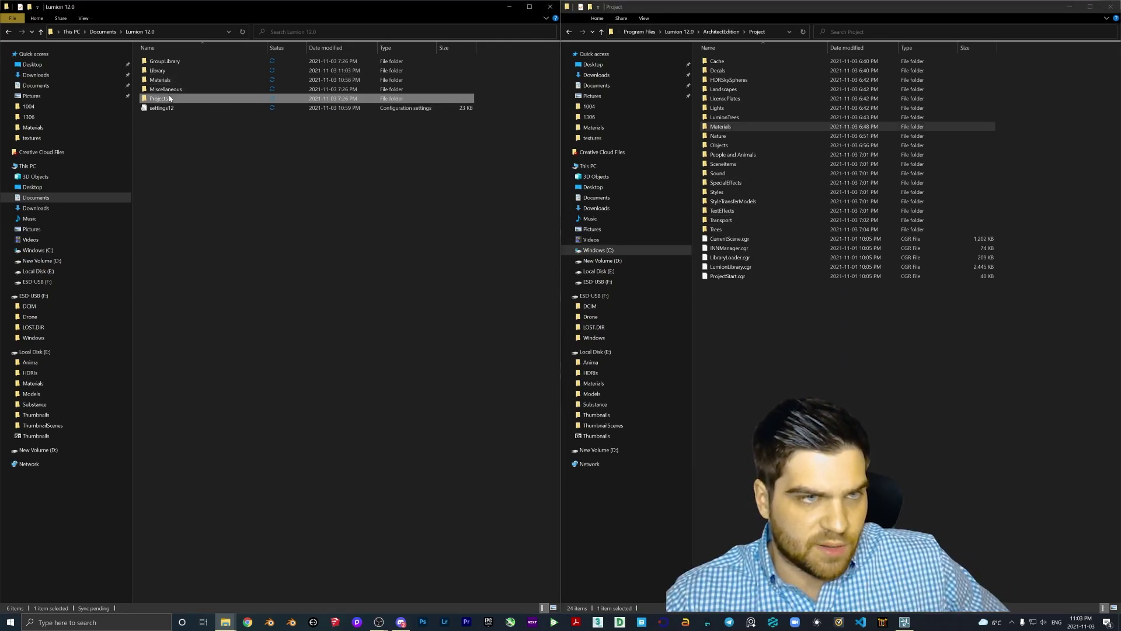
left_click(139, 31)
double_click(178, 70)
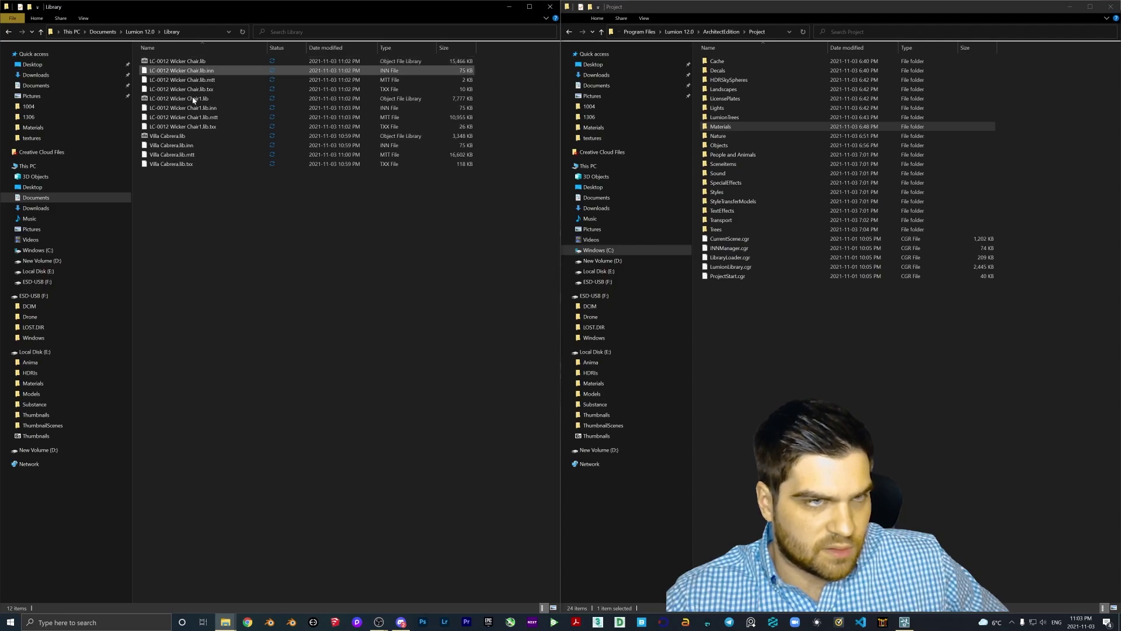
left_click(143, 31)
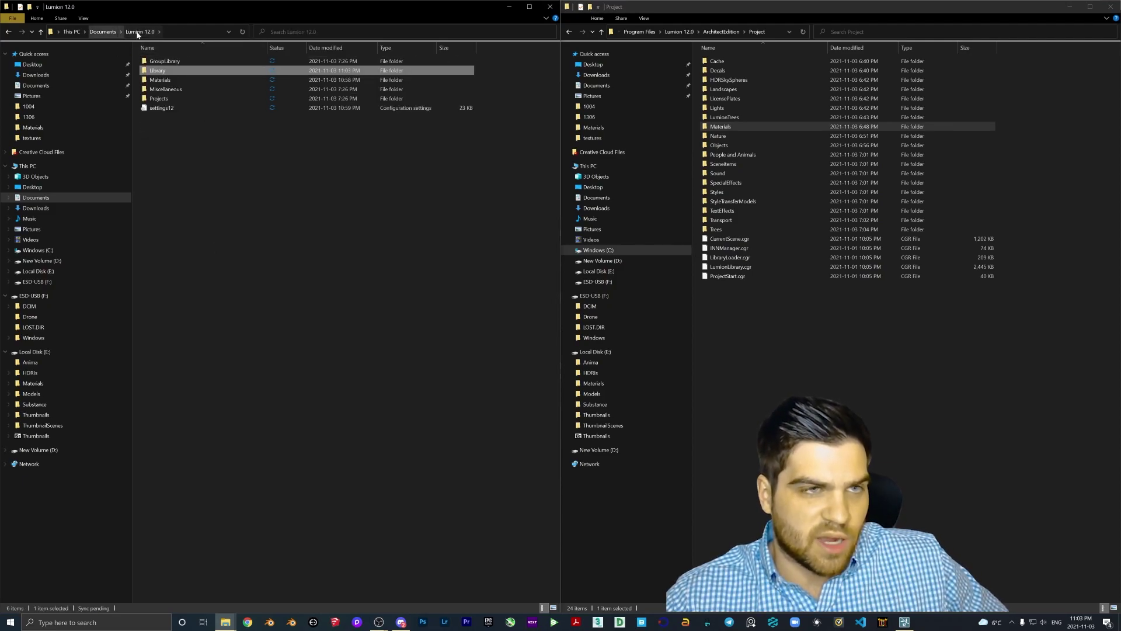
double_click(165, 70)
left_click_drag(195, 230, 172, 220)
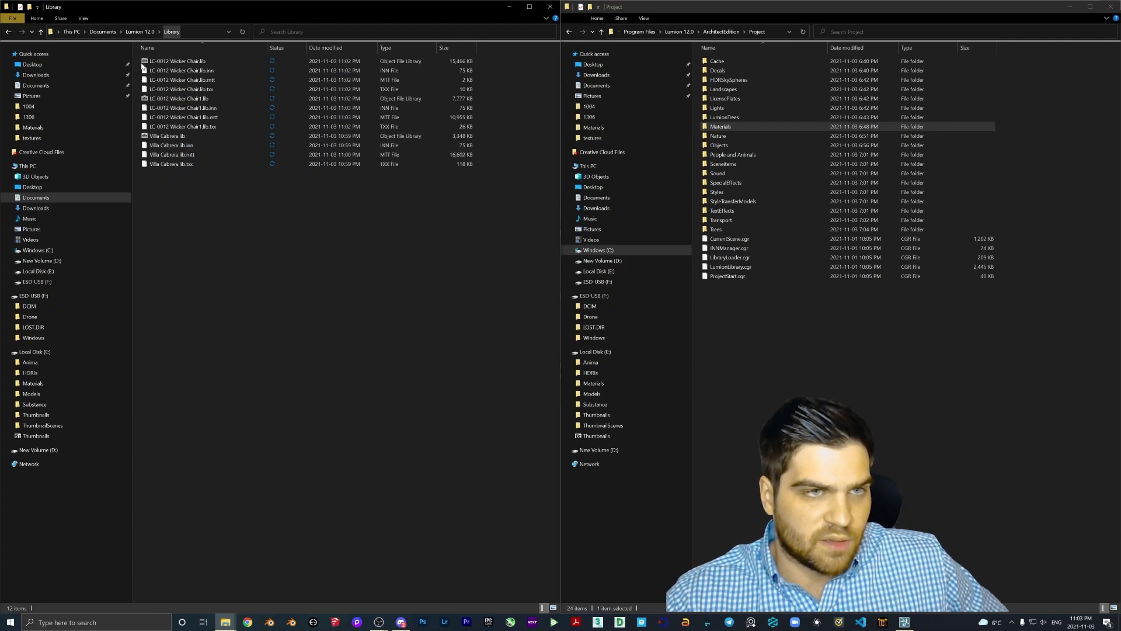
- Delete the four older LC-0012 Wicker Chair files, without the 1 suffix, from the Library folder
left_click_drag(497, 60, 421, 93)
key("Delete")
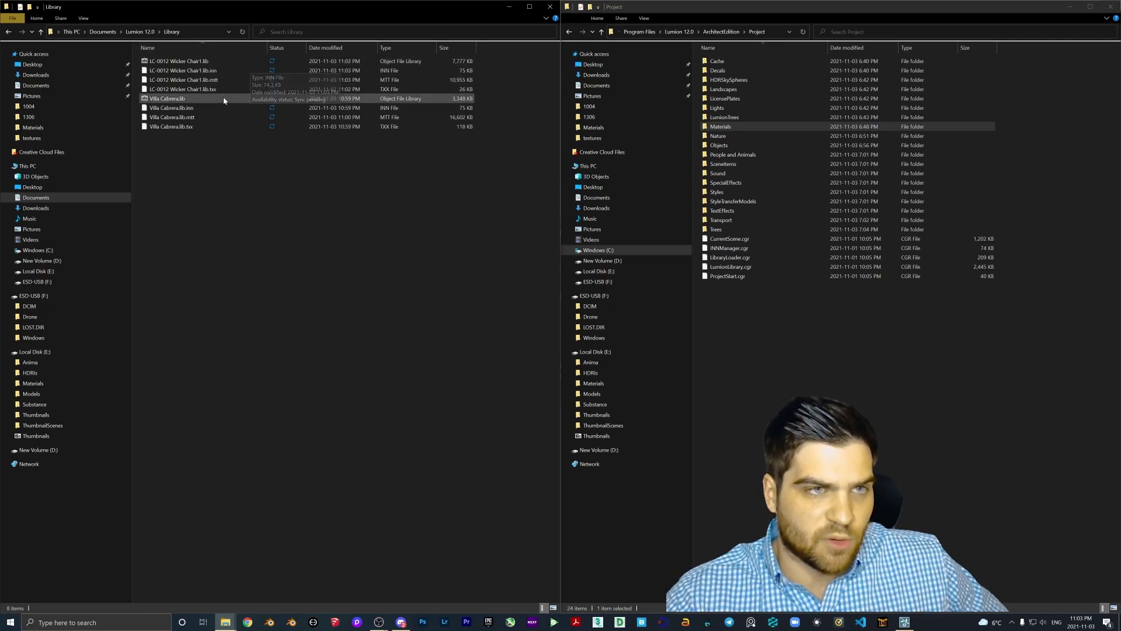
- Create a personal folder inside Library and move the four LC-0012 Wicker Chair1 files into it
left_click_drag(136, 92, 153, 58)
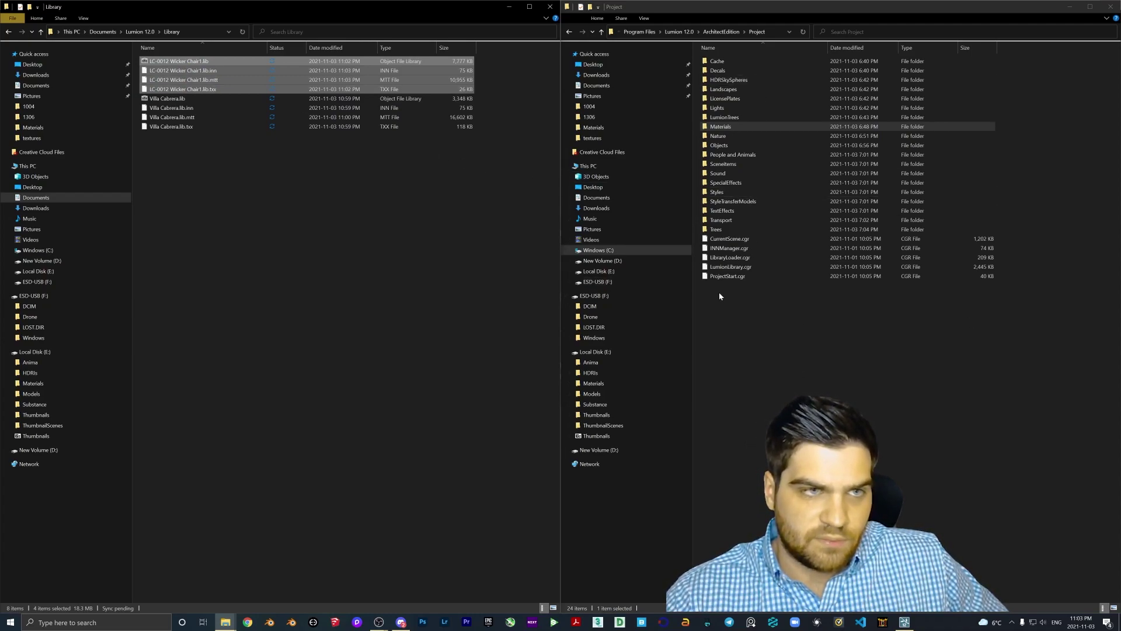
right_click(212, 213)
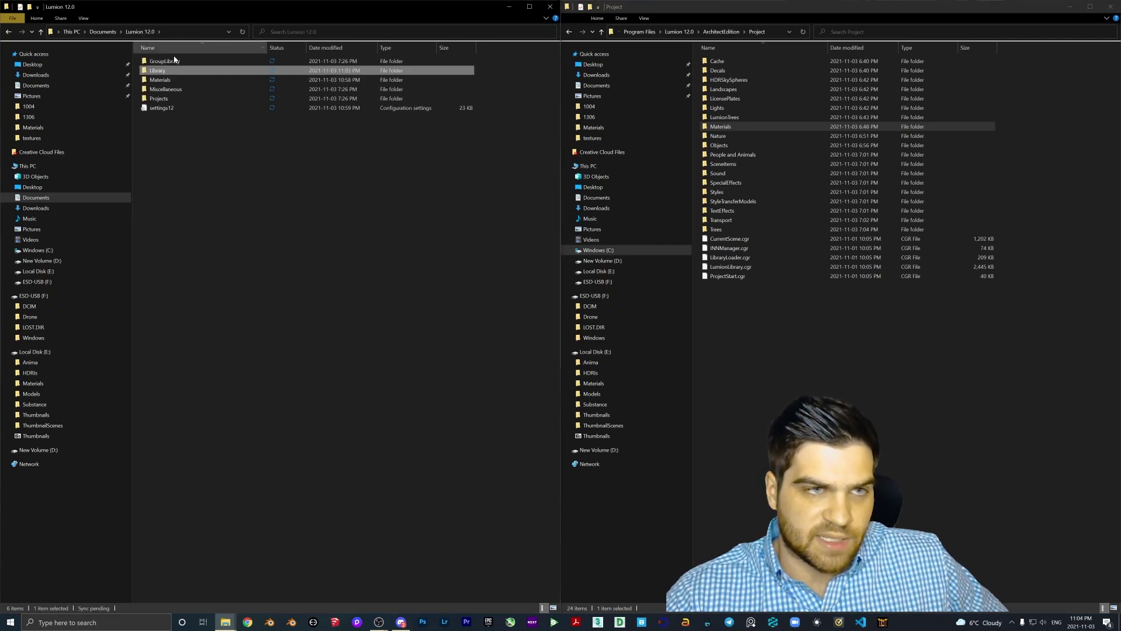
right_click(271, 188)
mouse_move(319, 305)
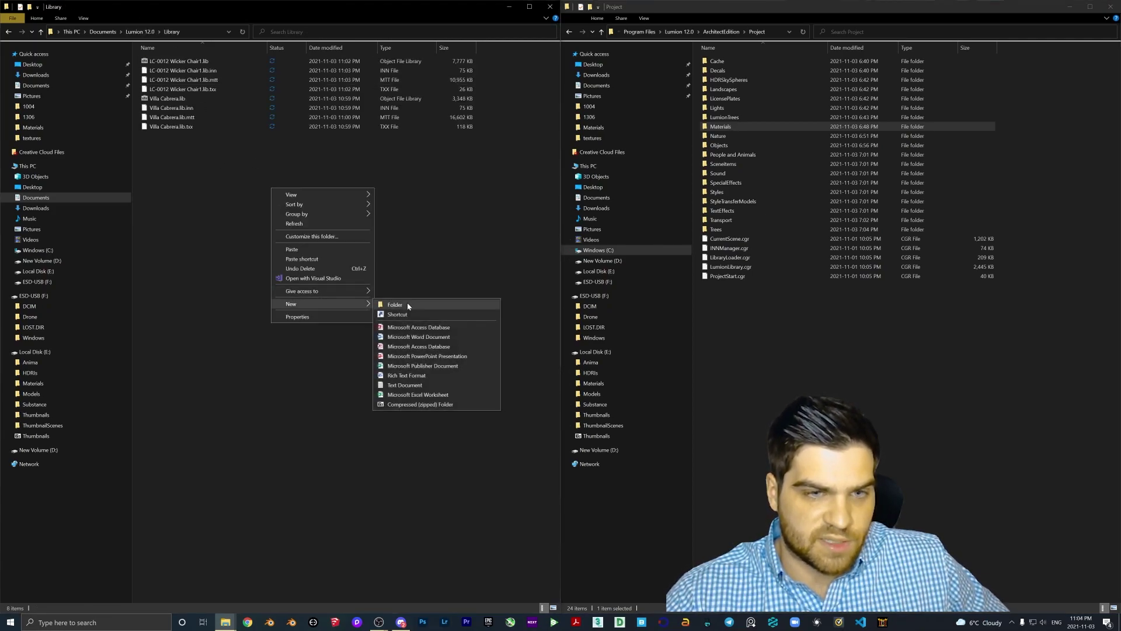
left_click(403, 304)
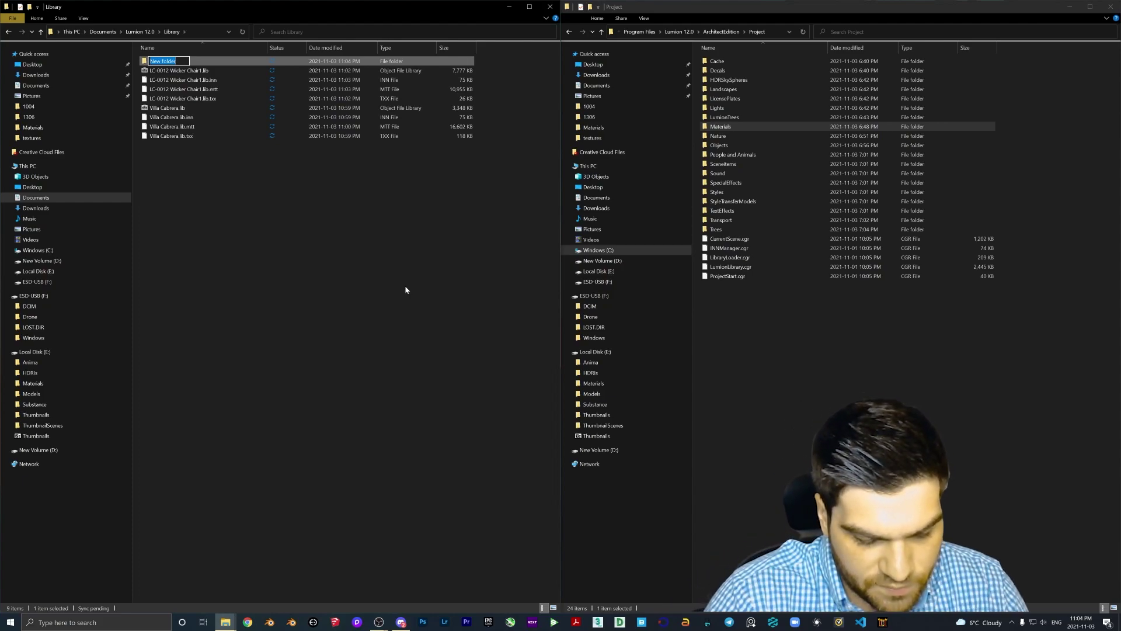
key("Return")
mouse_move(135, 69)
left_mouse_down()
mouse_move(181, 99)
mouse_move(157, 62)
left_mouse_up()
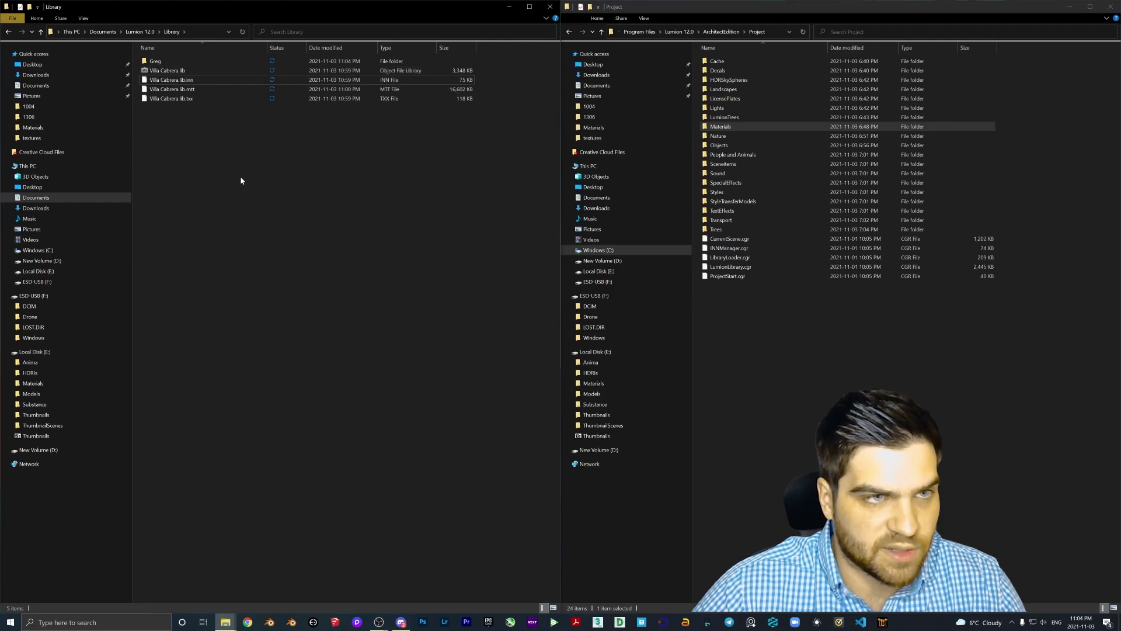
- Relaunch Lumion 12.0 from the Windows search
left_click(137, 622)
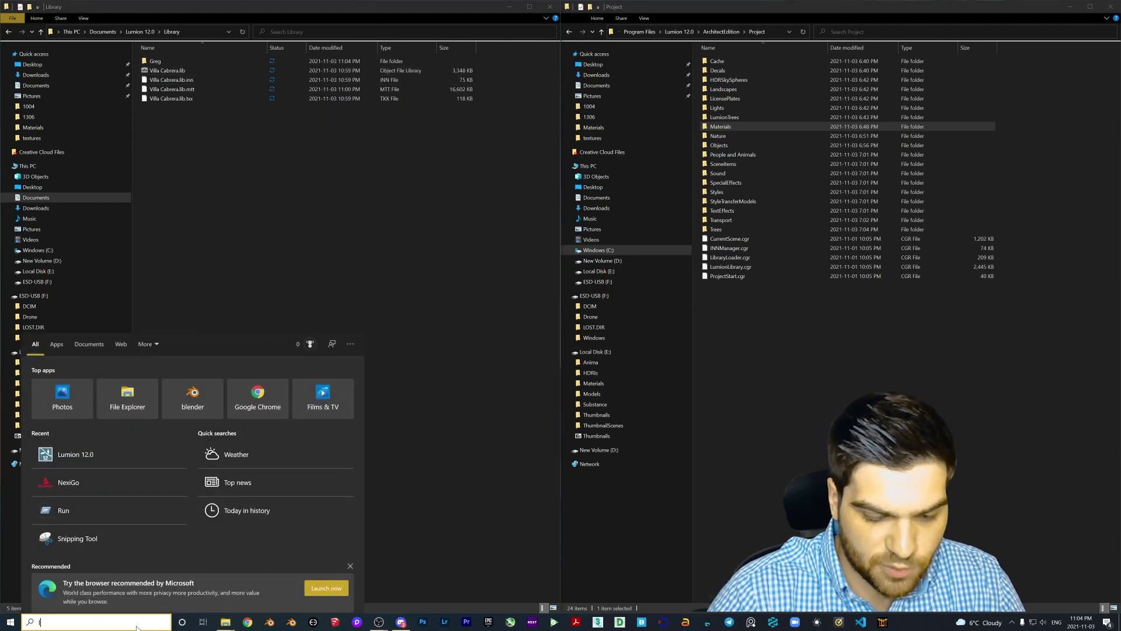
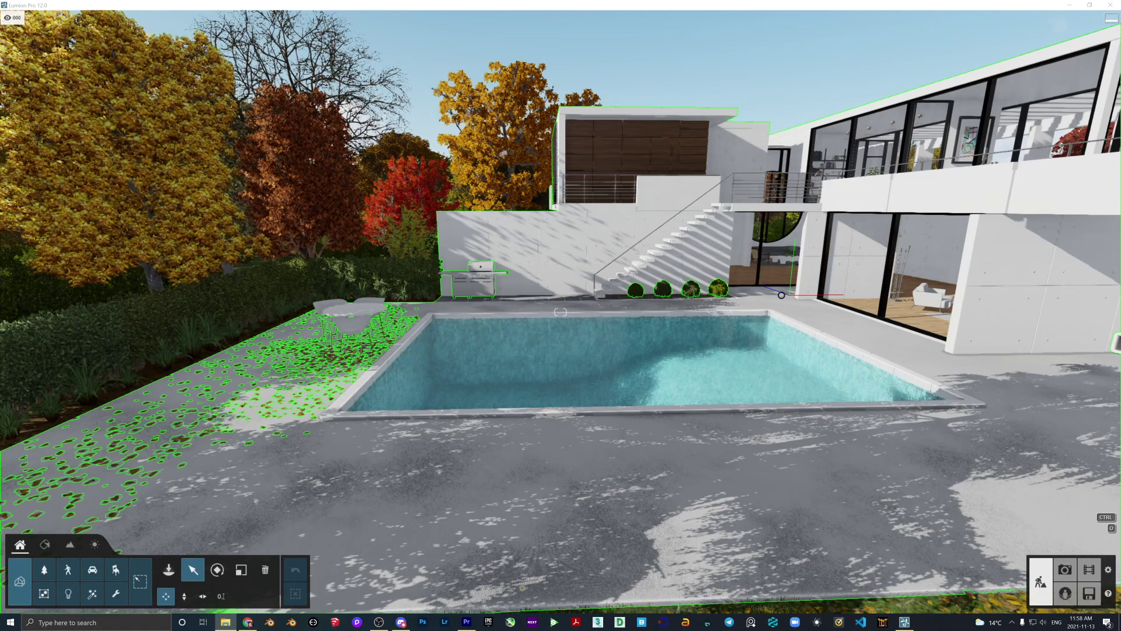
- Switch to File Explorer, examine the personal folder and its Chair subfolder inside Library, and return to Lumion
left_click(226, 621)
left_click_drag(450, 134, 283, 74)
double_click(282, 183)
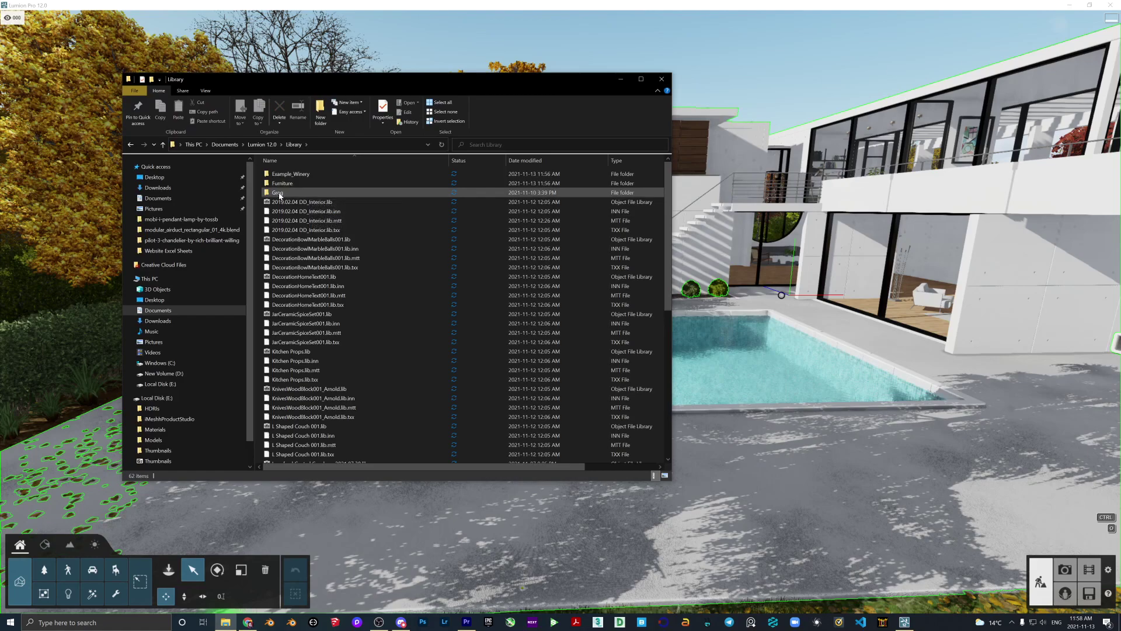
double_click(279, 193)
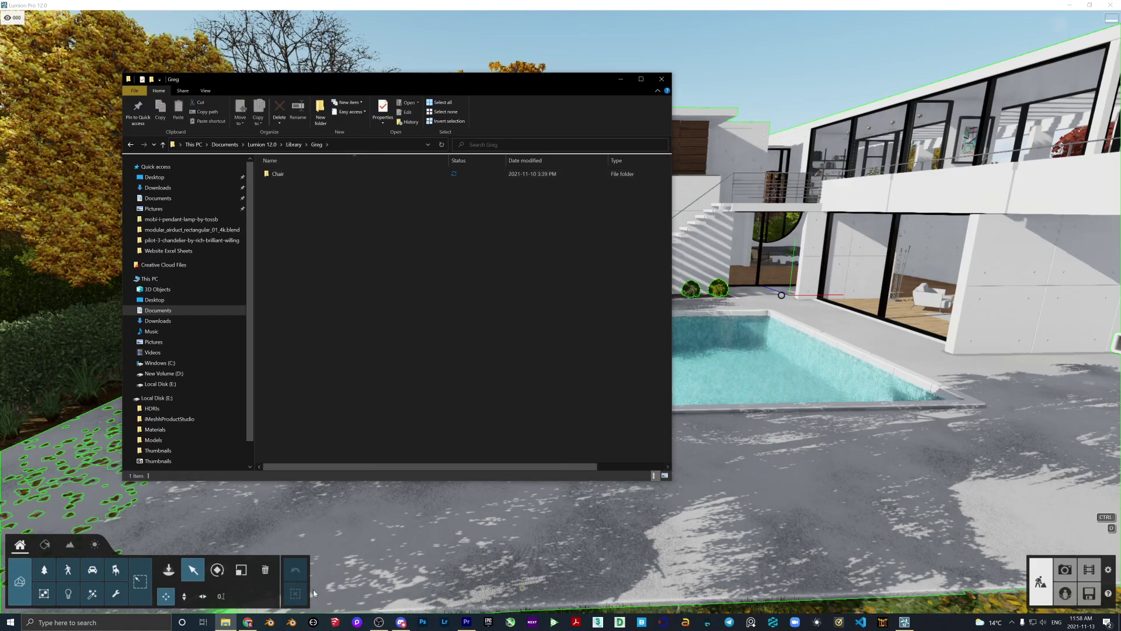
double_click(279, 173)
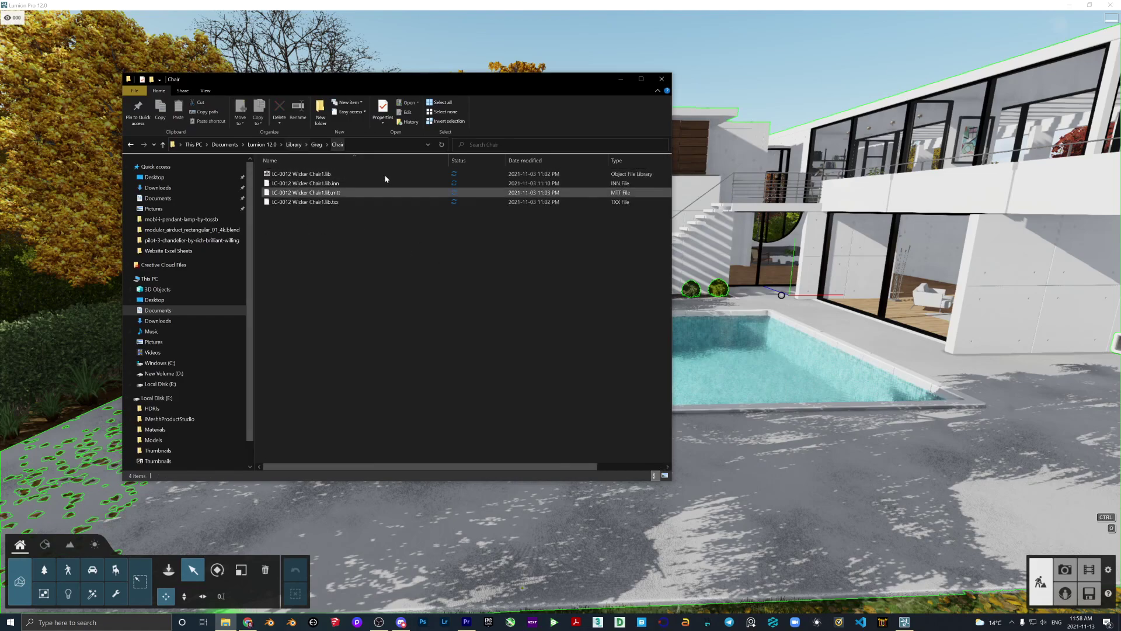
left_click(304, 143)
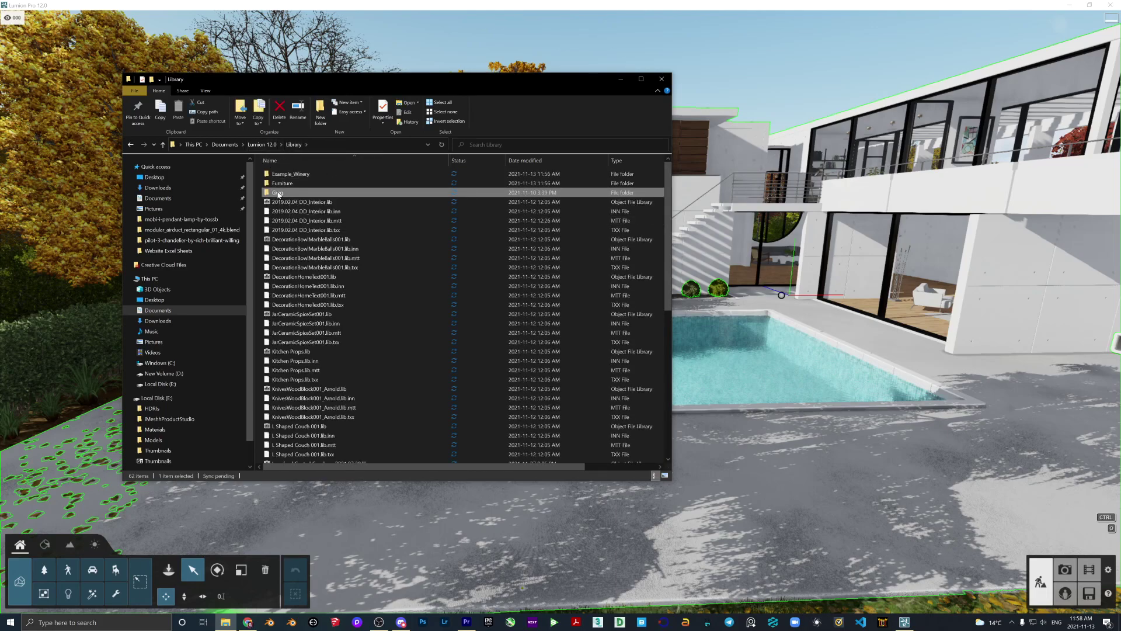
double_click(287, 174)
double_click(297, 175)
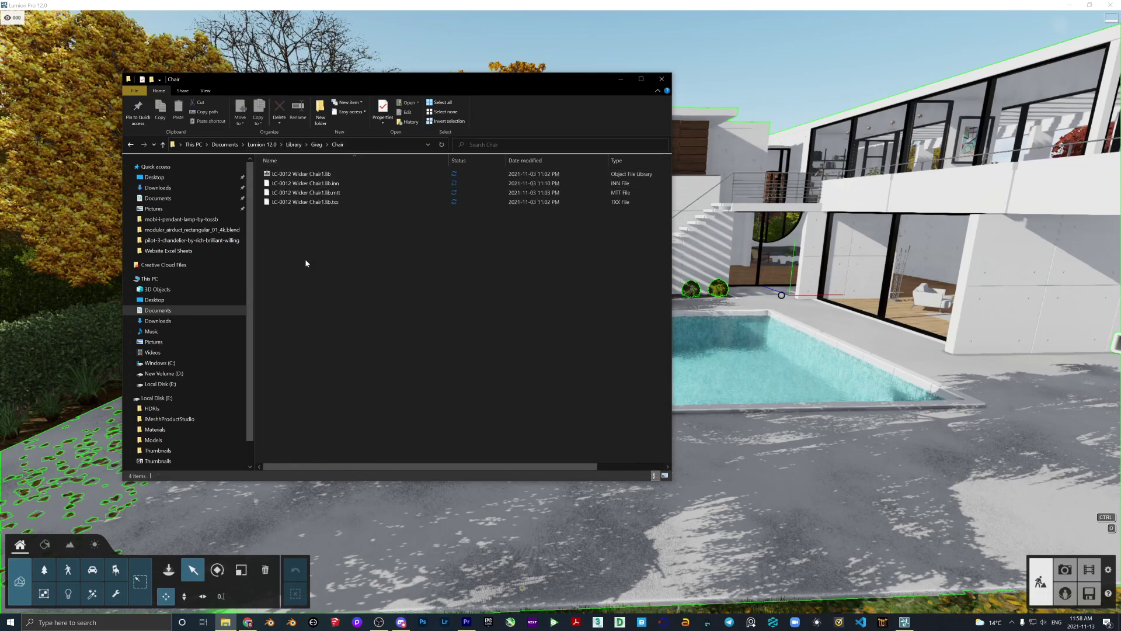
left_click(621, 79)
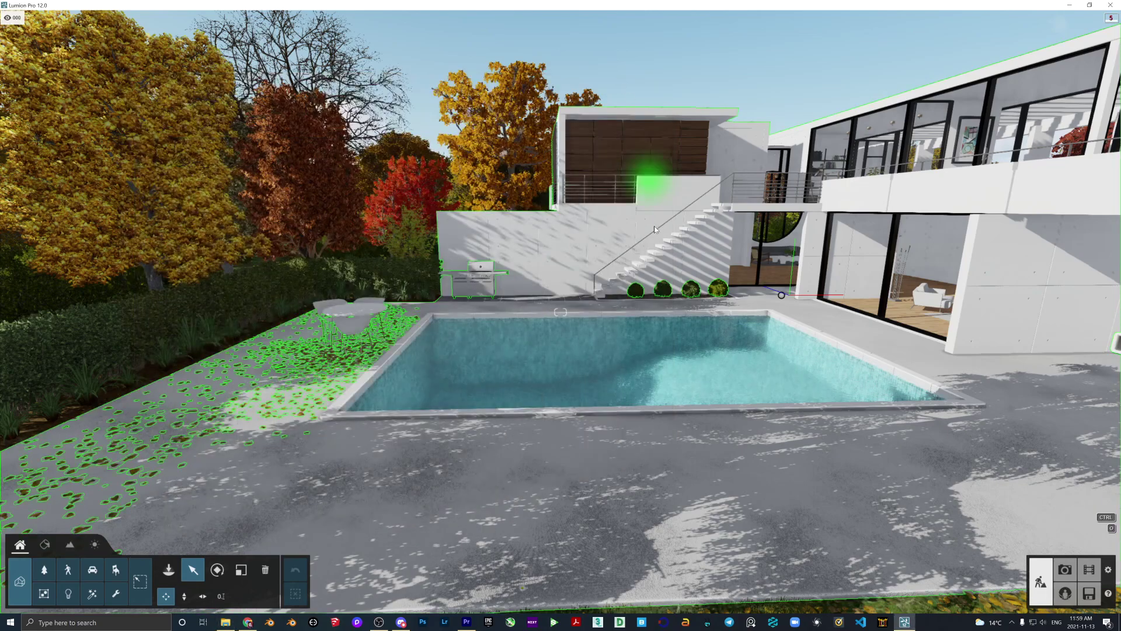
- Place the imported model LC-0012 Wicker Chair1 from the personal folder's Chair subfolder on the pavement in front of the pool
right_click_drag(603, 303, 605, 304)
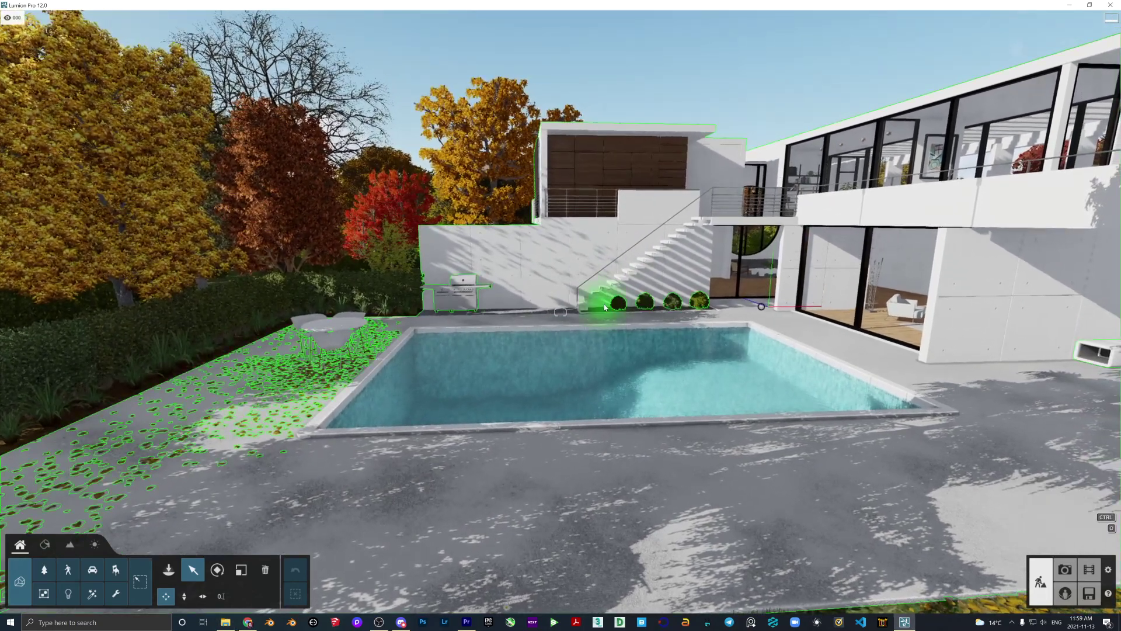
right_click_drag(582, 354, 583, 363)
key("w")
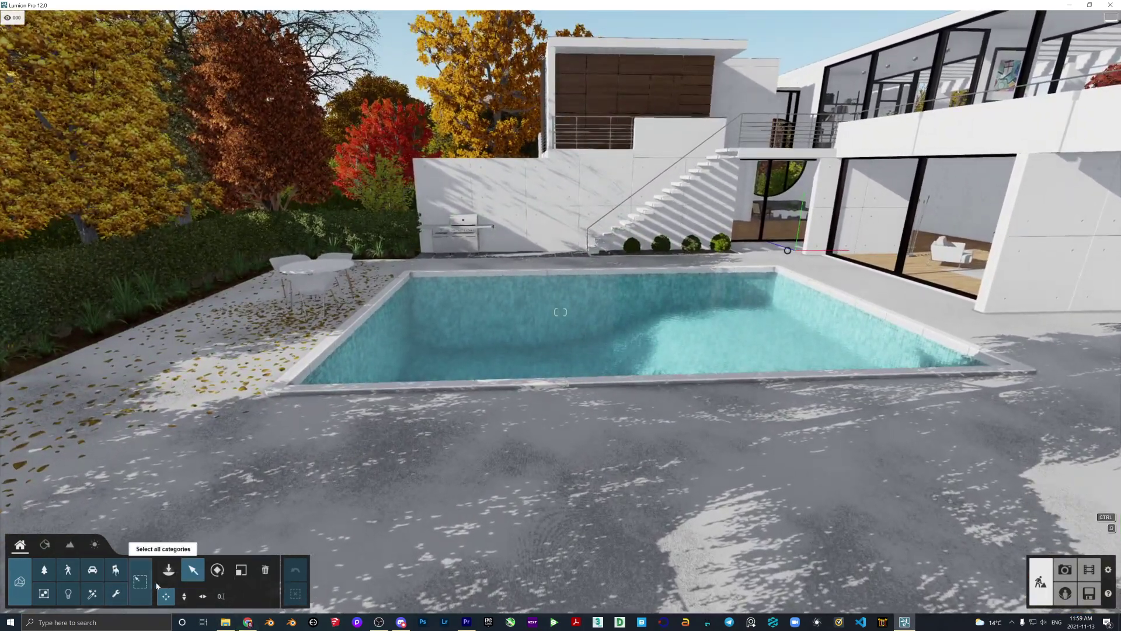
left_click(167, 574)
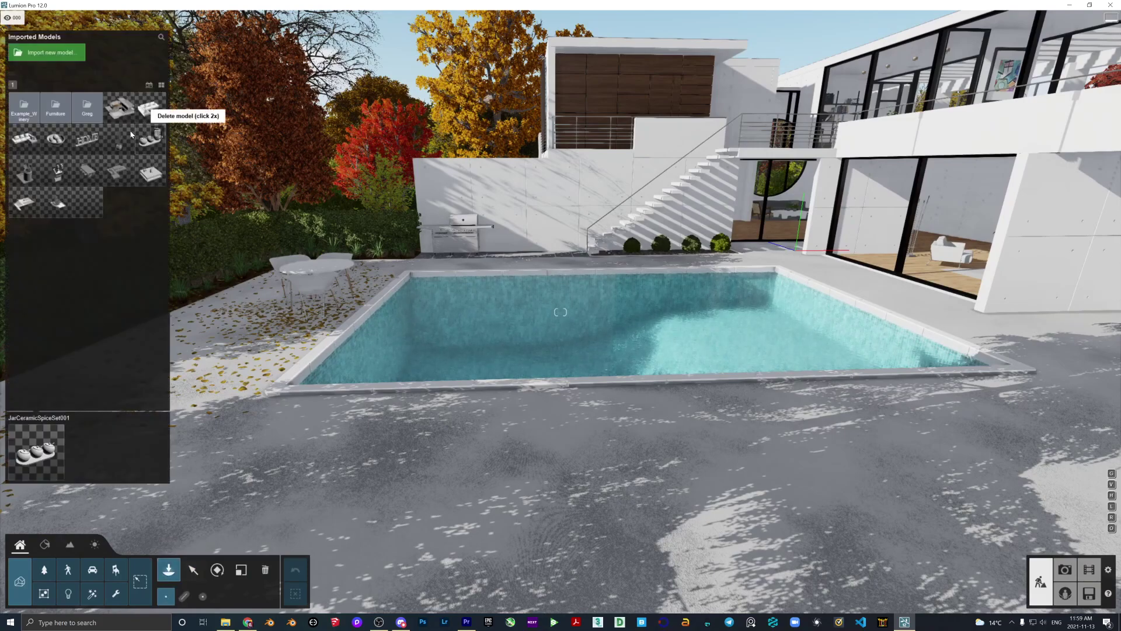
left_click(89, 114)
left_click(55, 117)
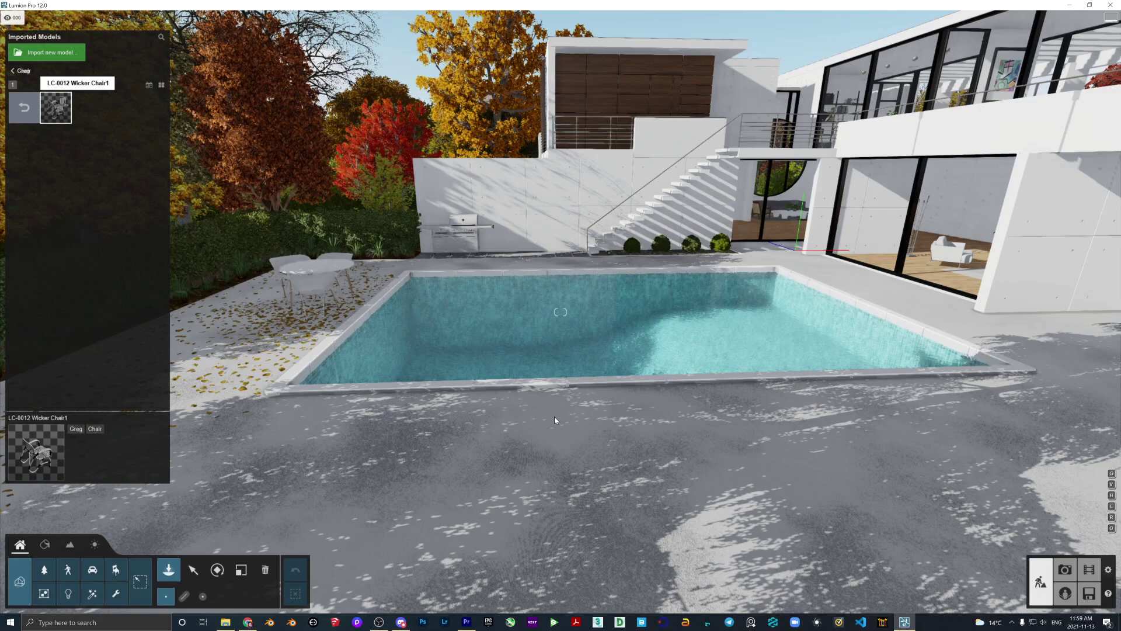
left_click(579, 430)
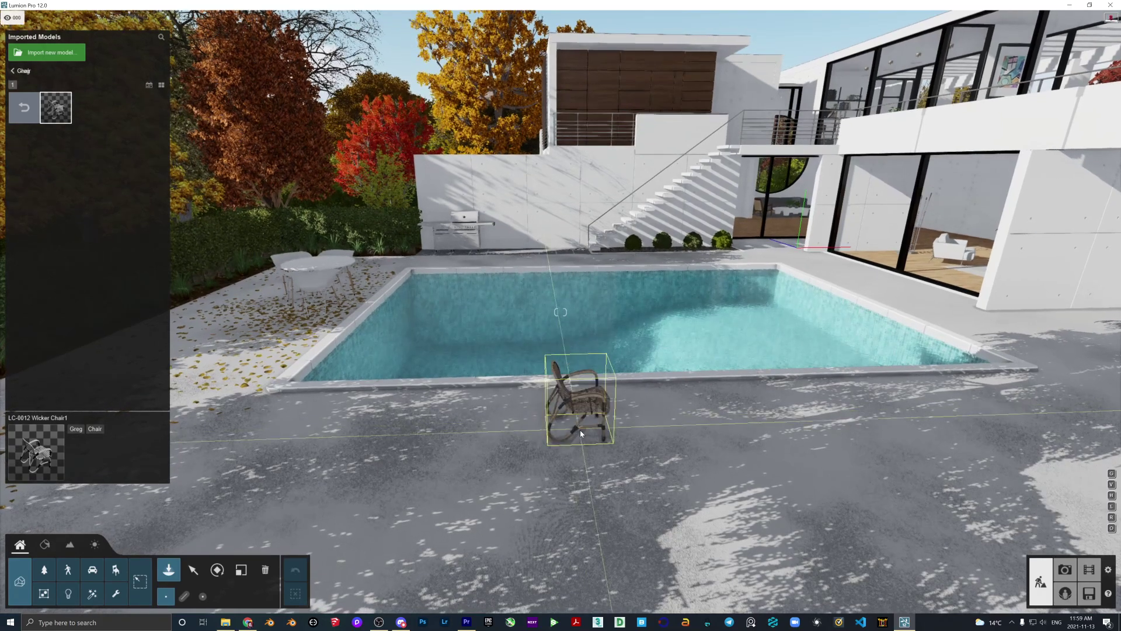
- Rotate the placed wicker chair on the pool deck and select it
key("r")
mouse_move(577, 464)
left_mouse_down()
mouse_move(643, 470)
mouse_move(583, 450)
left_mouse_up()
key("a")
right_click_drag(515, 485, 491, 487)
key("w")
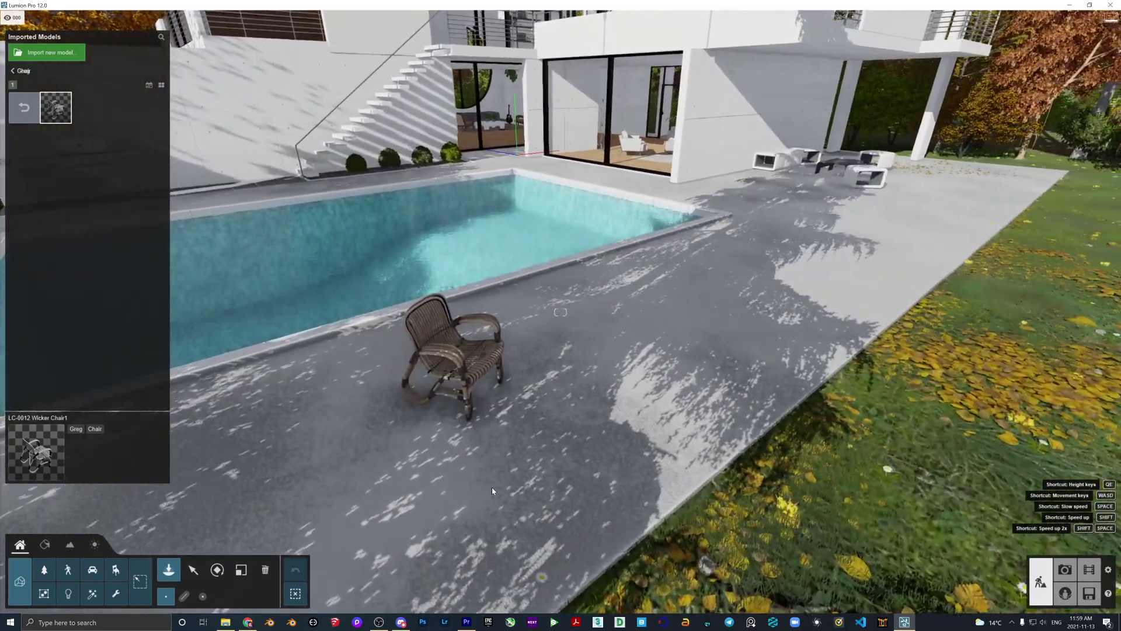
left_click(193, 569)
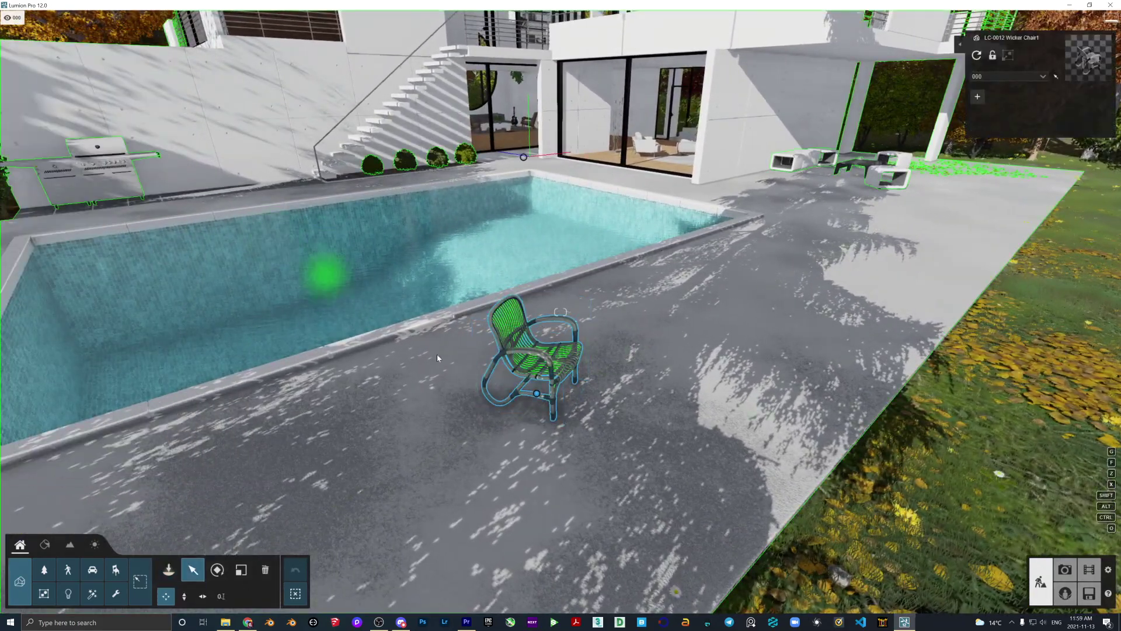
left_click(528, 367)
- Look through the personal folder and its Chair subfolder in the imported models, then list all imported models through the search
left_click(177, 576)
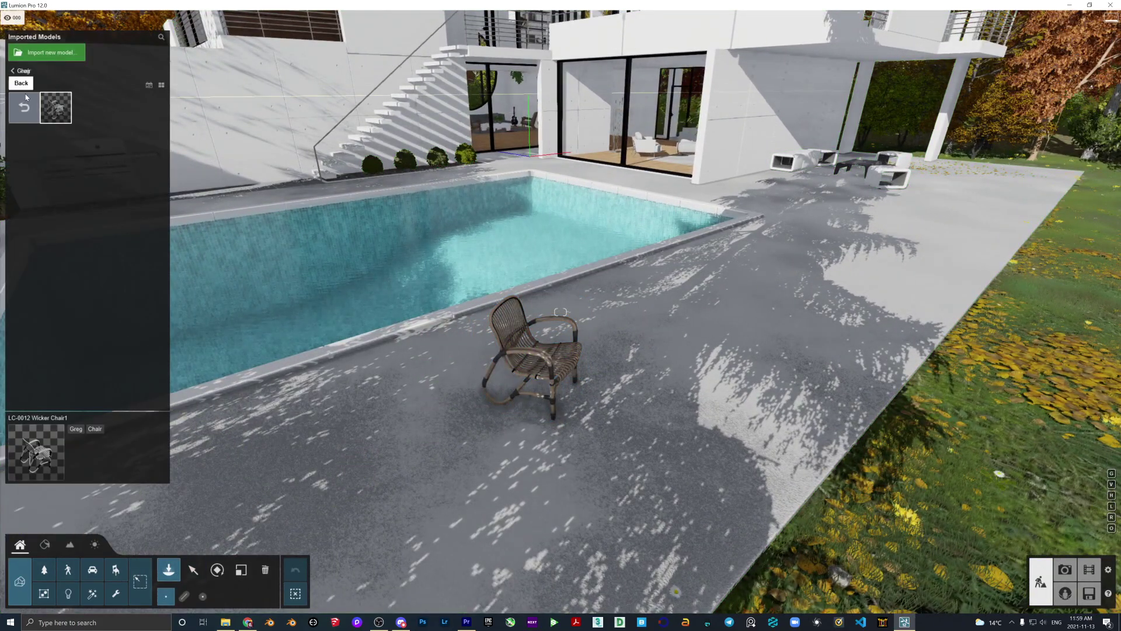
left_click(87, 108)
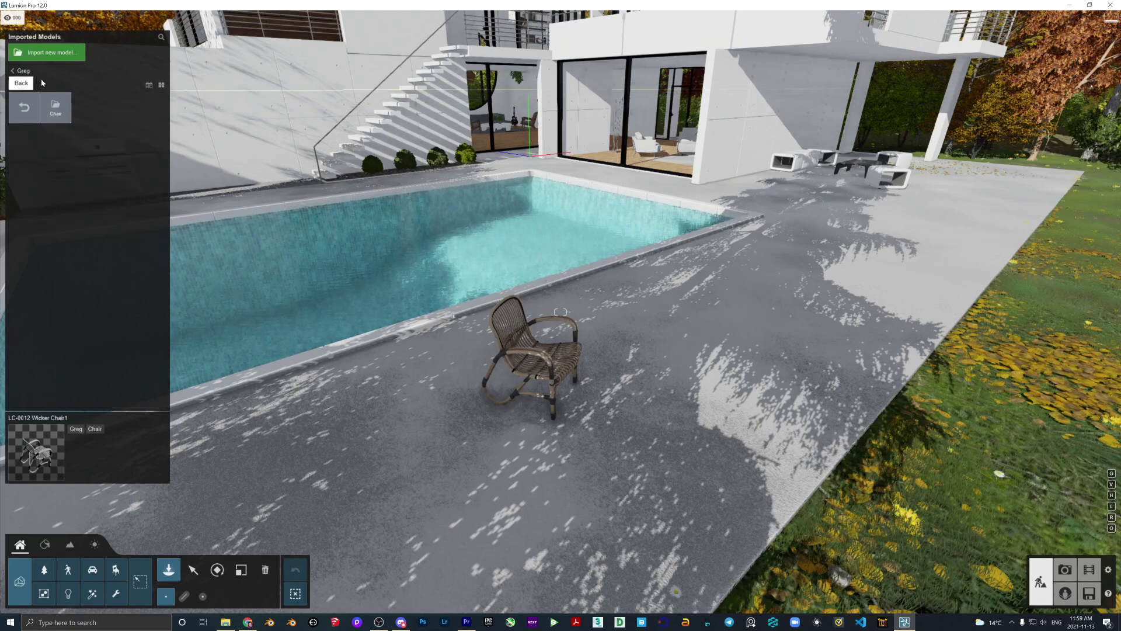
left_click(59, 114)
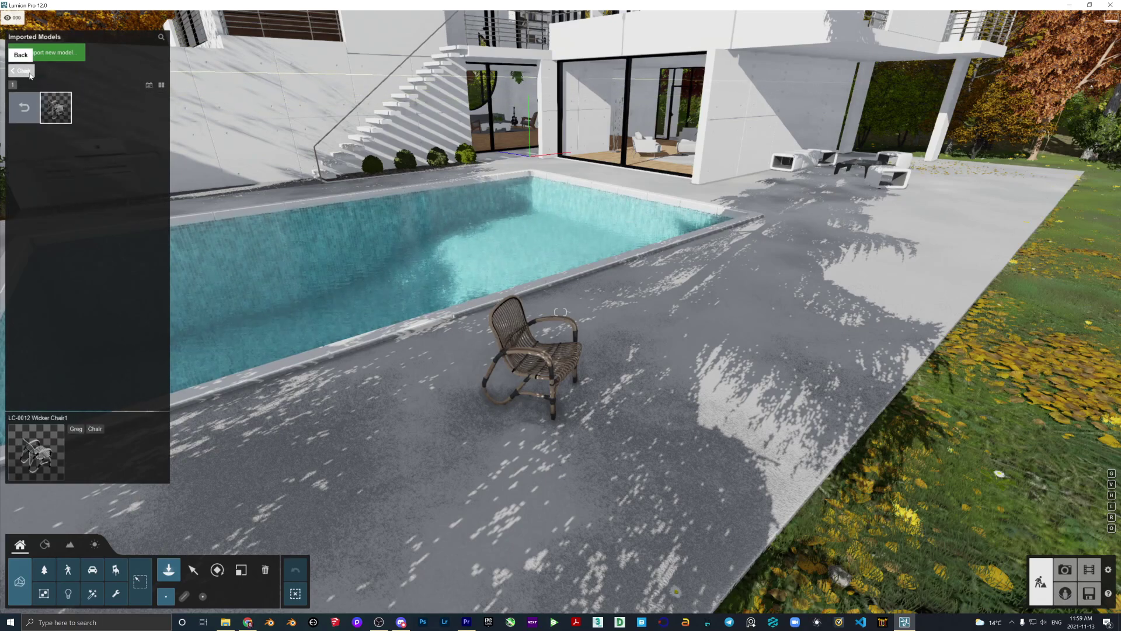
left_click(23, 71)
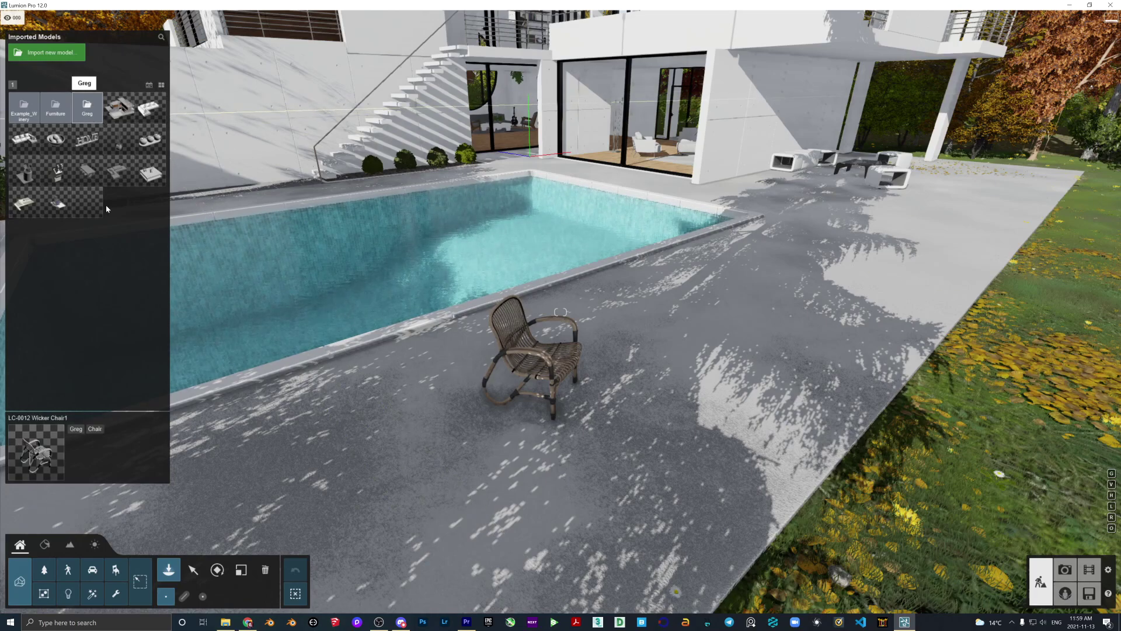
key("ctrl+f")
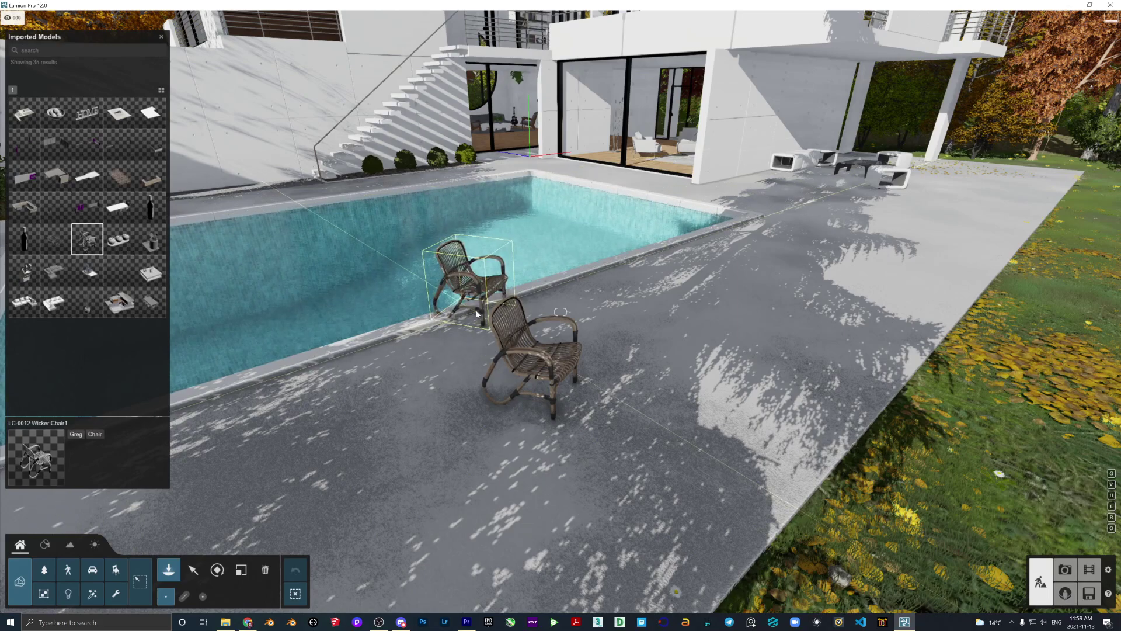
- Try placing another LC-0012 Wicker Chair1 beside the first one on the pool deck, then return to selection mode
left_click(549, 321)
key("d")
right_click_drag(549, 322, 19, 101)
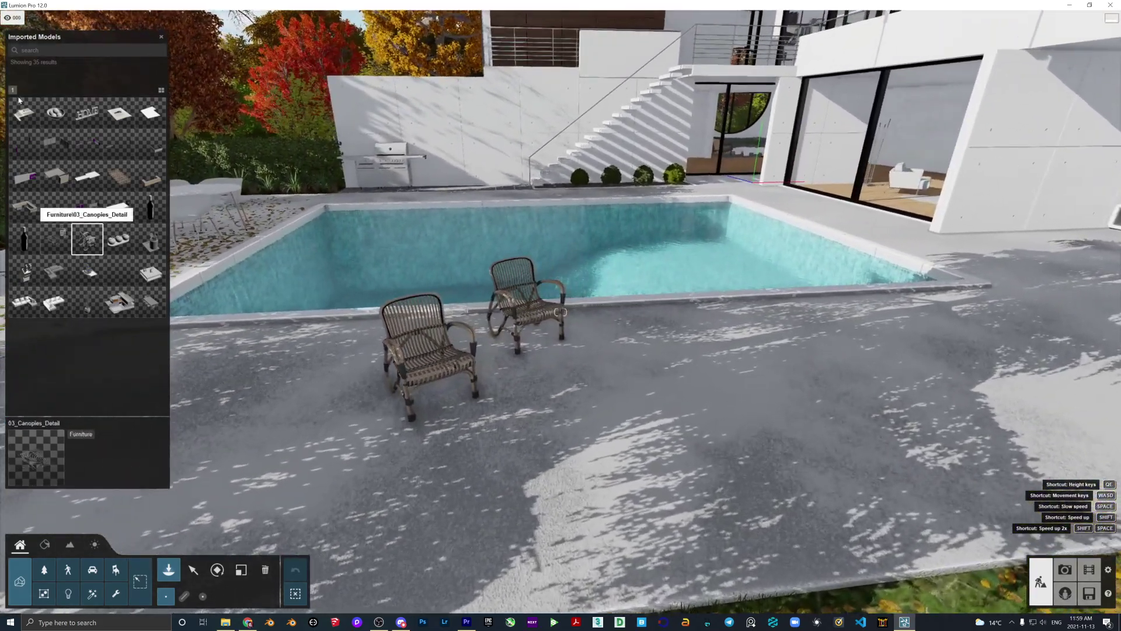
key("a")
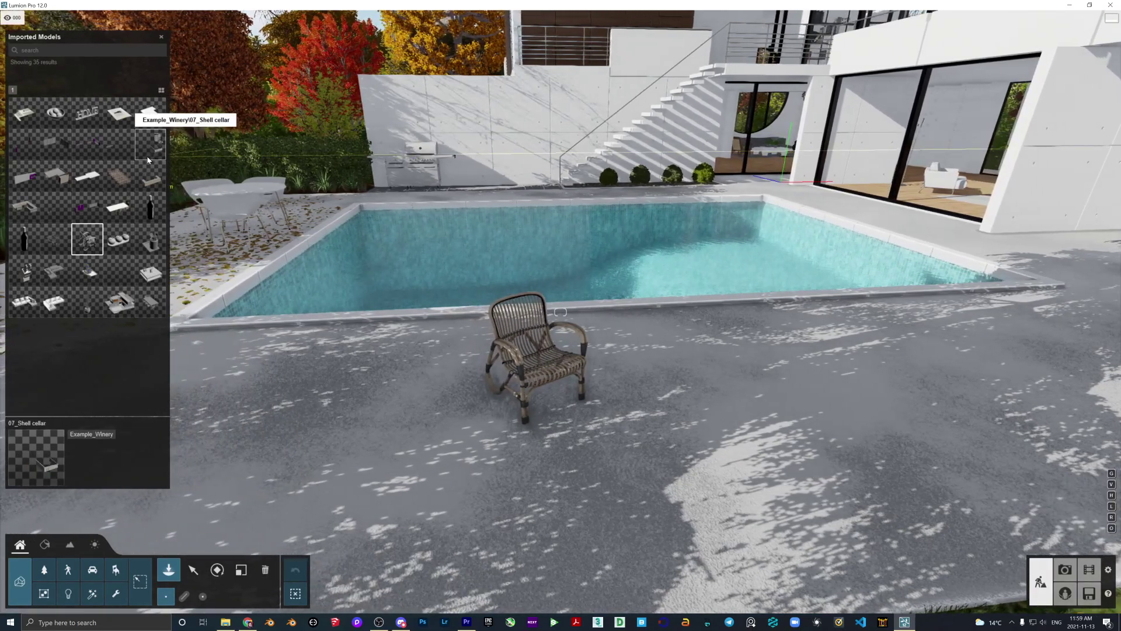
key("d")
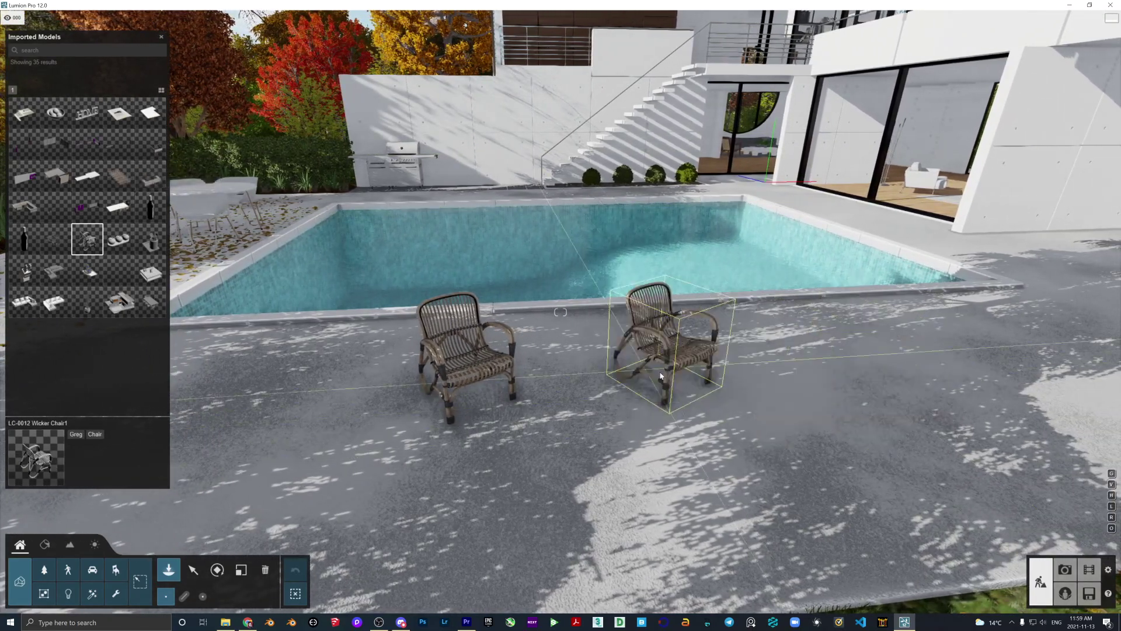
left_click(647, 375)
right_click_drag(646, 375, 475, 569)
key("a")
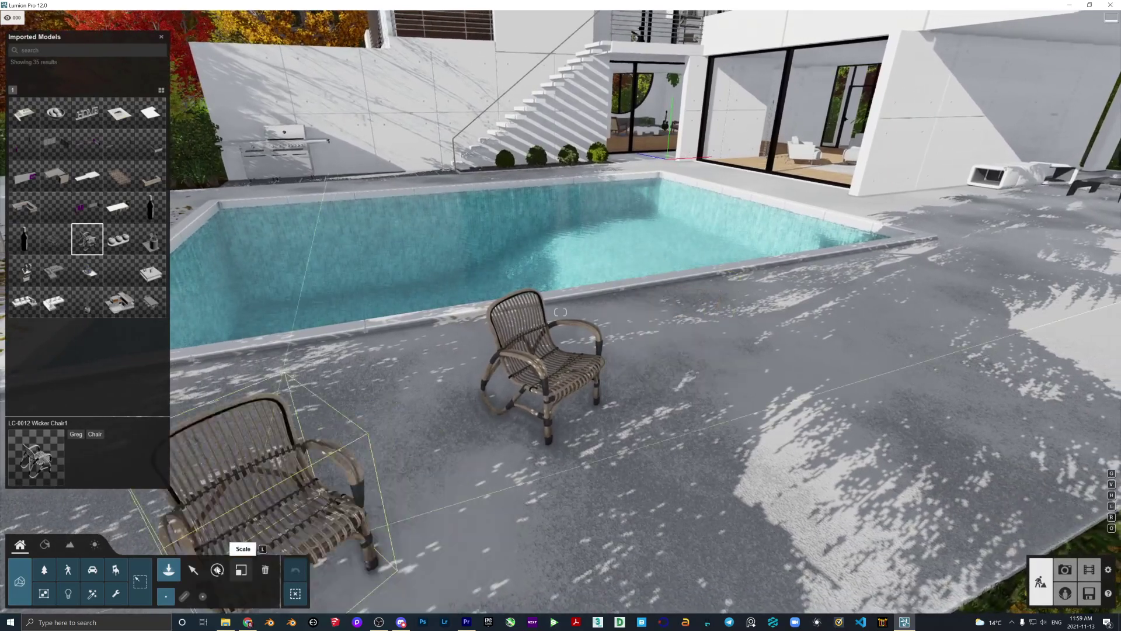
left_click(193, 569)
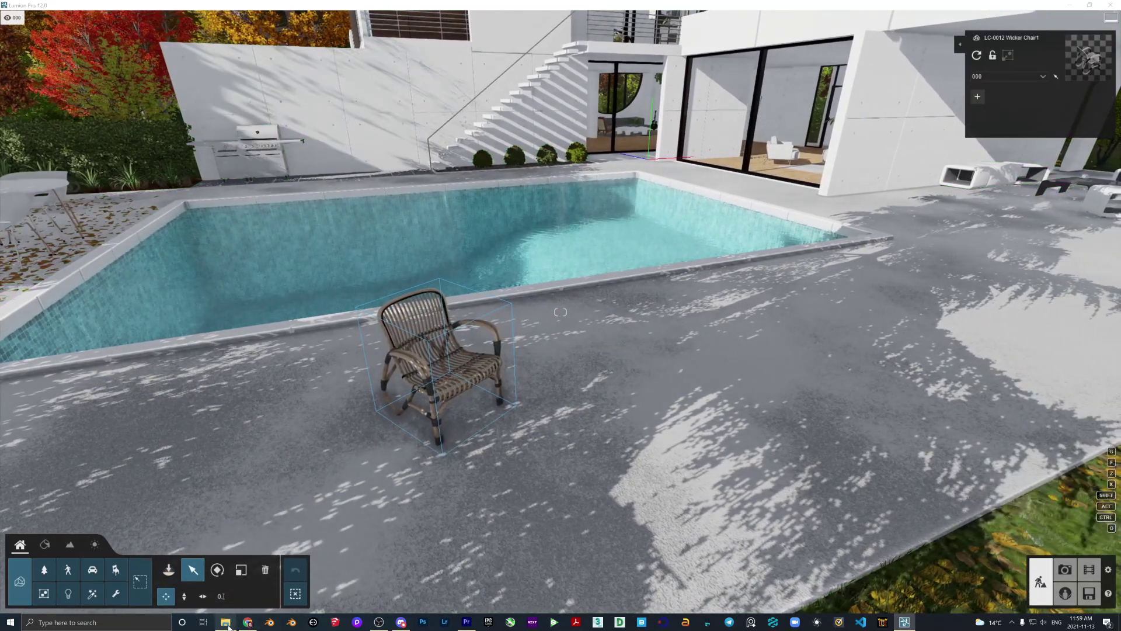
- Switch to File Explorer to examine the Library folder's subfolders and model files, then return to Lumion
left_click(225, 622)
left_click(315, 144)
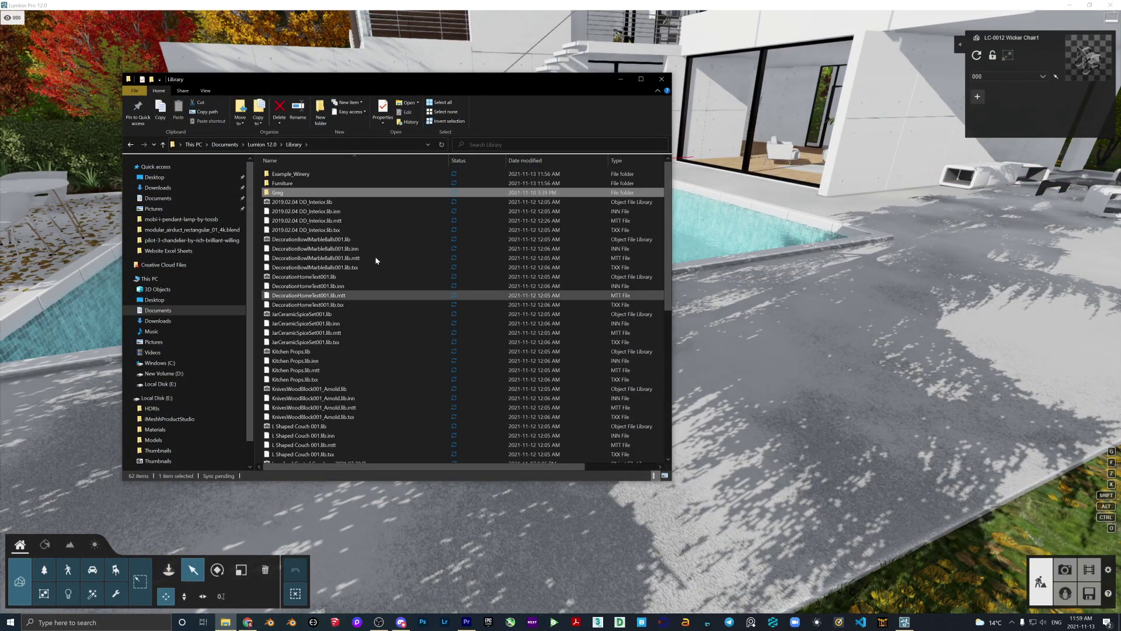
key("alt+Tab")
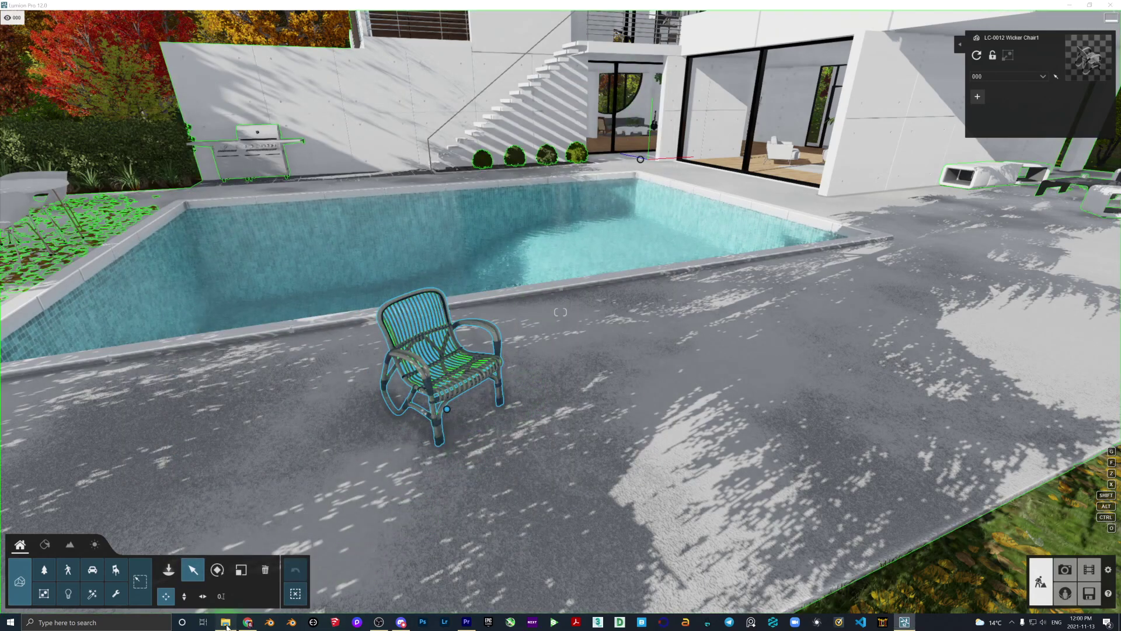
left_click(226, 623)
left_click(621, 79)
- Choose LC-0012 Wicker Chair1 from the list of all imported models for placement
key("w")
right_click_drag(453, 455, 418, 559)
left_click(168, 570)
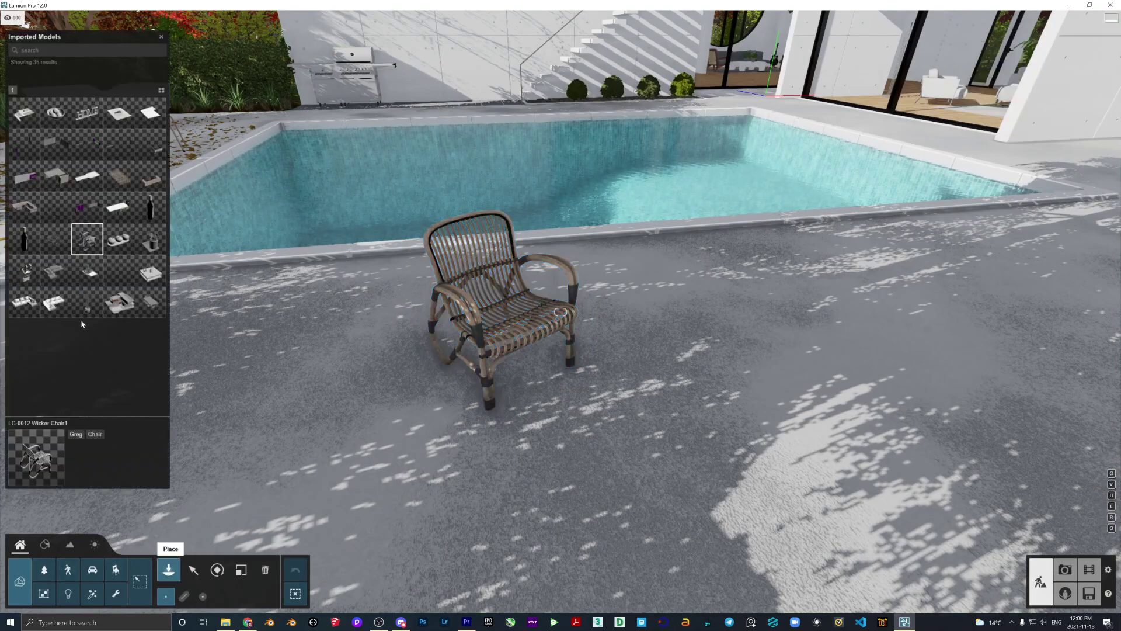
left_click(88, 250)
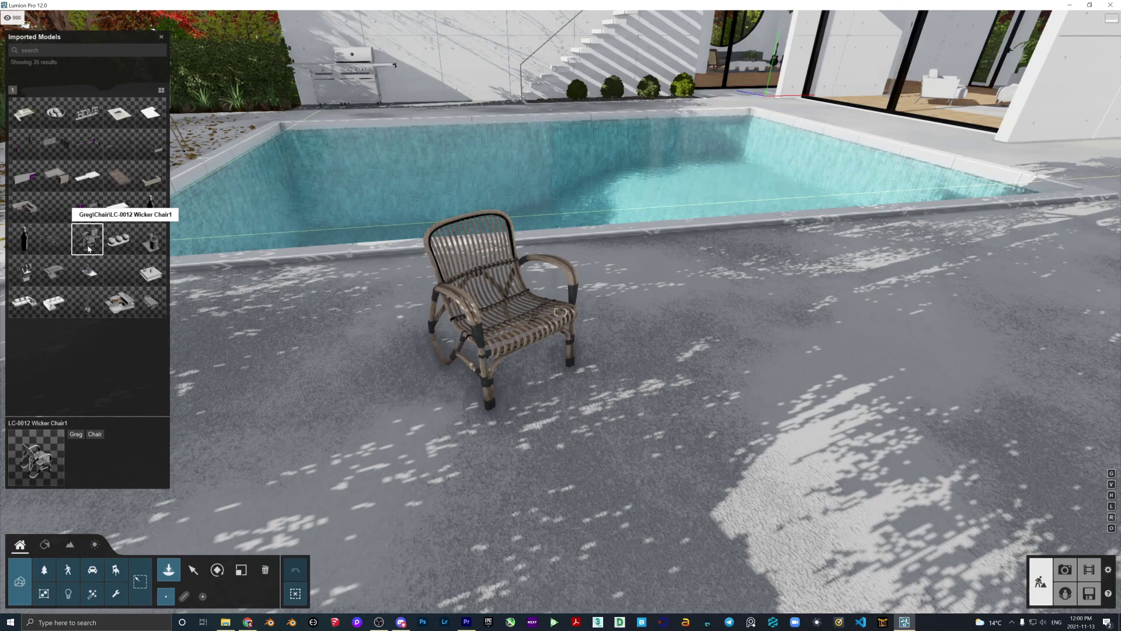
- Filter the imported models by the wicker chair's owner folder tag and its Chair tag, then preview the chair's placement on the deck
left_click(75, 435)
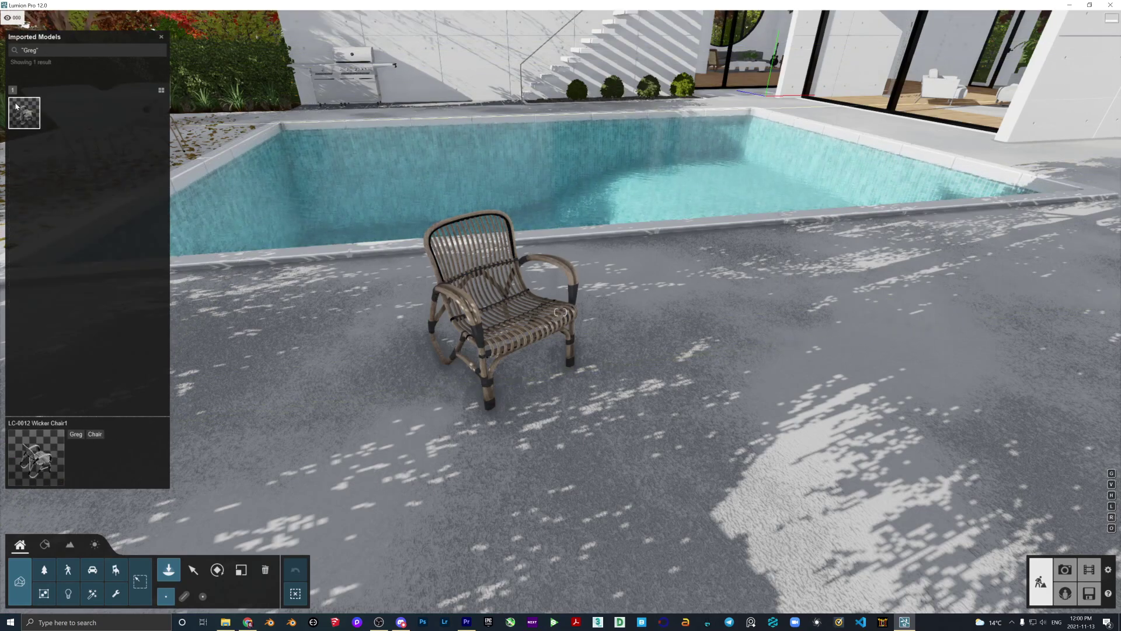
left_click(95, 435)
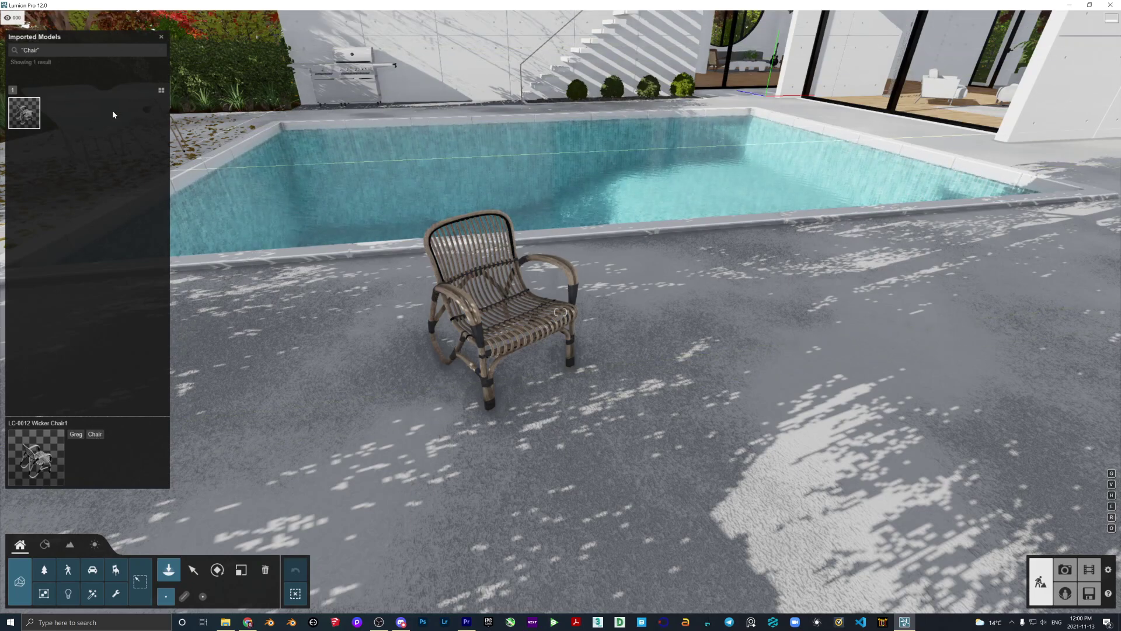
right_click_drag(509, 323, 531, 331)
key("a")
key("s")
key("d")
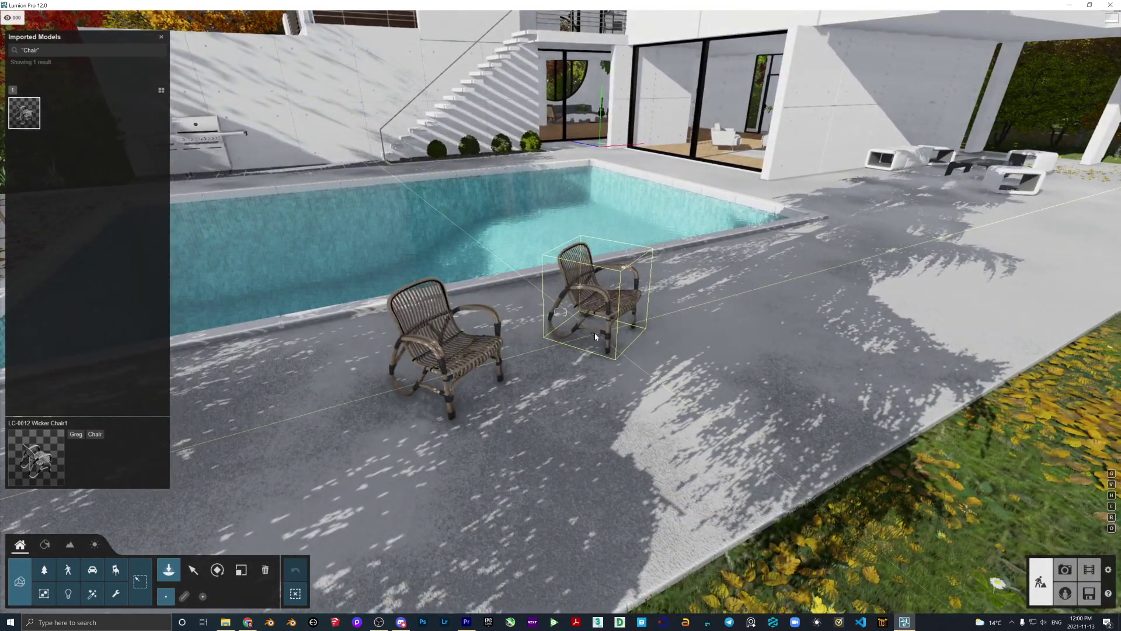
key("r")
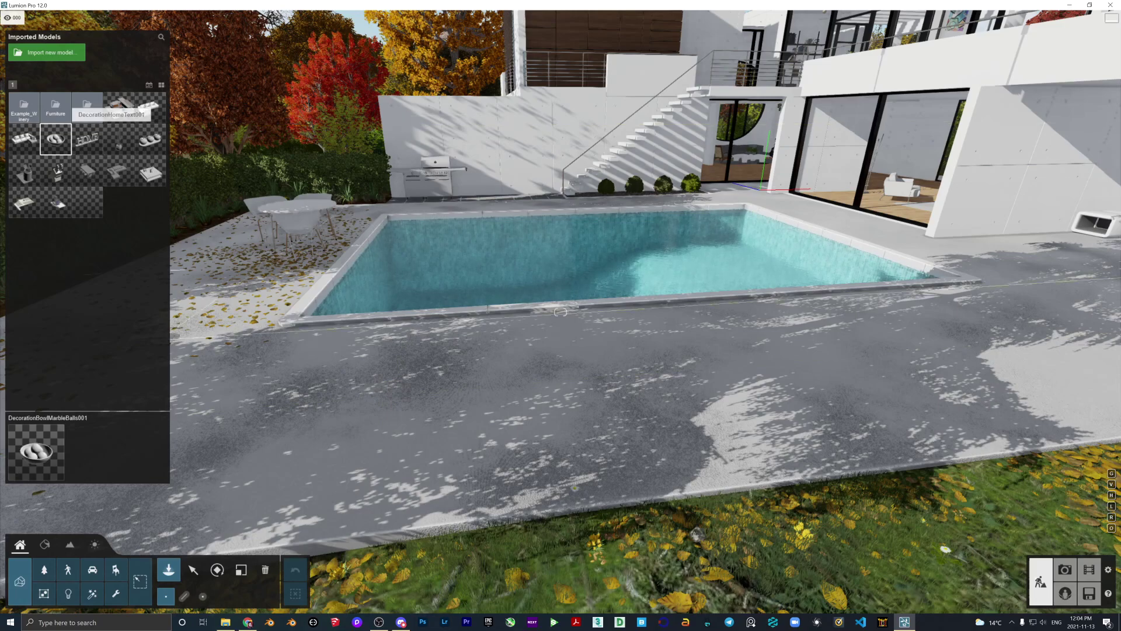
- Switch to File Explorer to examine the Library's Furniture folder and its Chair subfolder entry, then return to Lumion
left_click(225, 622)
left_click(291, 146)
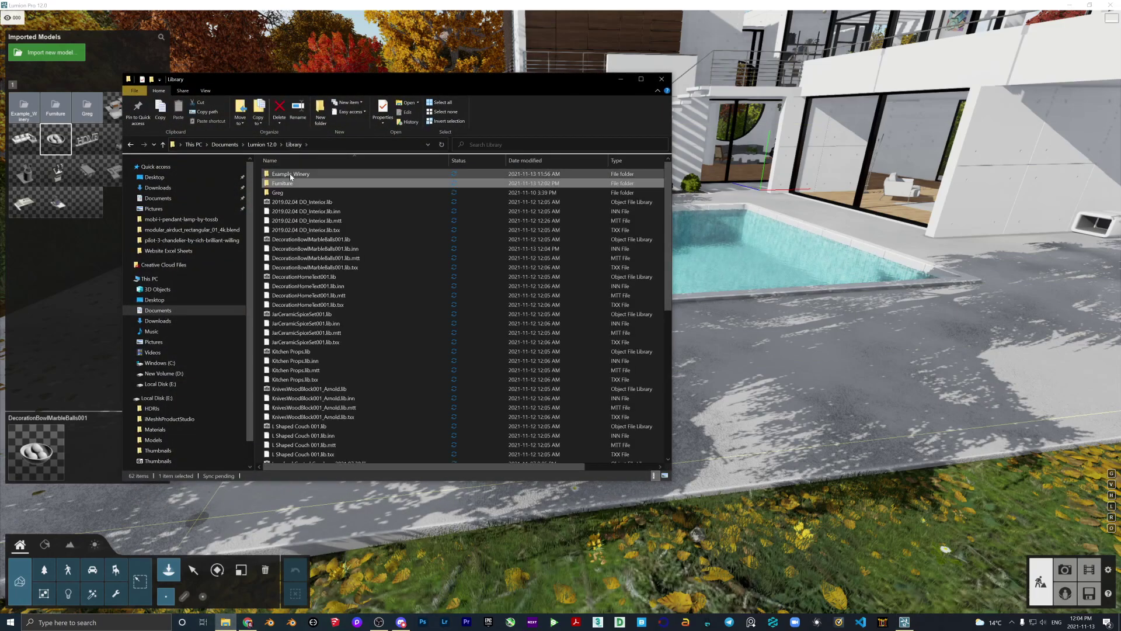
double_click(291, 184)
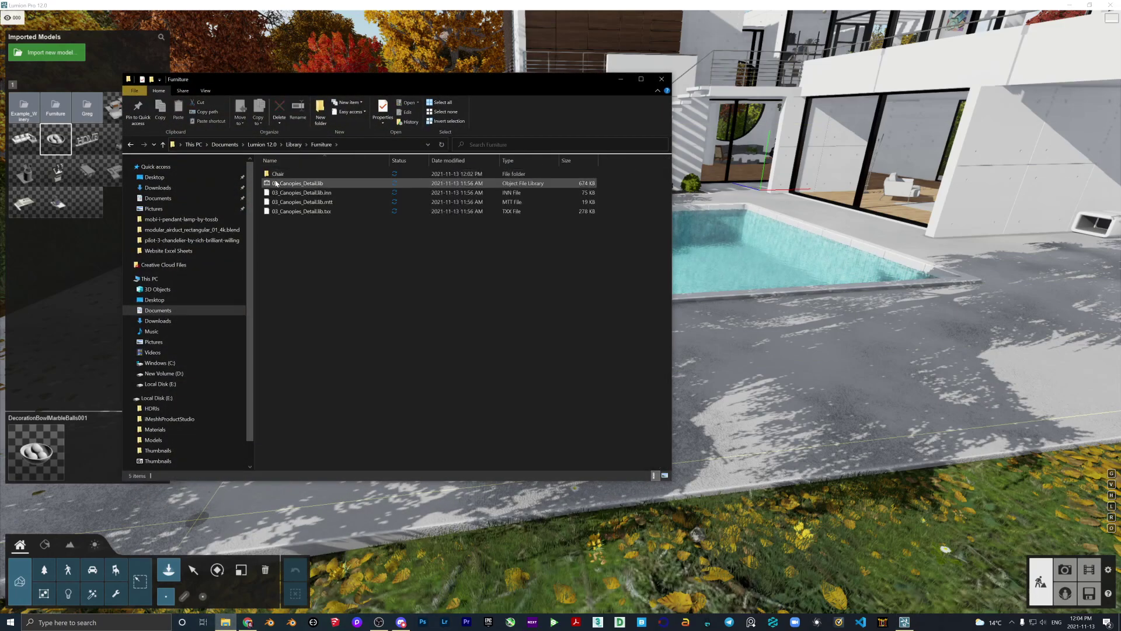
left_click(622, 80)
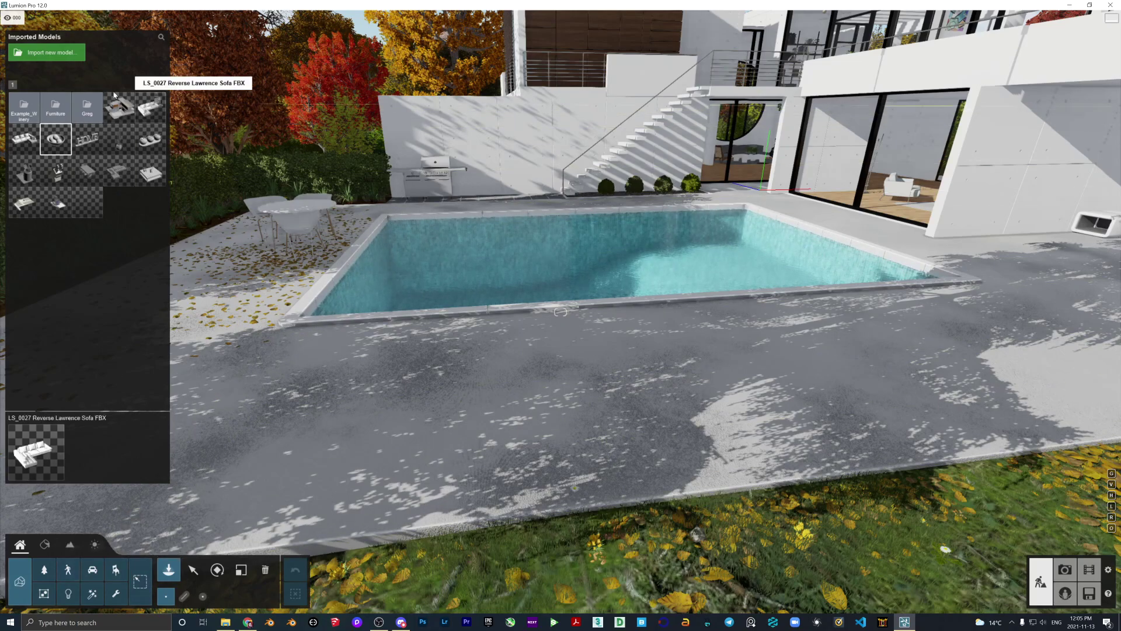
- Import the model 055 Capitol Complex Chair_fbx into a new category folder Furniture\Chairs
left_click(69, 52)
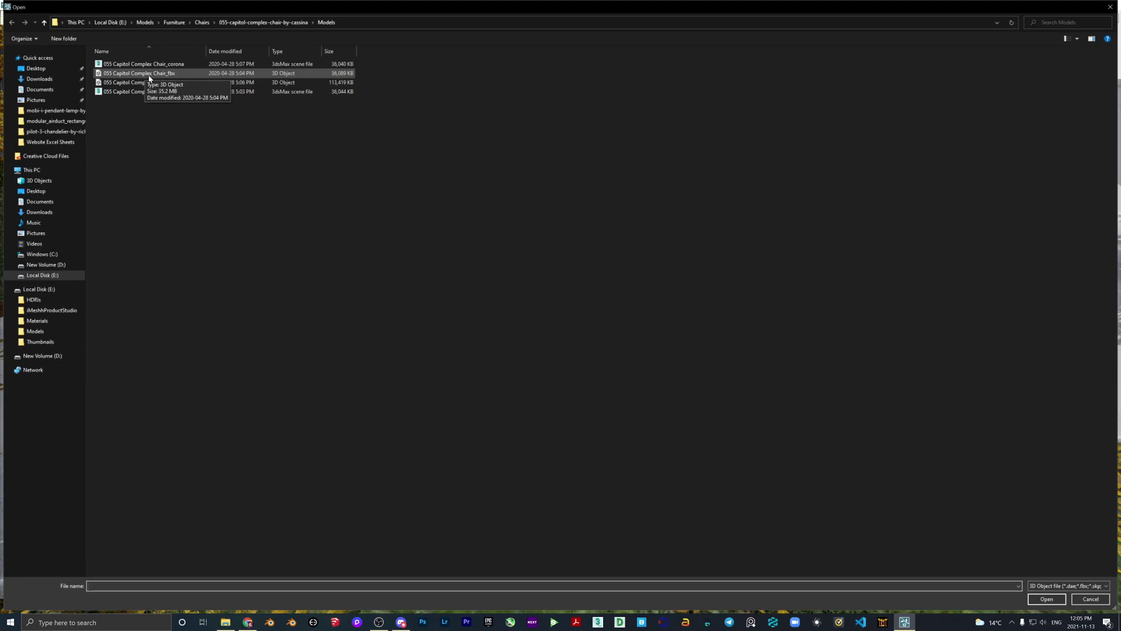
double_click(151, 74)
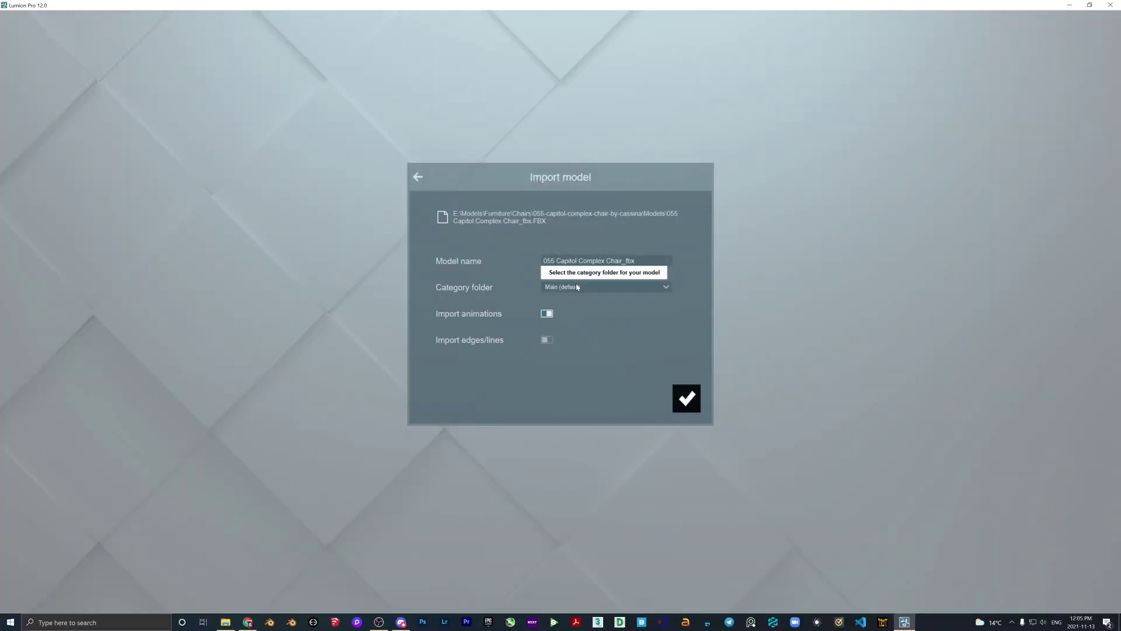
left_click(577, 287)
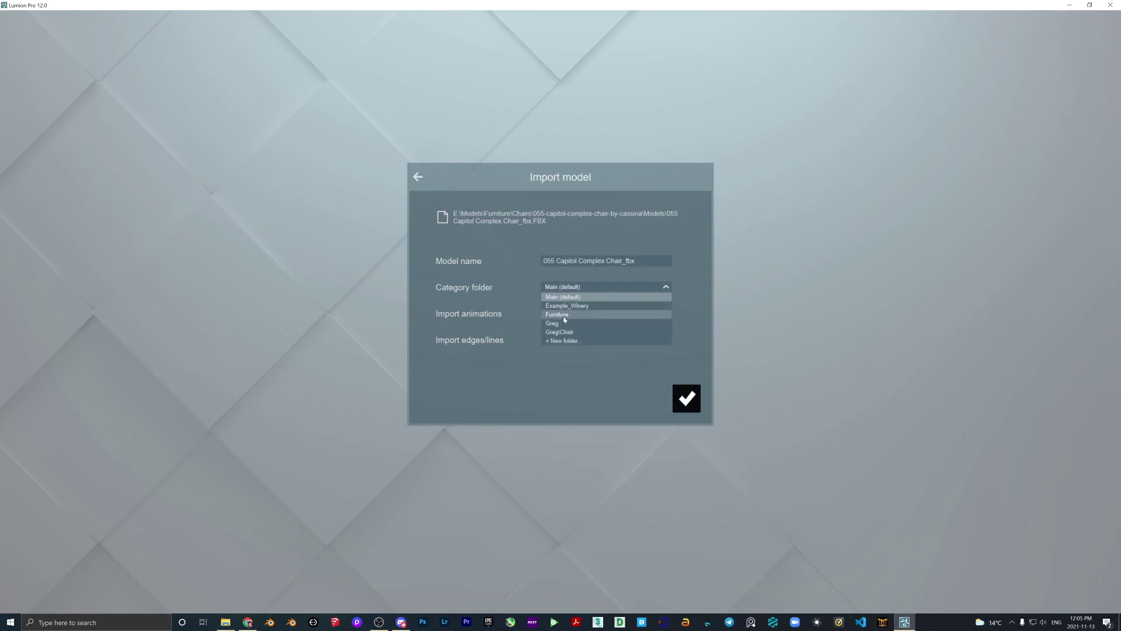
left_click(556, 339)
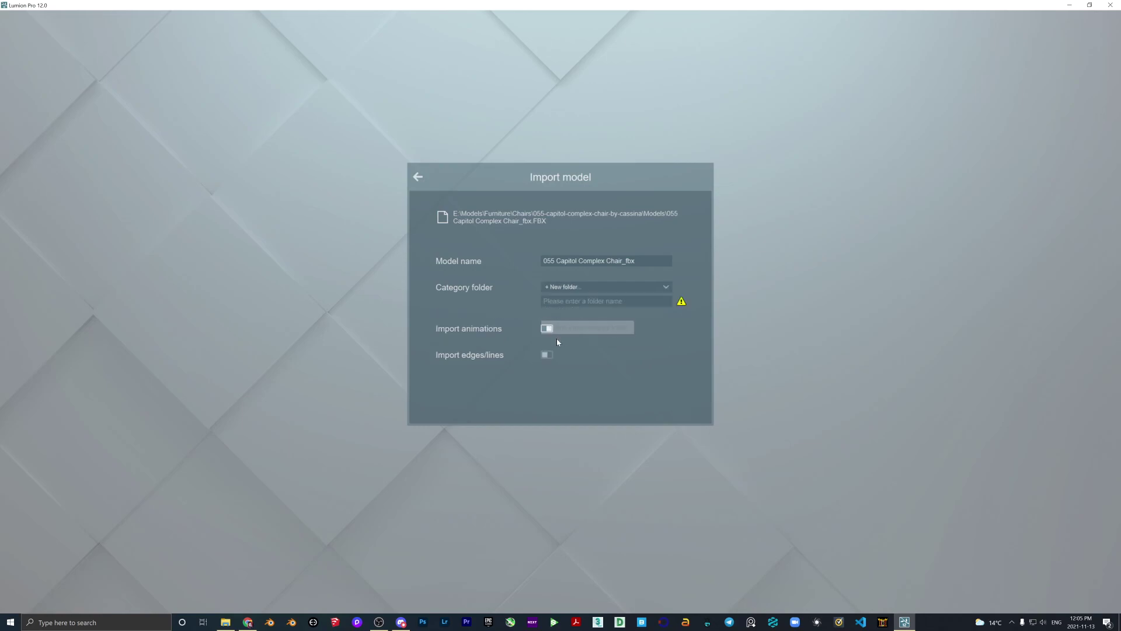
left_click(572, 288)
type("Furniture\\Chairs")
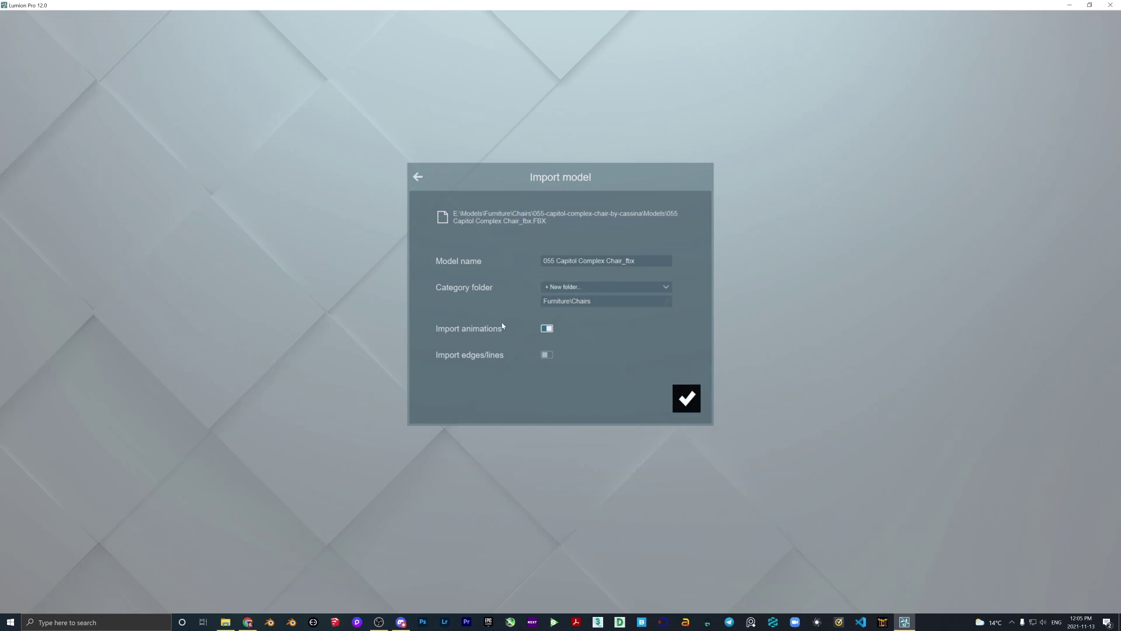
left_click(687, 399)
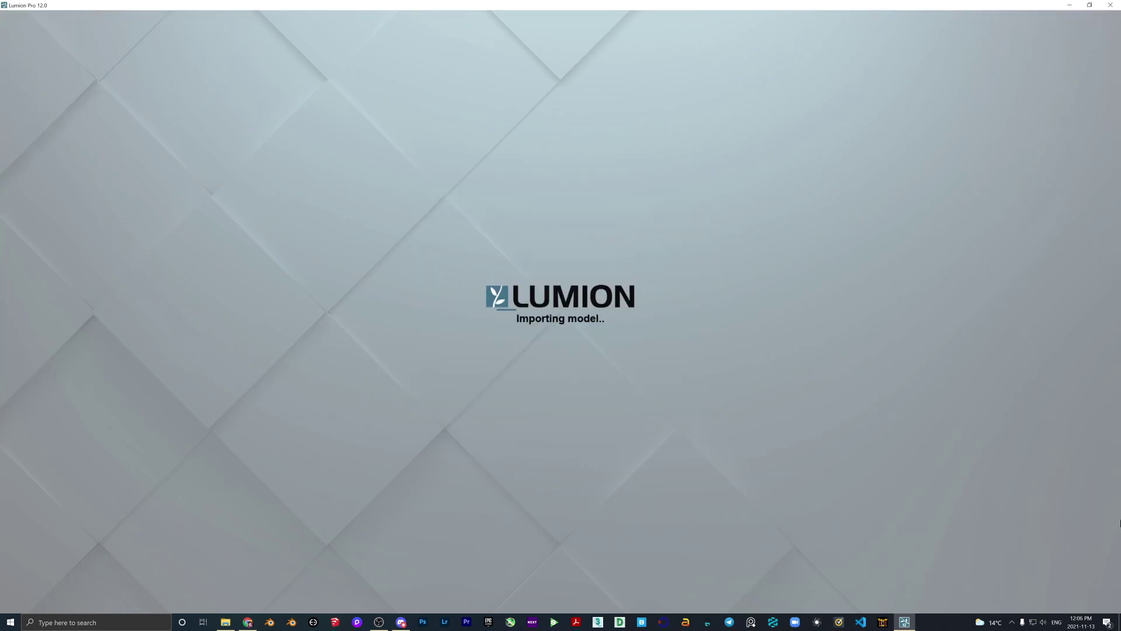
- Place the 055 Capitol Complex Chair on the deck in front of the pool
left_click(1108, 624)
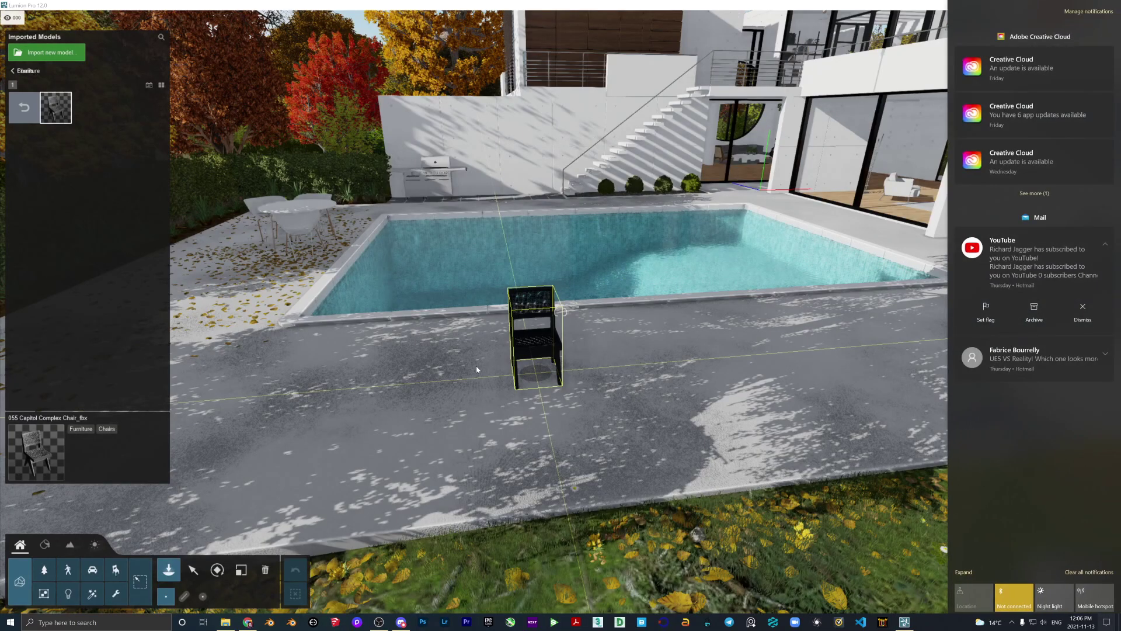
left_click(475, 365)
key("r")
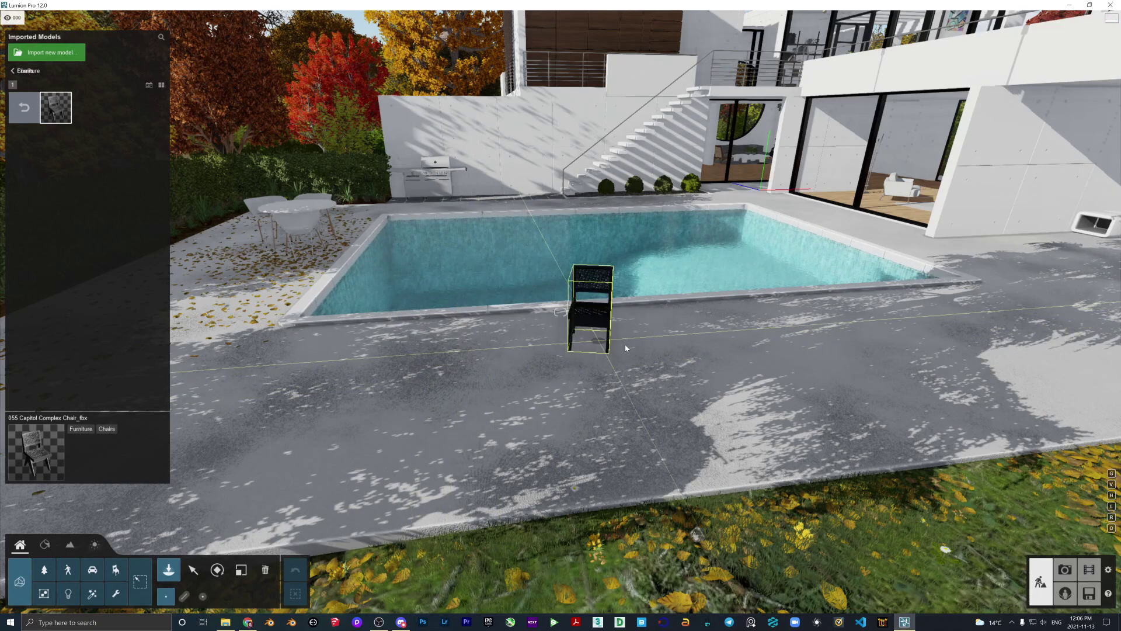
left_click(601, 354)
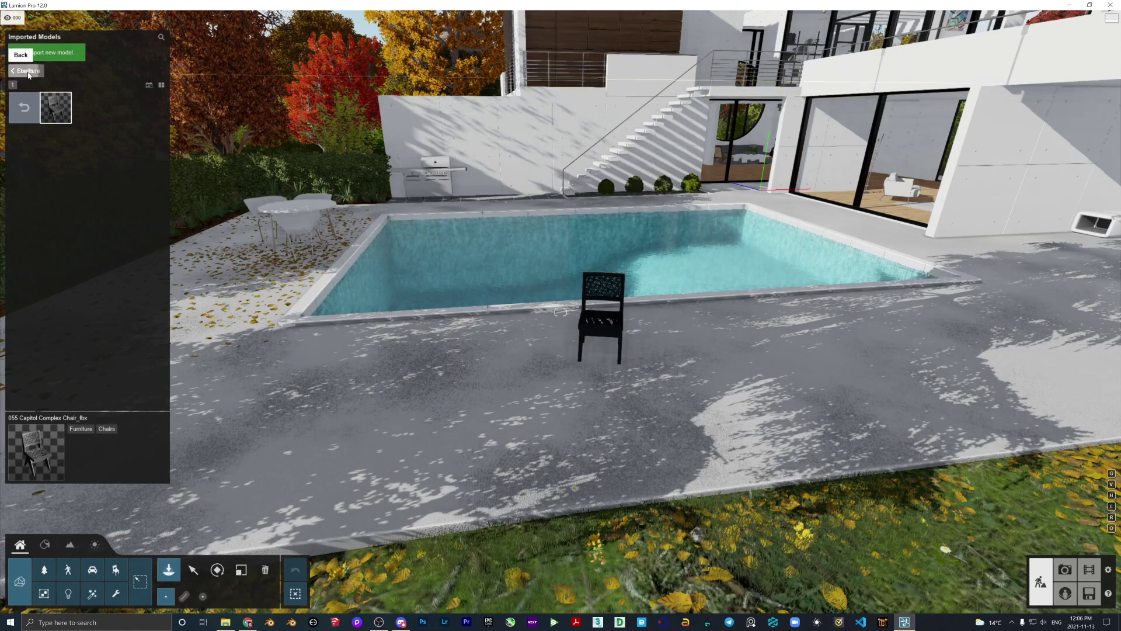
- Look through the Furniture folder in the imported models and filter the models by the Capitol chair's Chairs tag
left_click(24, 108)
left_click(55, 108)
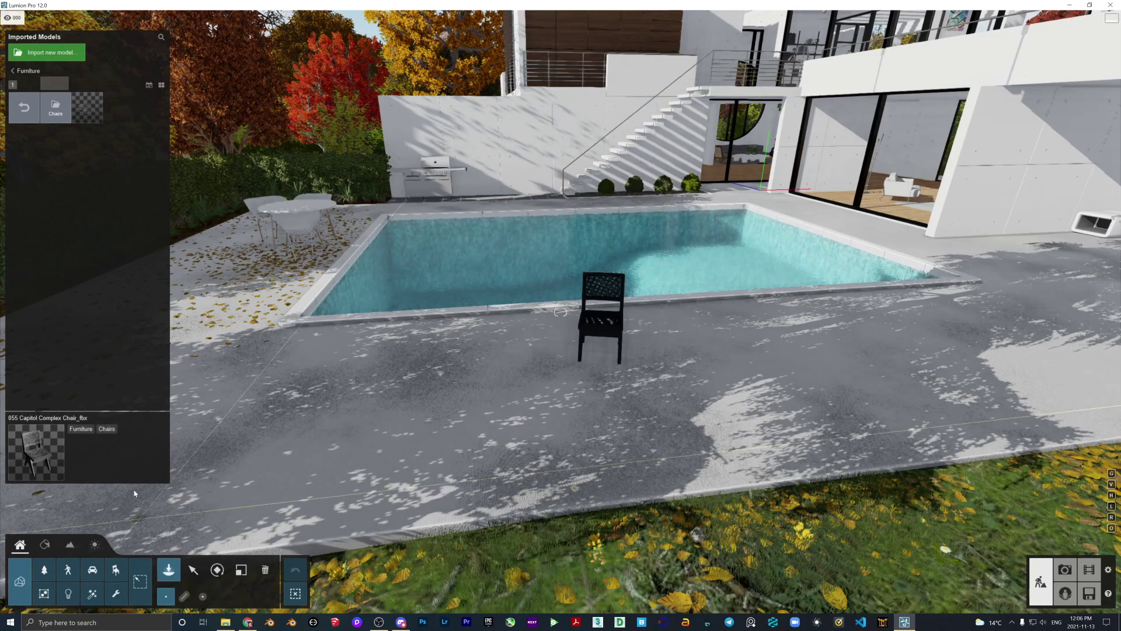
left_click(107, 430)
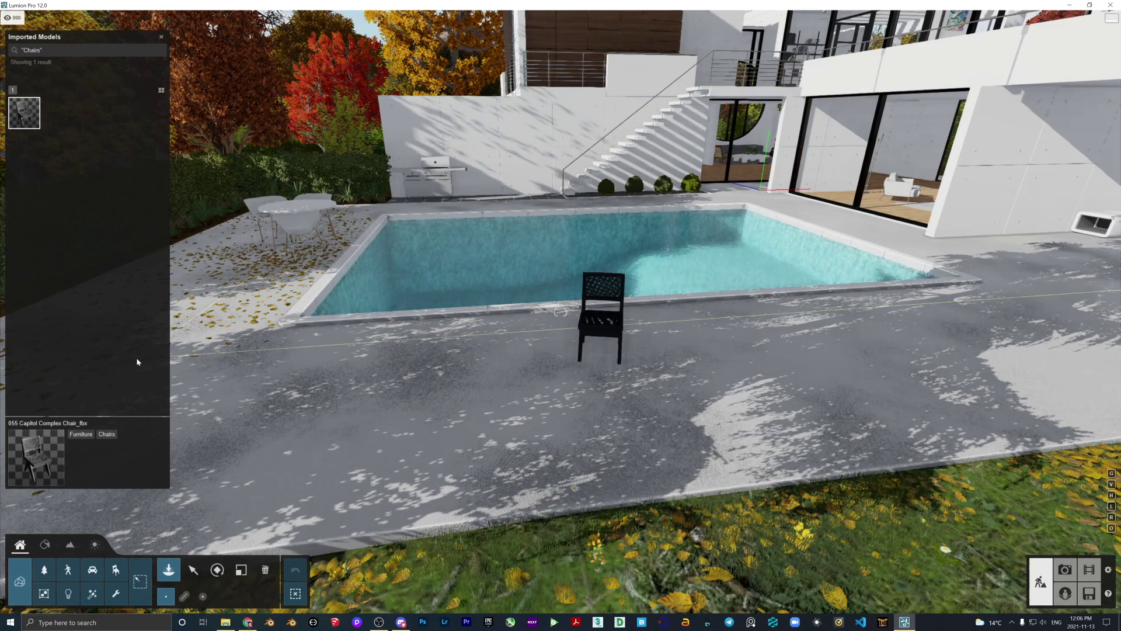
left_click(584, 302)
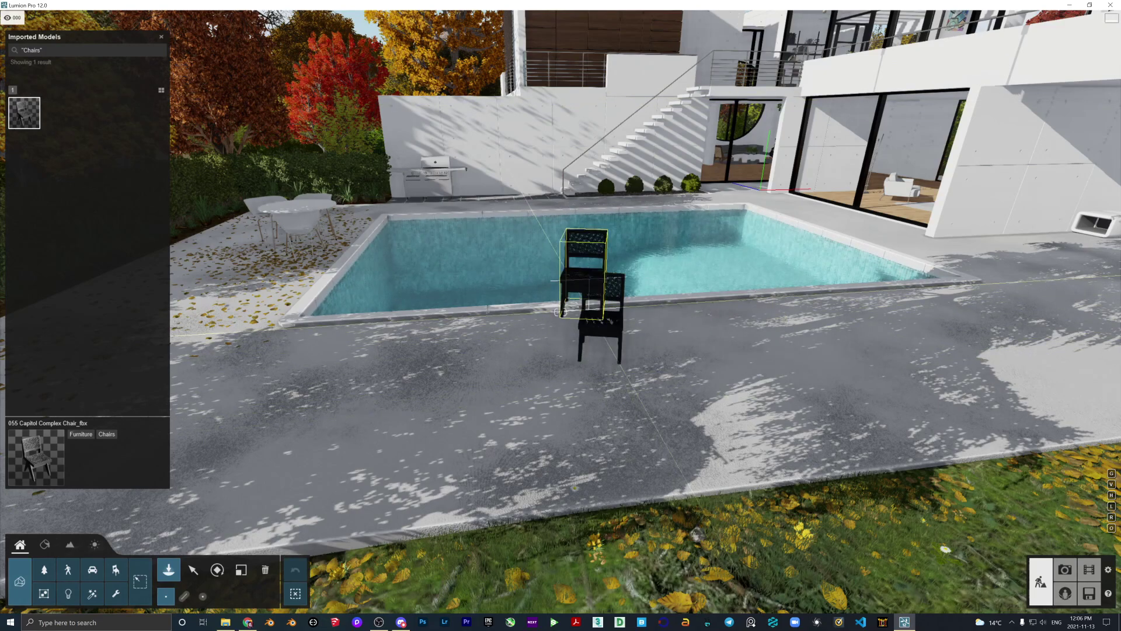
right_click_drag(584, 301, 581, 298)
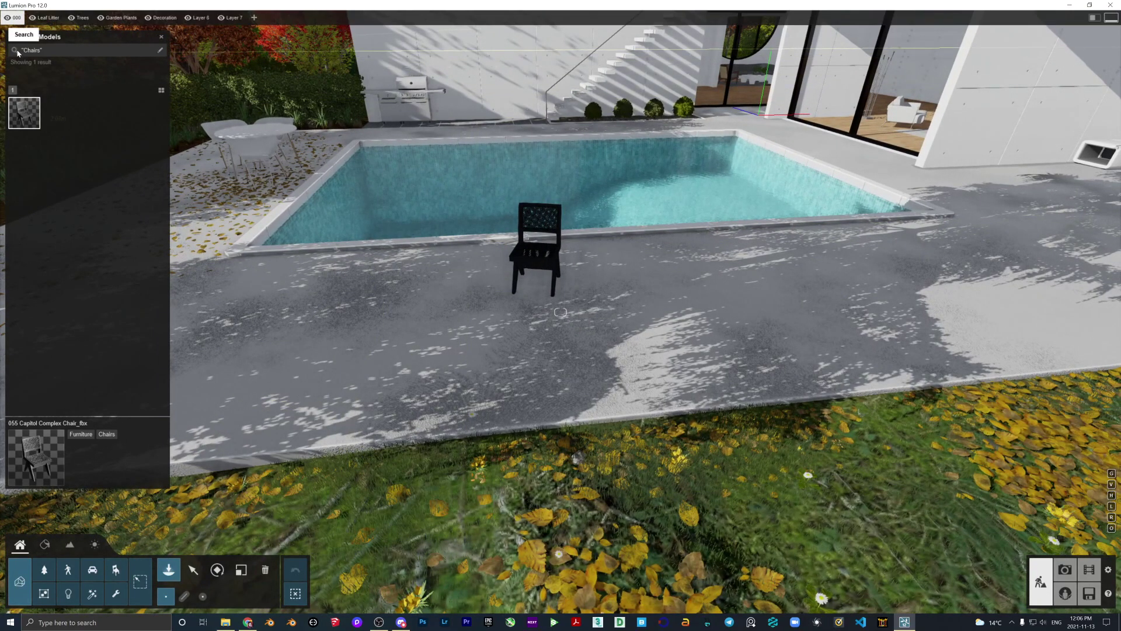
- Switch to File Explorer, move the four 055 Capitol Complex Chair_fbx files from Furniture\Chairs into Furniture\Chair, and return to Lumion
left_click(225, 622)
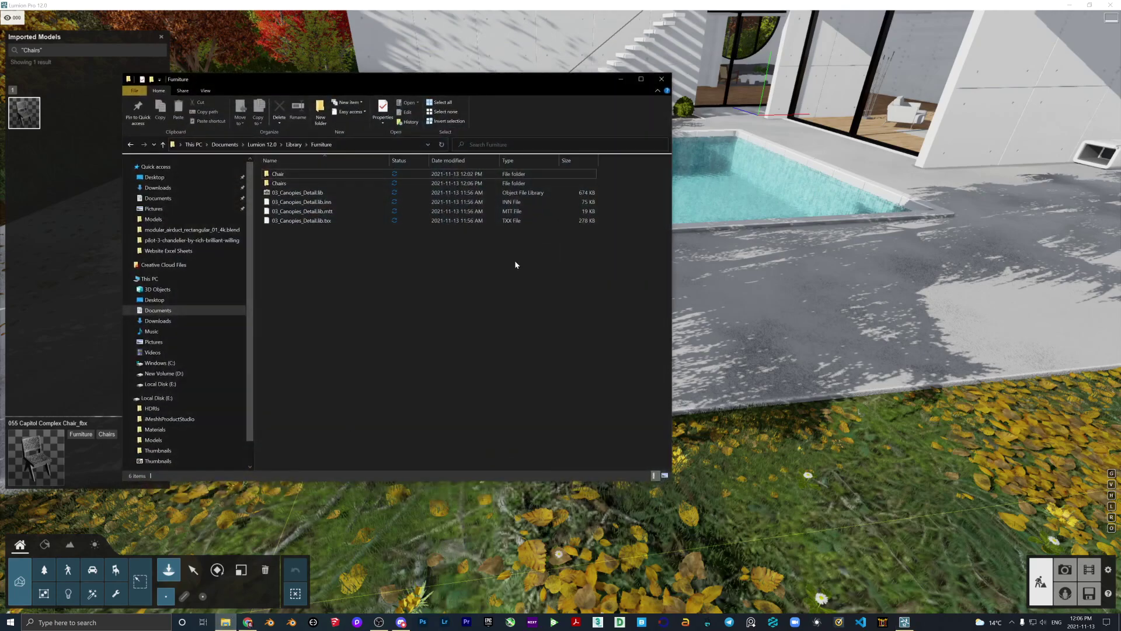
double_click(284, 183)
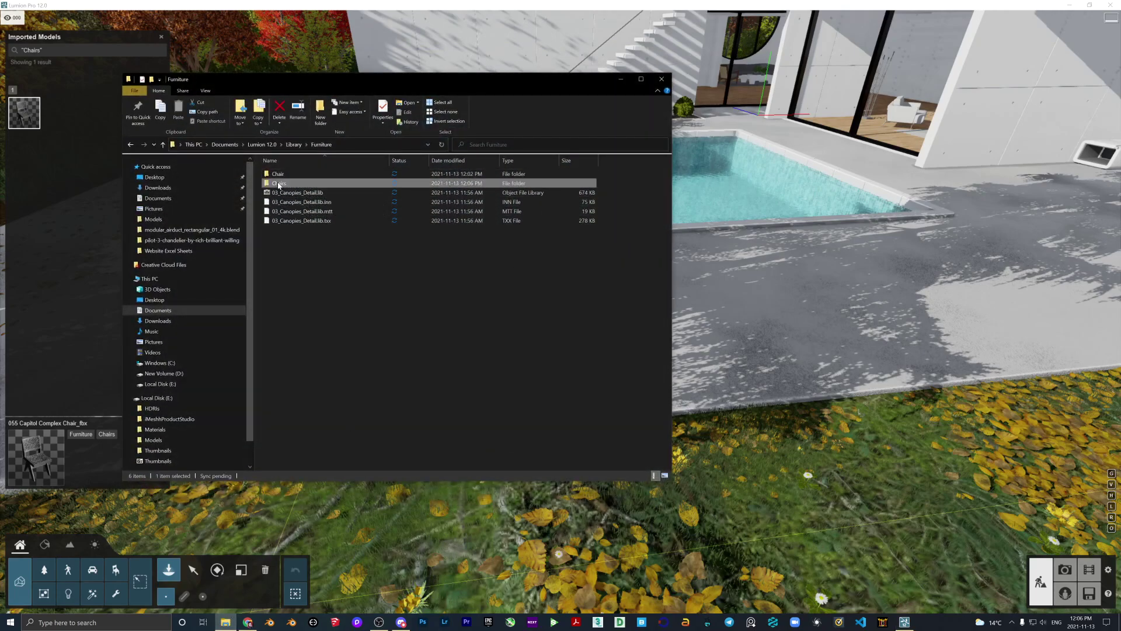
left_click_drag(322, 252, 309, 178)
right_click(308, 179)
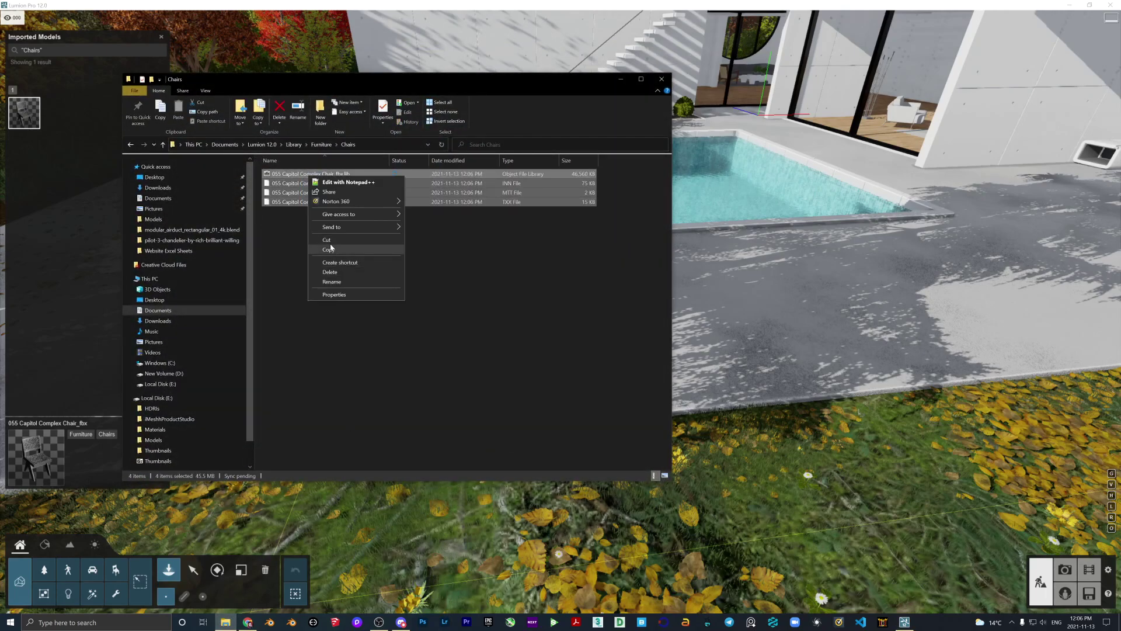
left_click(321, 241)
left_click(321, 145)
double_click(284, 174)
right_click(335, 272)
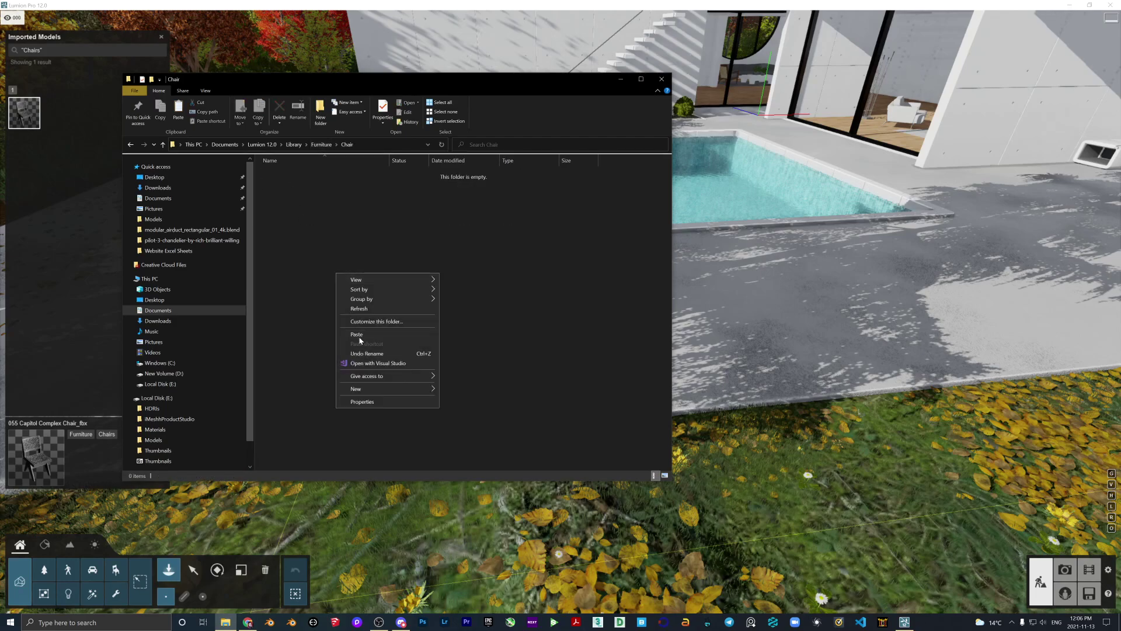
left_click(367, 331)
left_click(662, 79)
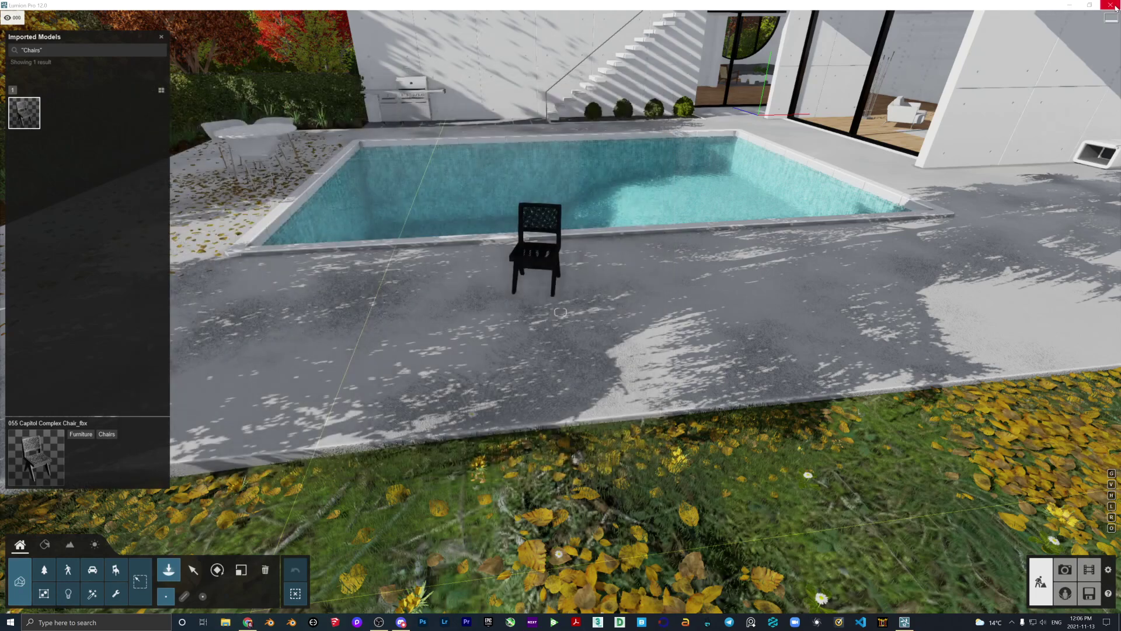
- Restart Lumion and load the example project showing the interior with the round window
key("alt+F4")
left_click(621, 355)
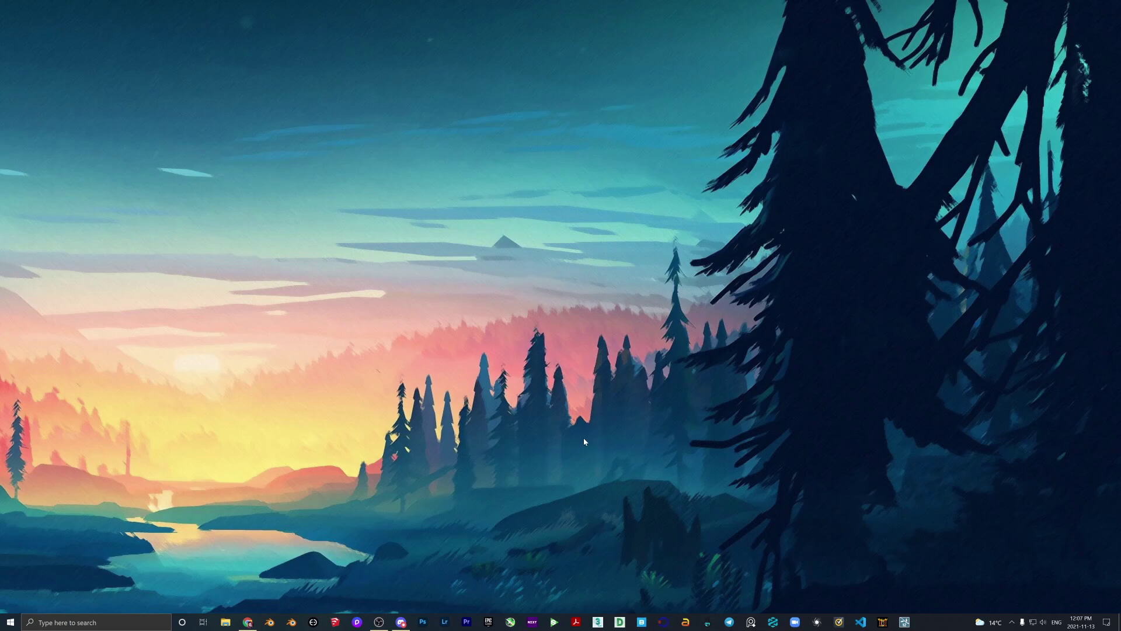
left_click(904, 622)
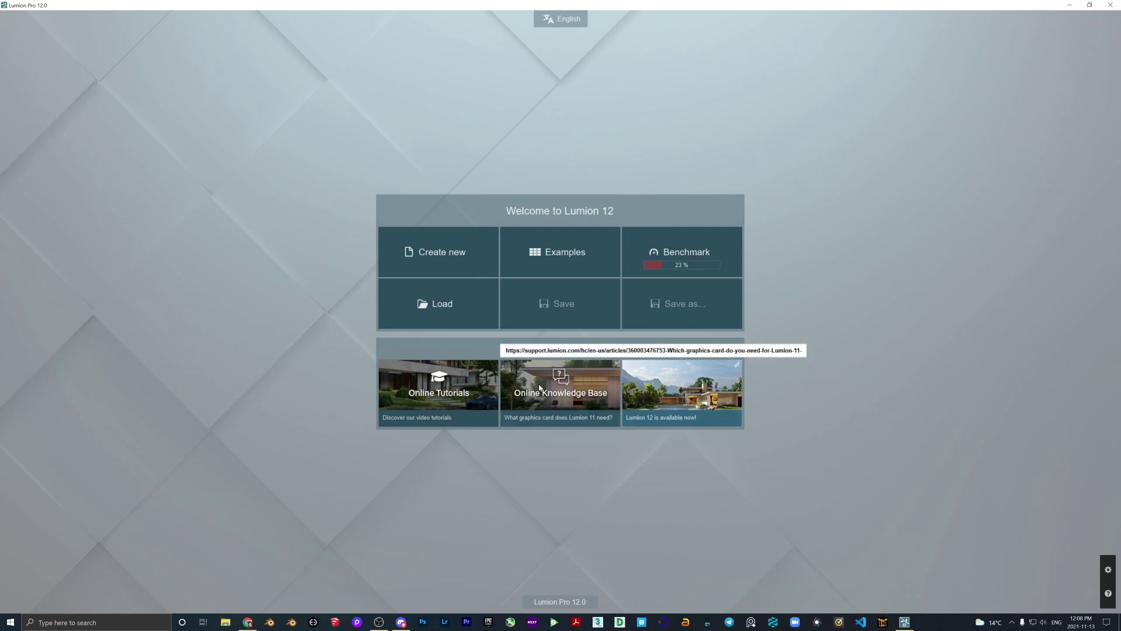
left_click(551, 253)
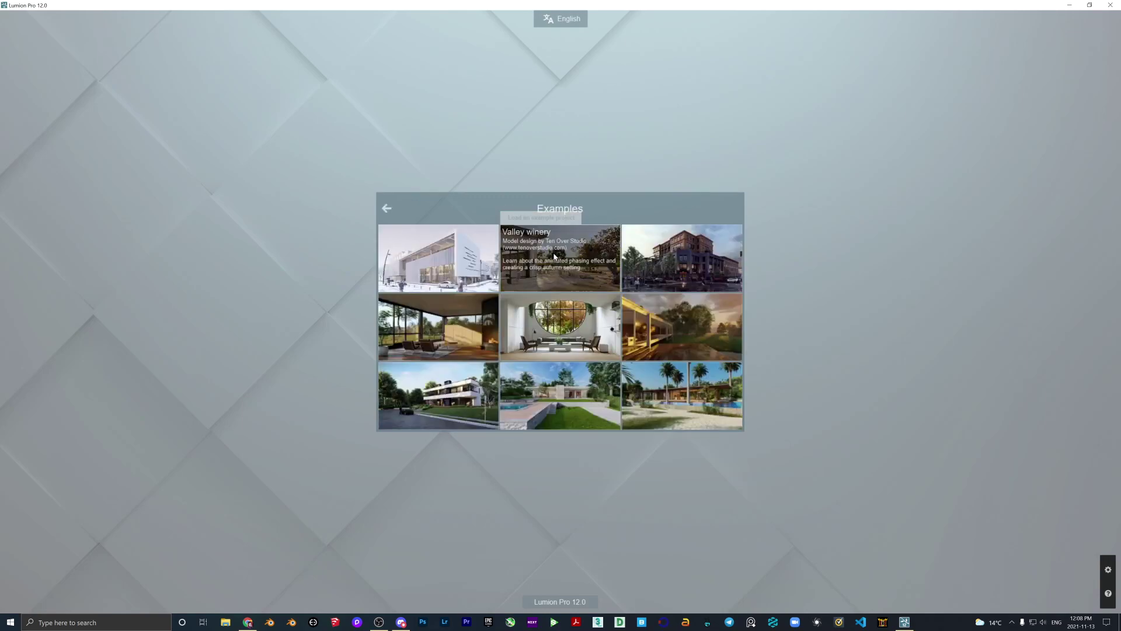
left_click(541, 337)
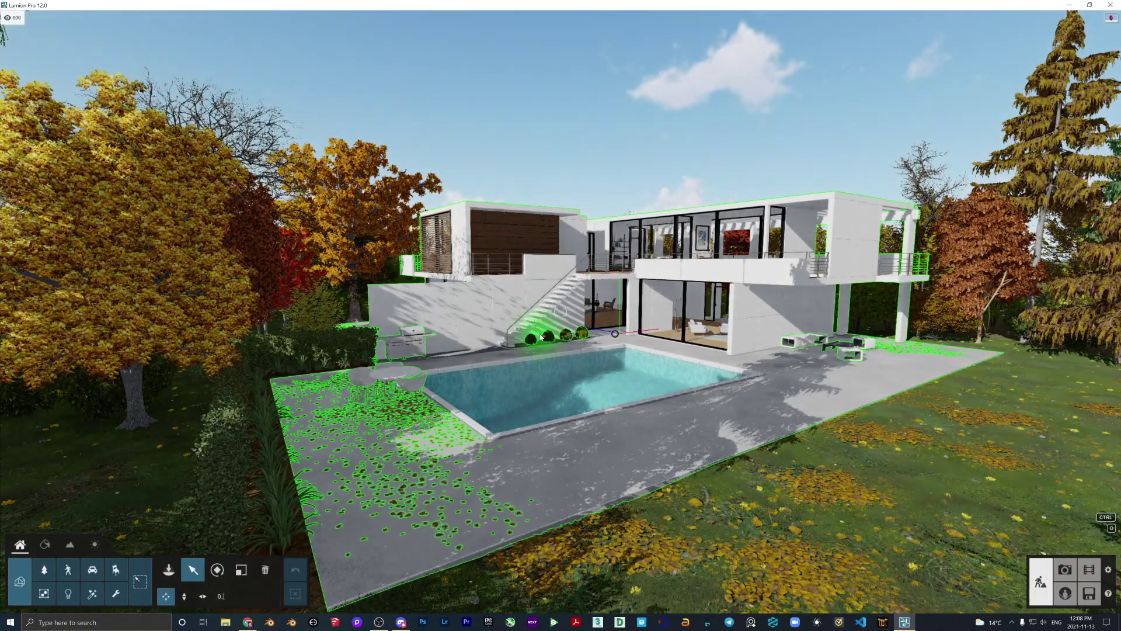
- Find 055 Capitol Complex Chair_fbx in the Furniture\Chair folder, list all models tagged Chair, and choose LC-0012 Wicker Chair1 for placement
key("w")
right_click_drag(540, 337, 561, 323)
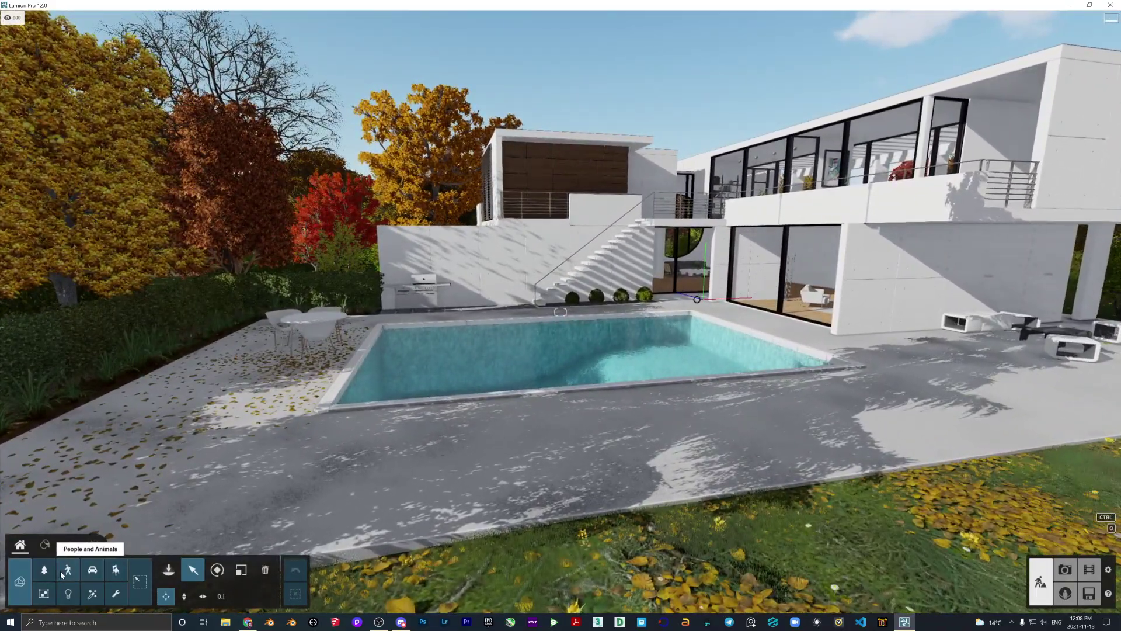
key("d")
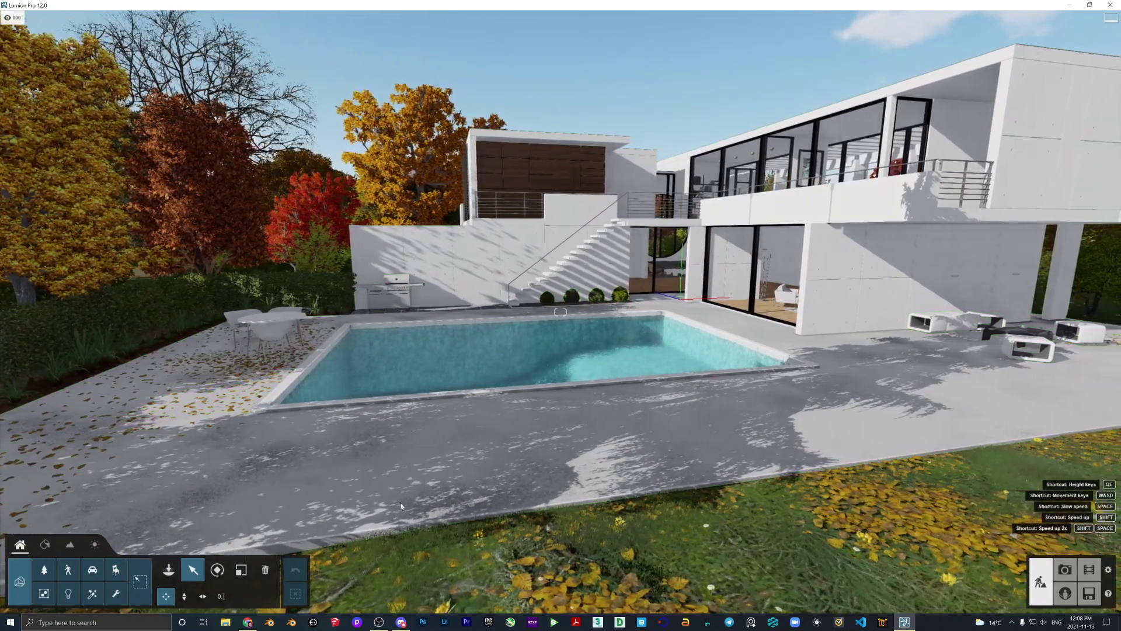
left_click(168, 571)
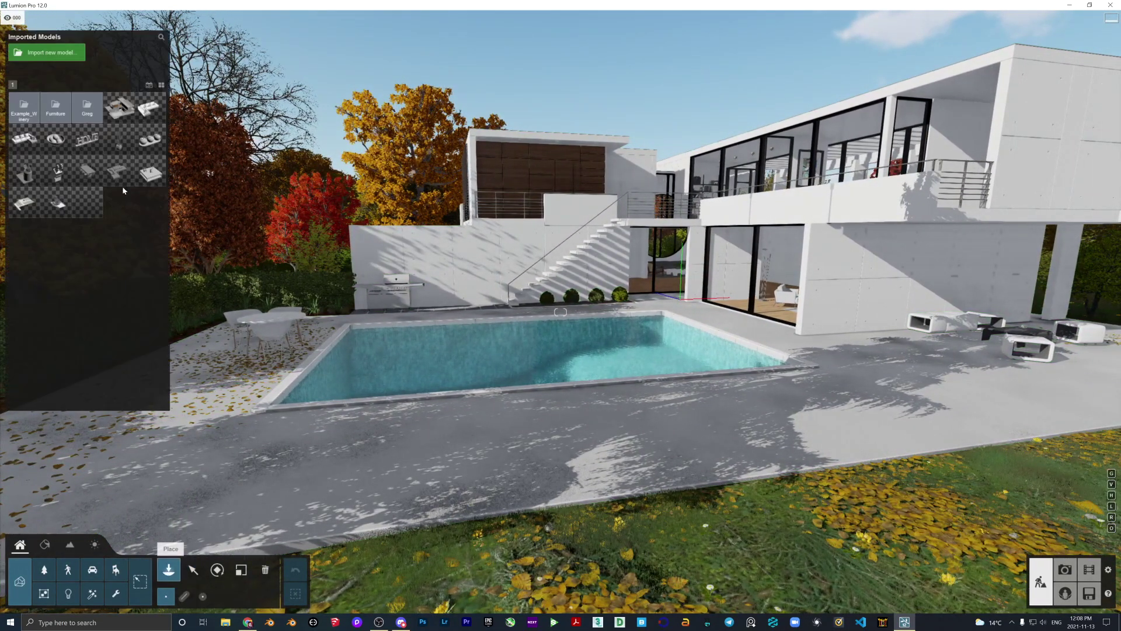
left_click(54, 114)
left_click(61, 116)
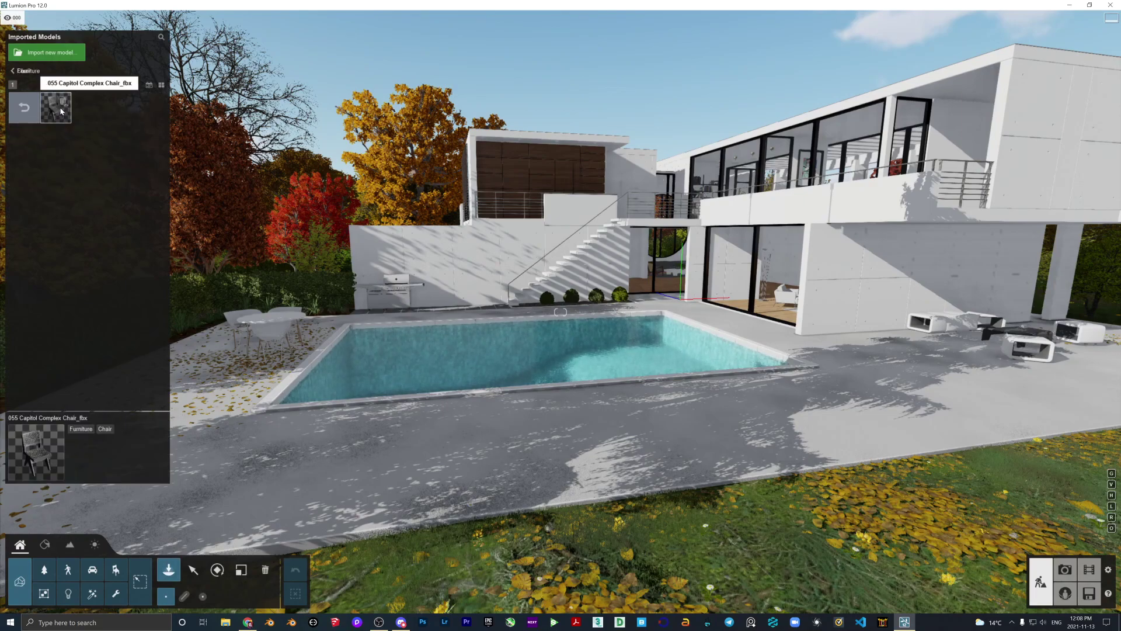
left_click(106, 429)
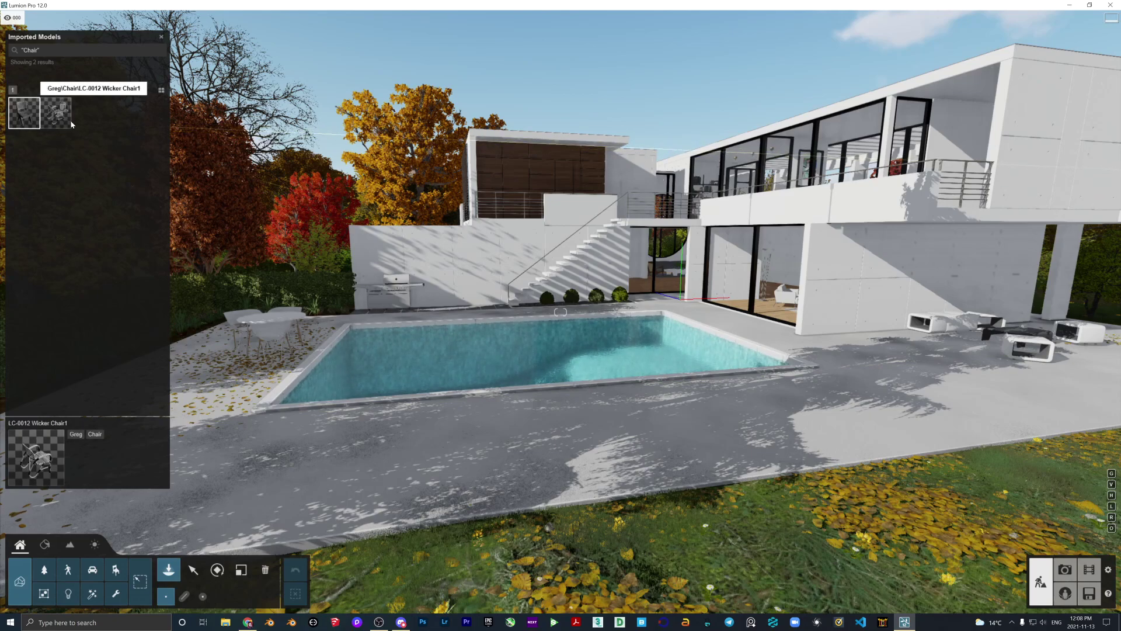
left_click(57, 114)
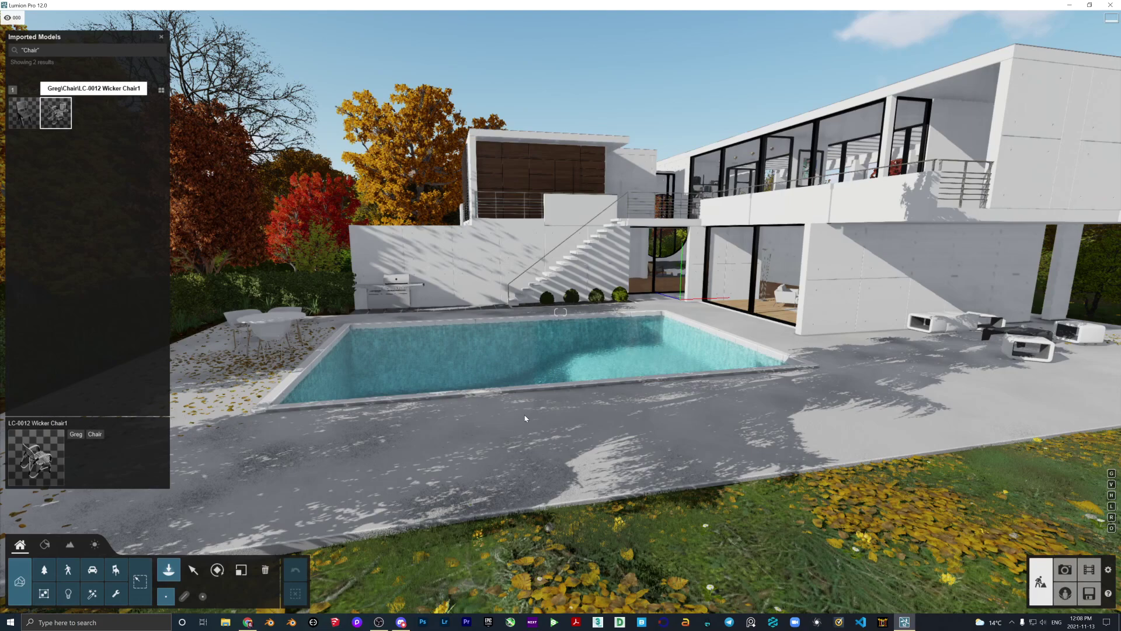
- Place one LC-0012 Wicker Chair1 on the grey paving in front of the pool, rotated to a new heading
right_click_drag(525, 418, 546, 415)
left_click_drag(546, 415, 526, 436)
key("r")
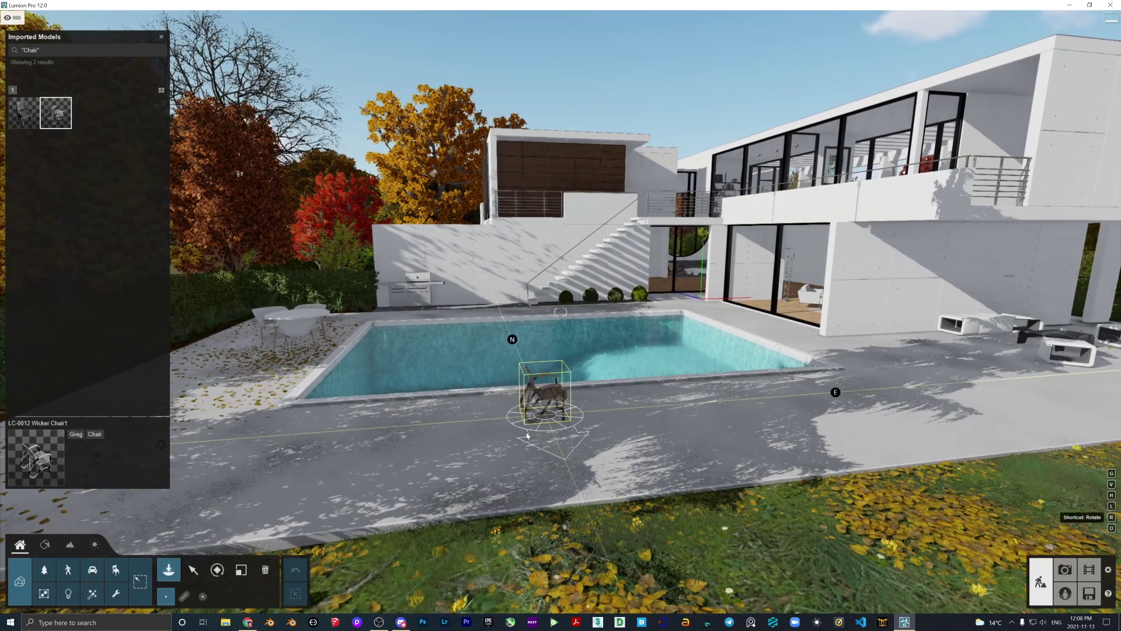
left_click(527, 435)
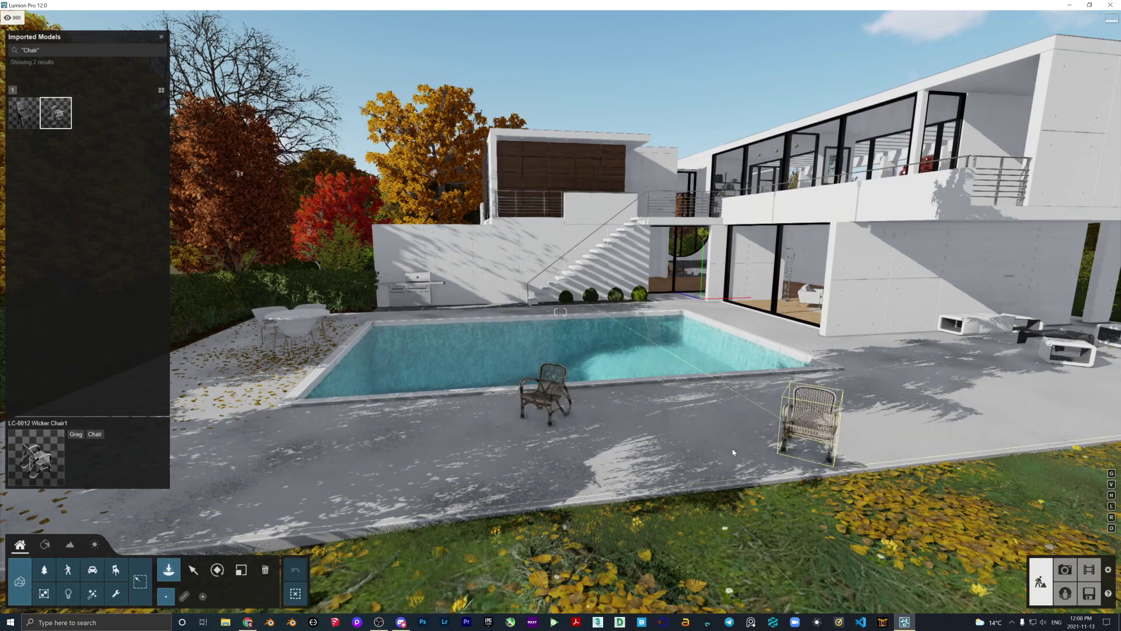
- Stop placing chairs and switch to object selection with the wicker chair by the pool in close view
key("w")
right_click_drag(545, 425, 549, 370)
key("a")
key("d")
key("d")
key("w")
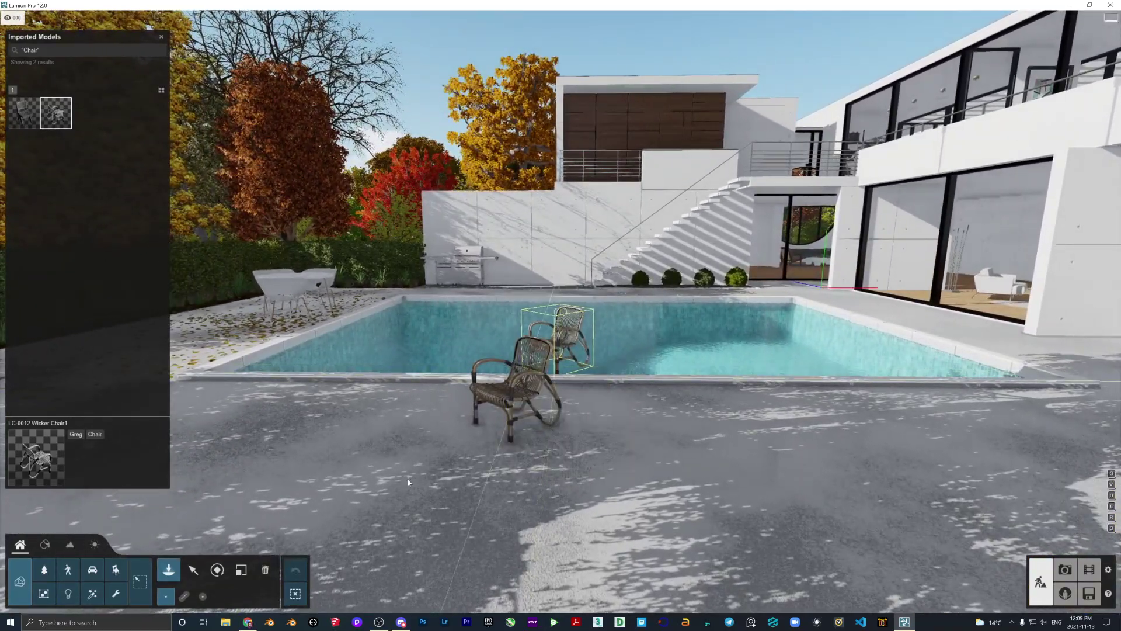
left_click(194, 571)
- Examine the placed wicker chair's weave, frame and scale from several angles beside the pool
key("a")
right_click_drag(496, 438, 536, 442)
key("w")
key("a")
key("a")
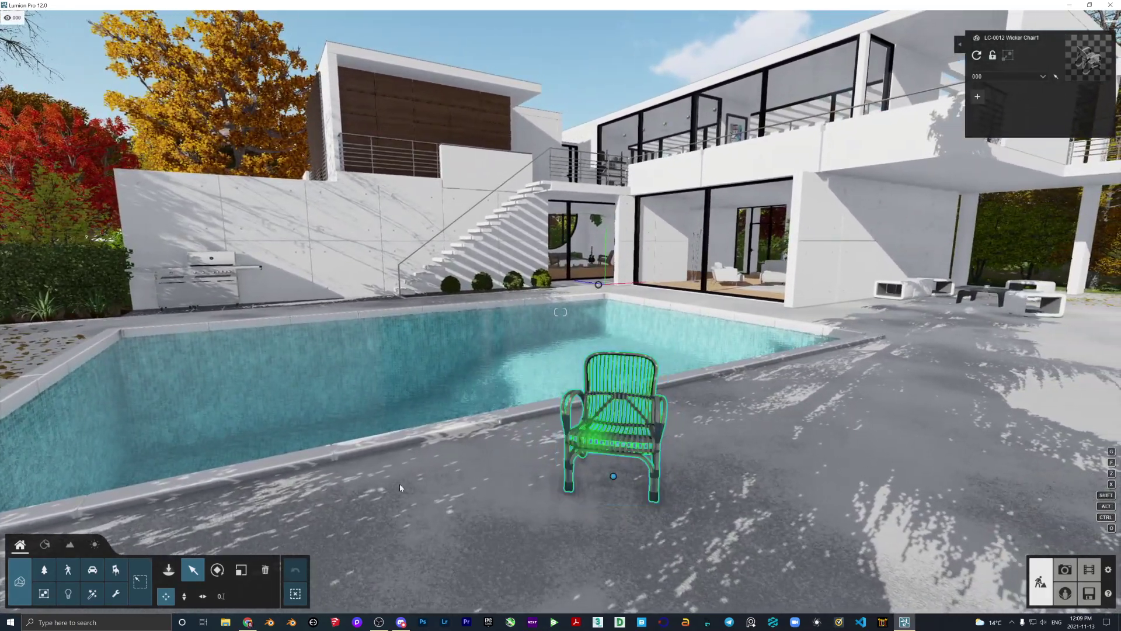
right_click_drag(400, 487, 414, 482)
key("d")
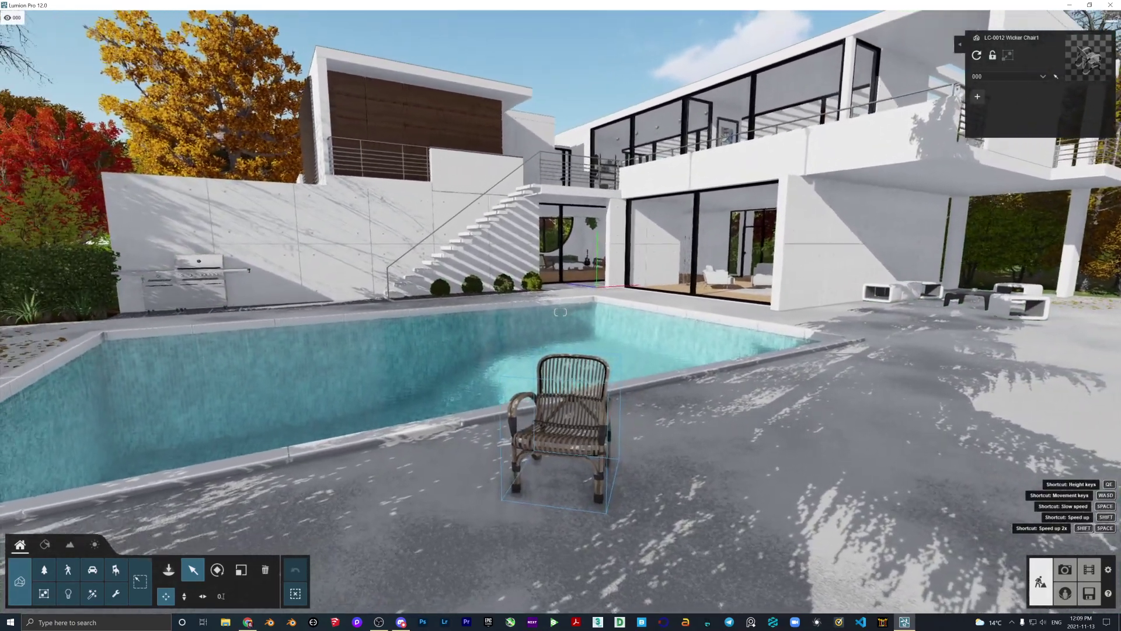
key("w")
key("d")
right_click_drag(569, 416, 562, 469)
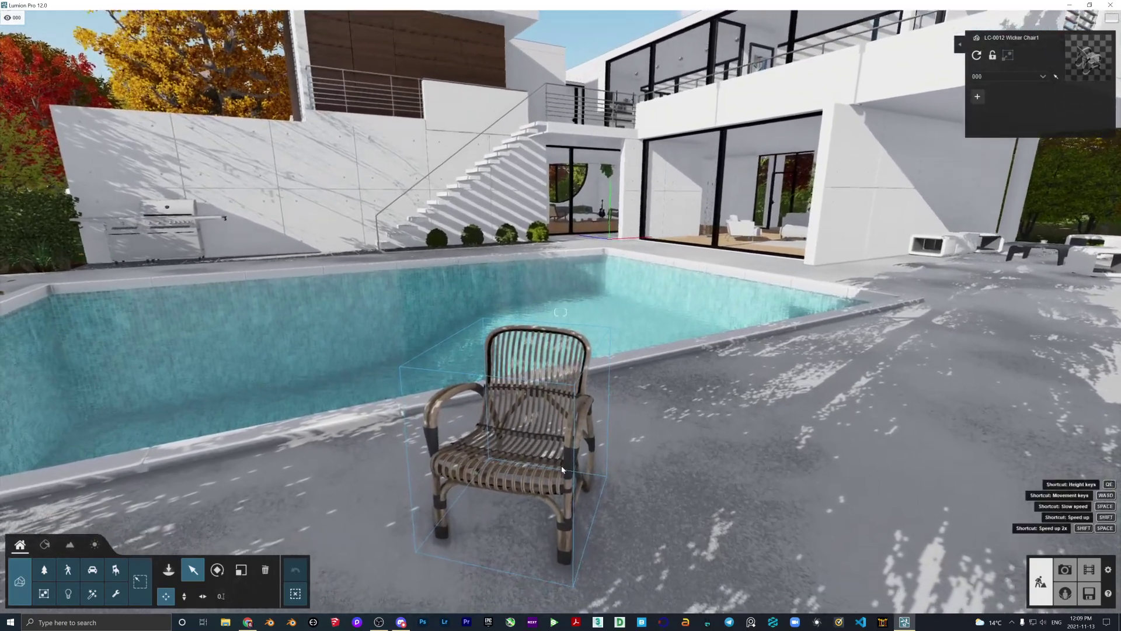
key("s")
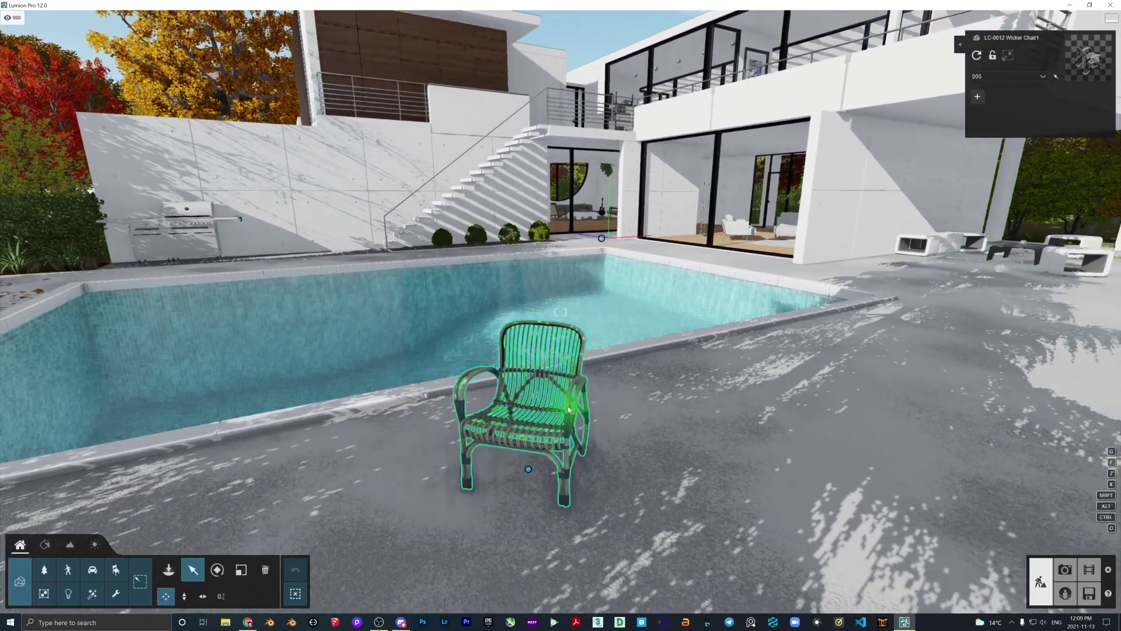
right_click_drag(217, 240, 182, 235)
key("a")
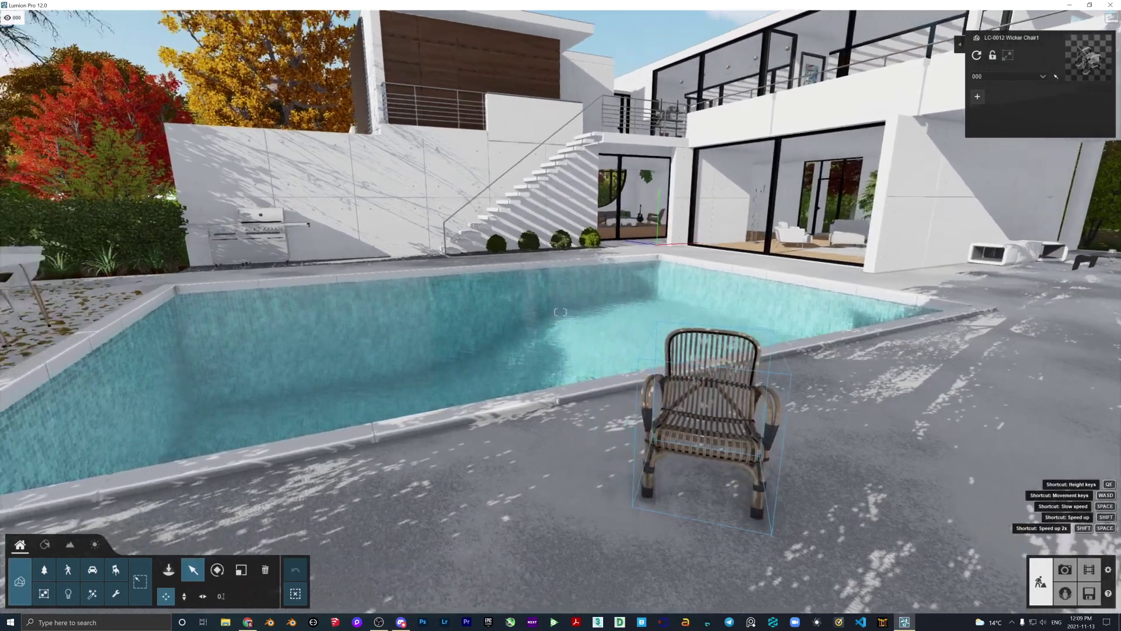
- Inspect the barbecue grill against the concrete wall beside the hedge and outdoor stairs
key("w")
right_click_drag(561, 312, 557, 278)
key("w")
key("a")
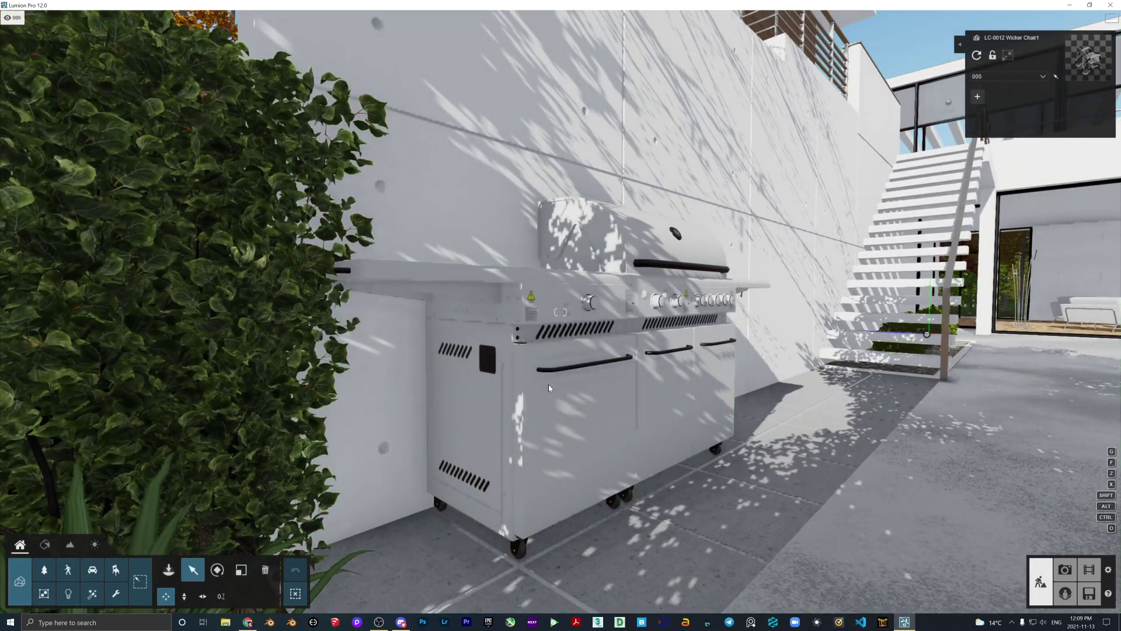
key("d")
right_click_drag(416, 245, 468, 253)
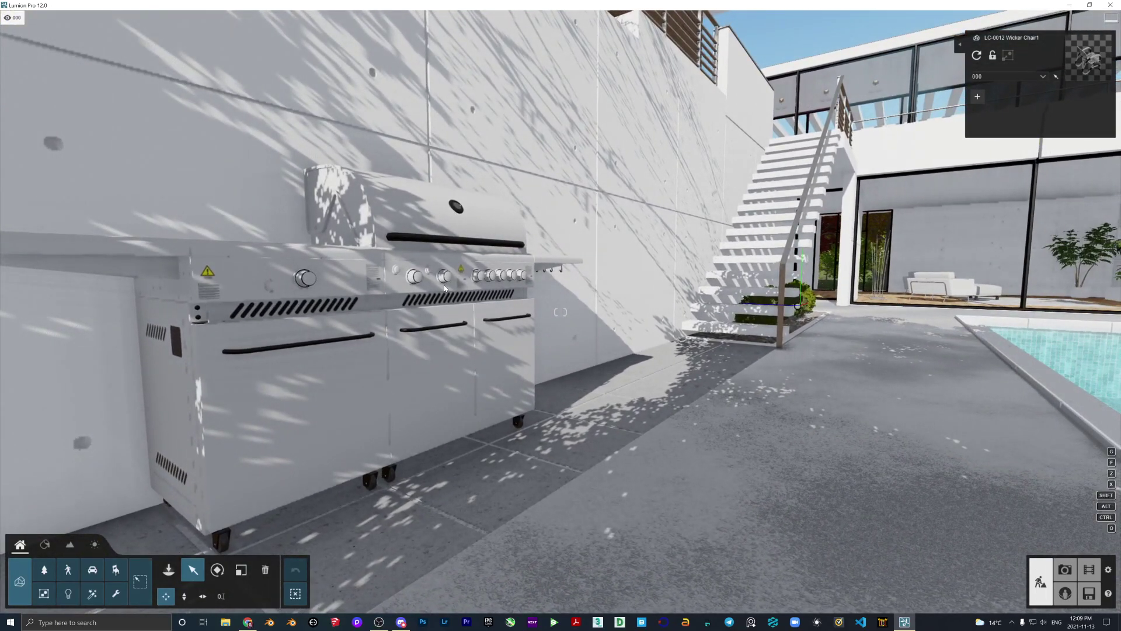
key("d")
right_click_drag(444, 288, 526, 286)
- Examine the living room with the round window, including the wood floor beneath the grey sofa
key("w")
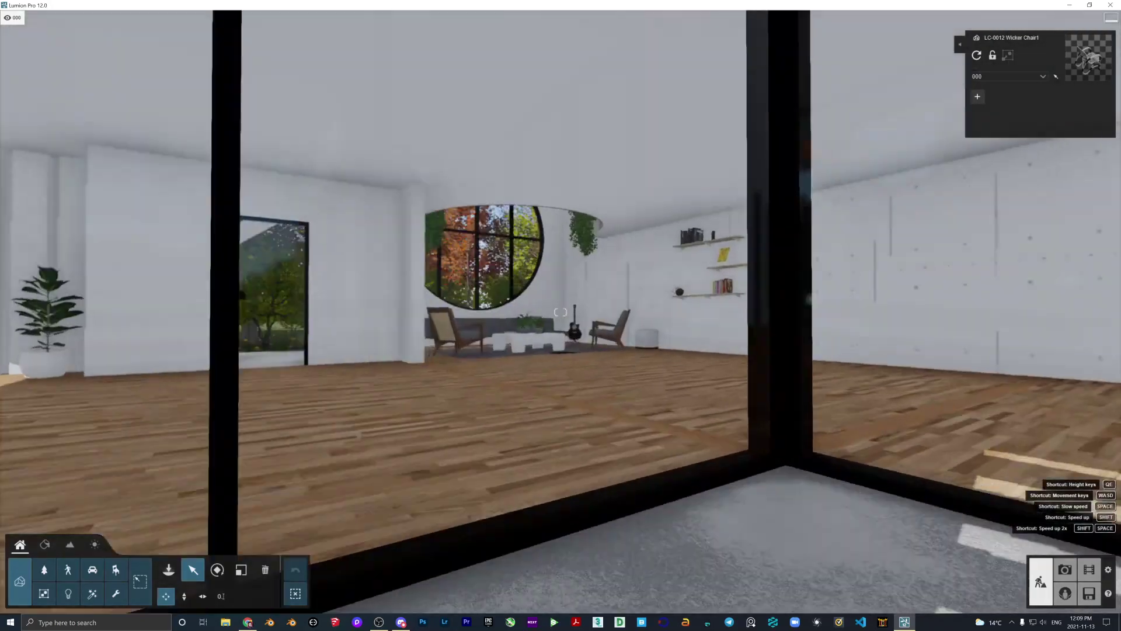
key("w")
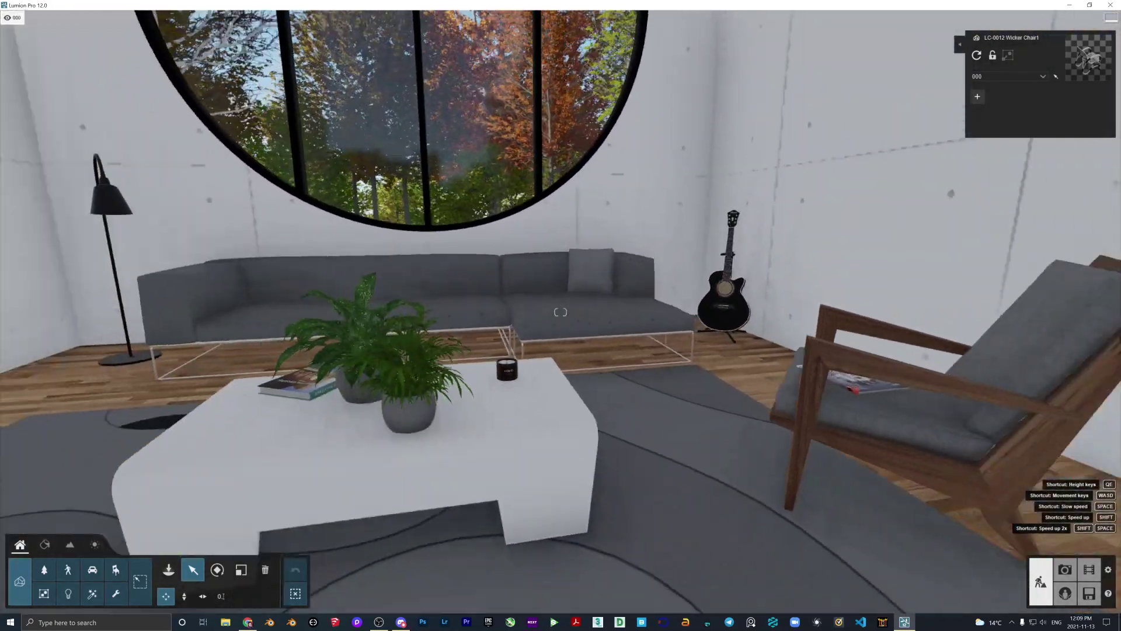
key("s")
right_click_drag(570, 326, 788, 313)
key("w")
key("w")
key("a")
key("a")
key("w")
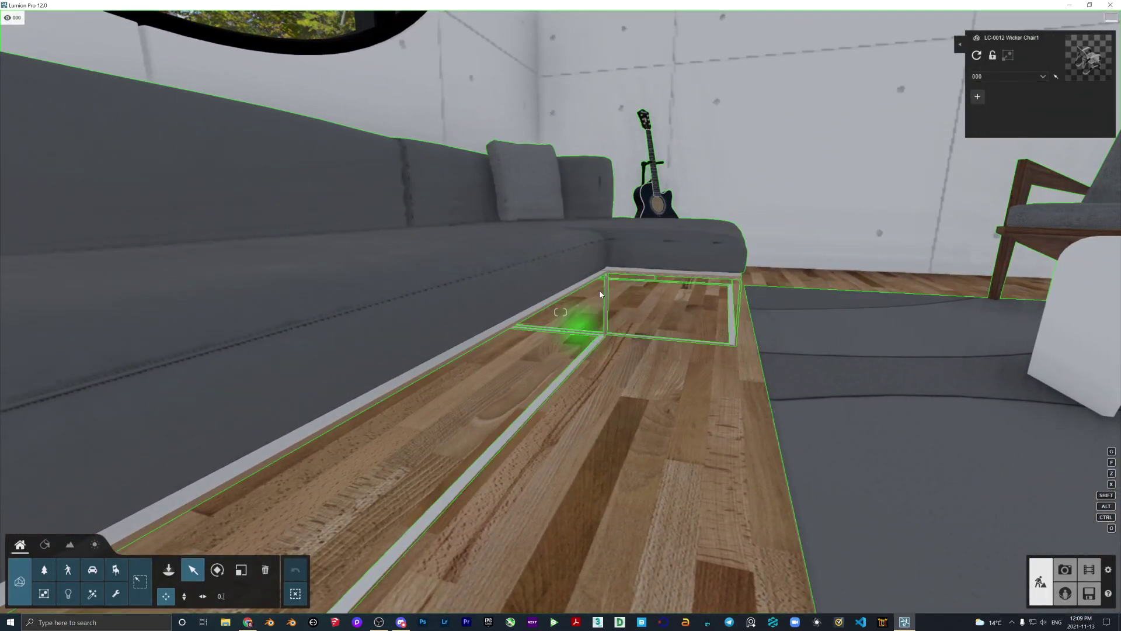
key("d")
right_click_drag(601, 294, 695, 426)
- Return to the pool deck and view the wicker chair from above and from the front
key("s")
key("q")
key("shift+s")
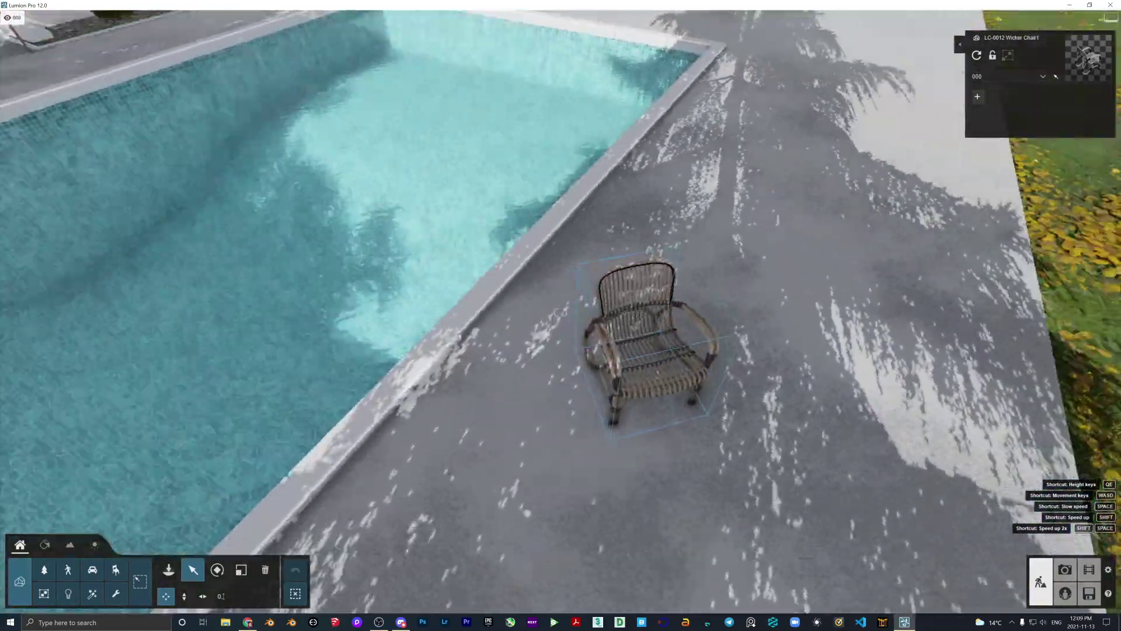
key("a")
right_click_drag(619, 443, 619, 330)
key("s")
key("d")
key("d")
key("d")
key("d")
key("w")
key("w")
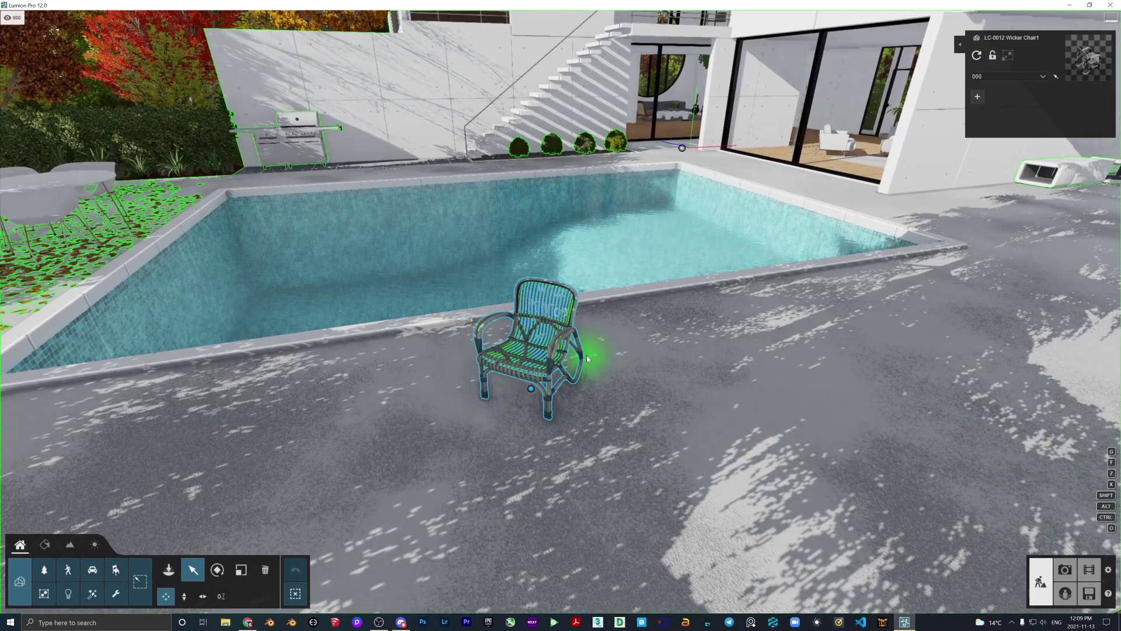
key("d")
right_click_drag(590, 331, 597, 345)
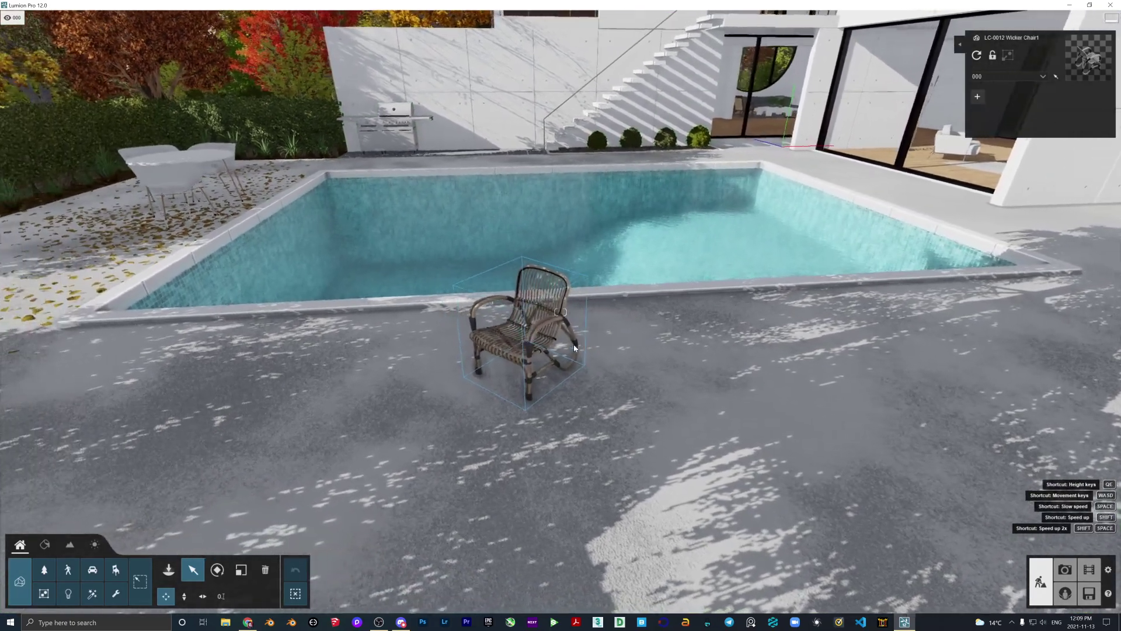